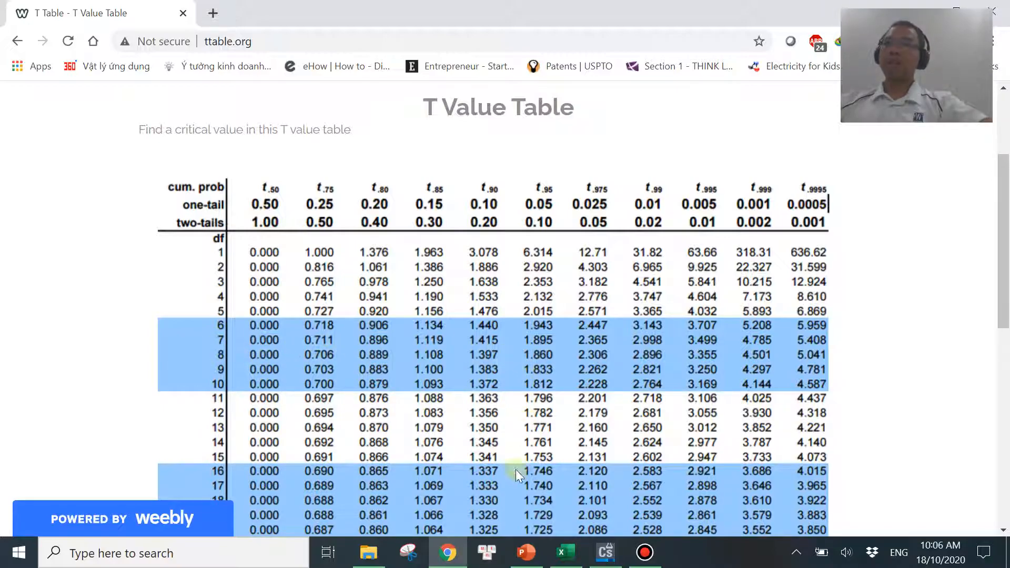
Switch to Sheet2 of the LOD.xlsx workbook in Excel and enter =1-D2 in cell D3
{"action": "left_click", "coordinate": [565, 560]}
{"action": "left_click", "coordinate": [250, 511]}
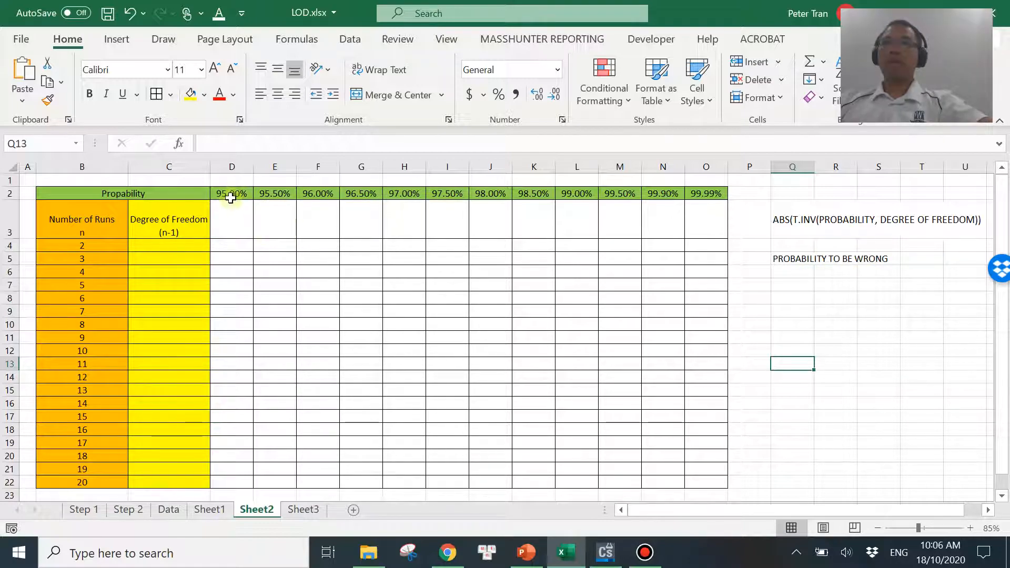
{"action": "left_click", "coordinate": [233, 215]}
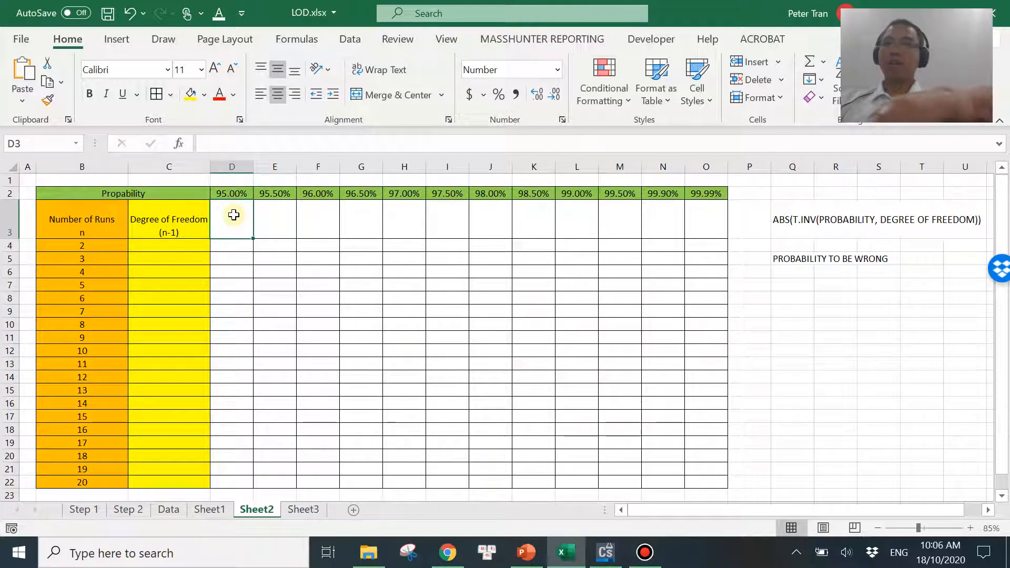
{"action": "type", "text": "1=1"}
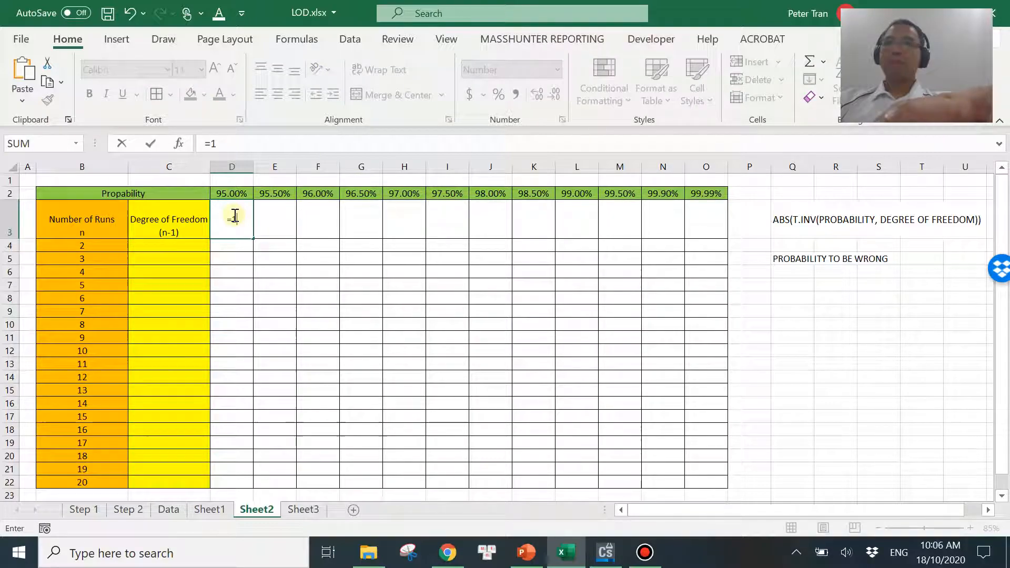
{"action": "left_click", "coordinate": [234, 195]}
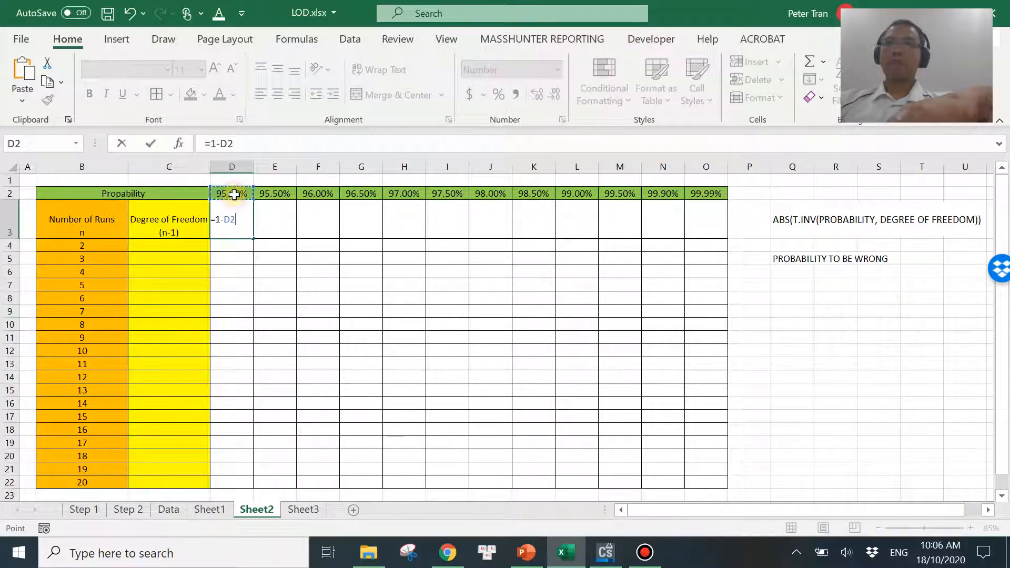
{"action": "key", "text": "Return"}
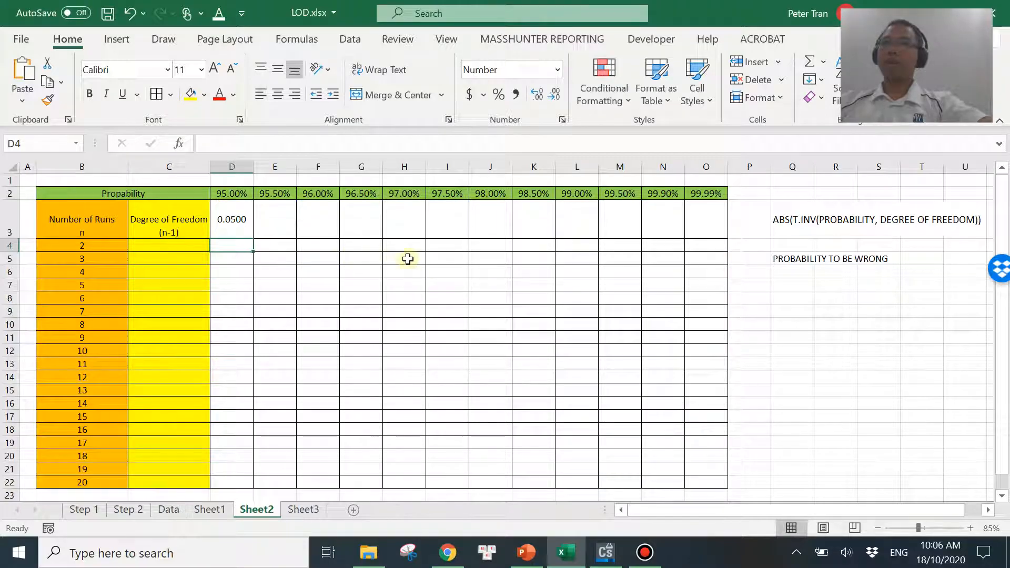
Fill the D3 formula across row 3 to column O, under all the probability headings
{"action": "left_click", "coordinate": [241, 226]}
{"action": "left_click_drag", "start_coordinate": [253, 239], "coordinate": [716, 242]}
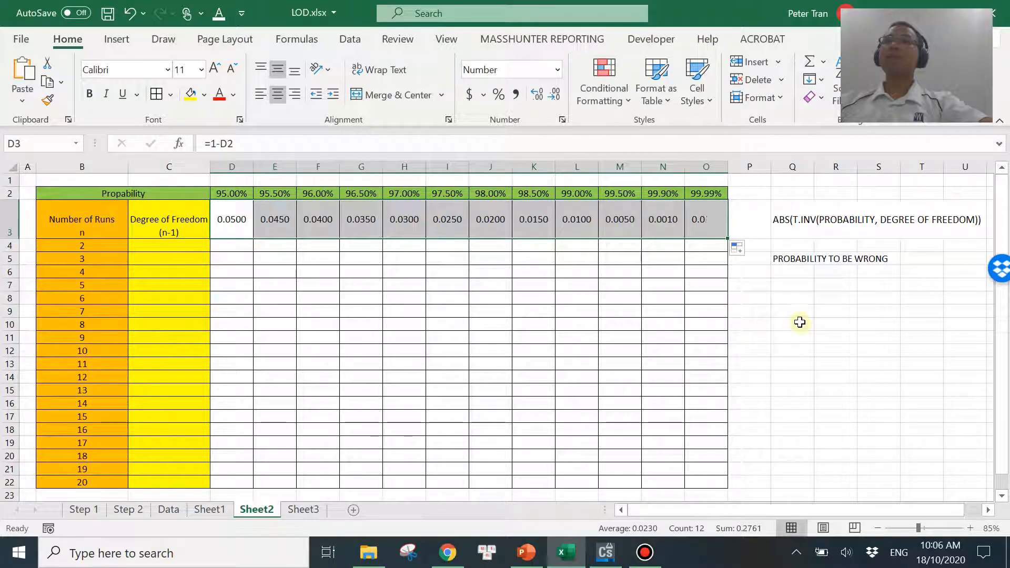
{"action": "left_click", "coordinate": [804, 323]}
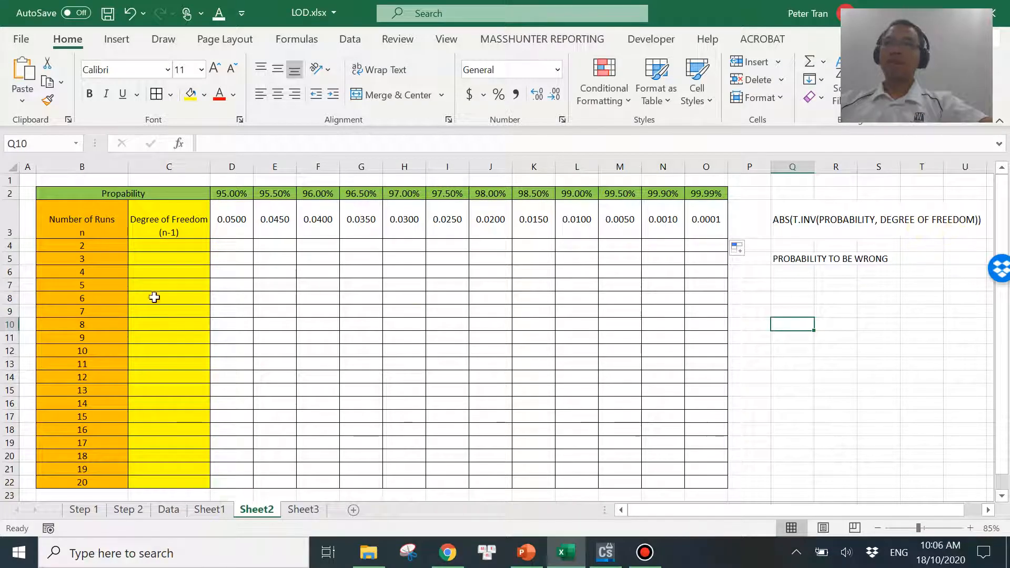
Enter the degree of freedom formula =B4-1 in cell C4
{"action": "left_click", "coordinate": [175, 244]}
{"action": "type", "text": "="}
{"action": "left_click", "coordinate": [115, 246]}
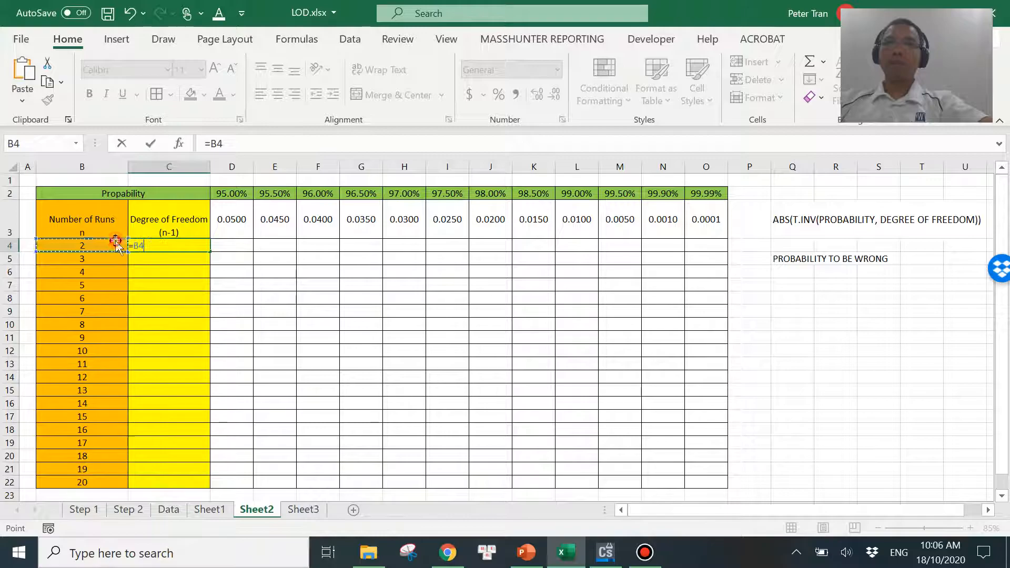
{"action": "type", "text": "-1"}
{"action": "key", "text": "Return"}
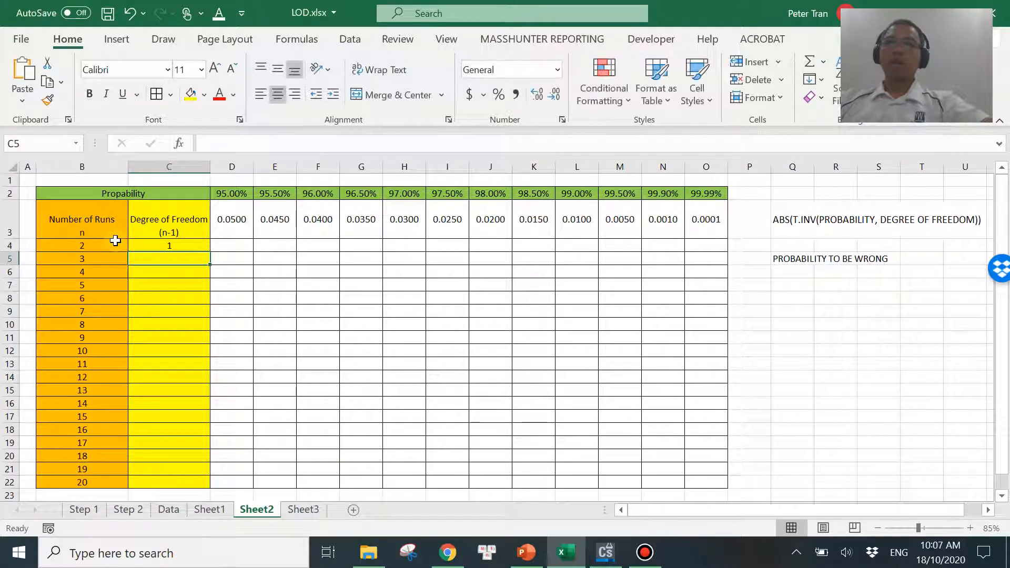
Fill the degree of freedom formula from C4 down to C22
{"action": "left_click", "coordinate": [184, 245]}
{"action": "left_click_drag", "start_coordinate": [210, 254], "coordinate": [206, 487]}
{"action": "left_click", "coordinate": [378, 271]}
Write the T value formula =ABS(T.INV(D3,C4)) in cell D4
{"action": "left_click", "coordinate": [238, 246]}
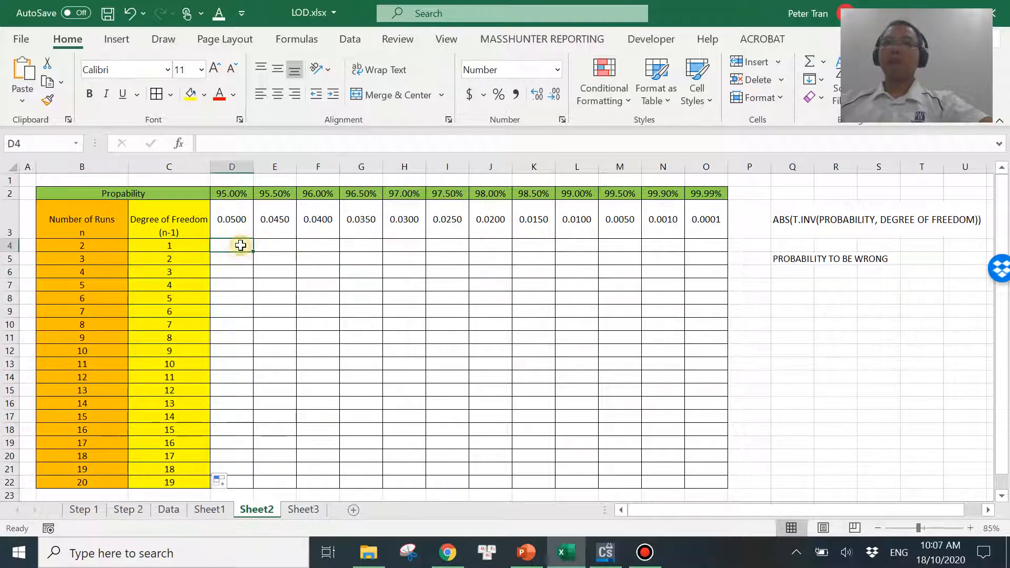
{"action": "type", "text": "=abs"}
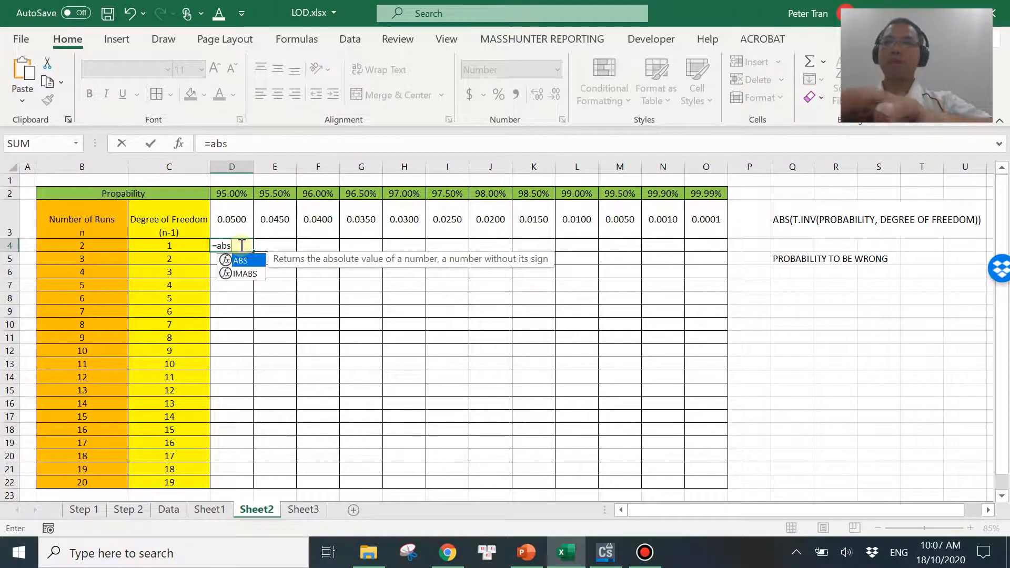
{"action": "type", "text": "(t.i"}
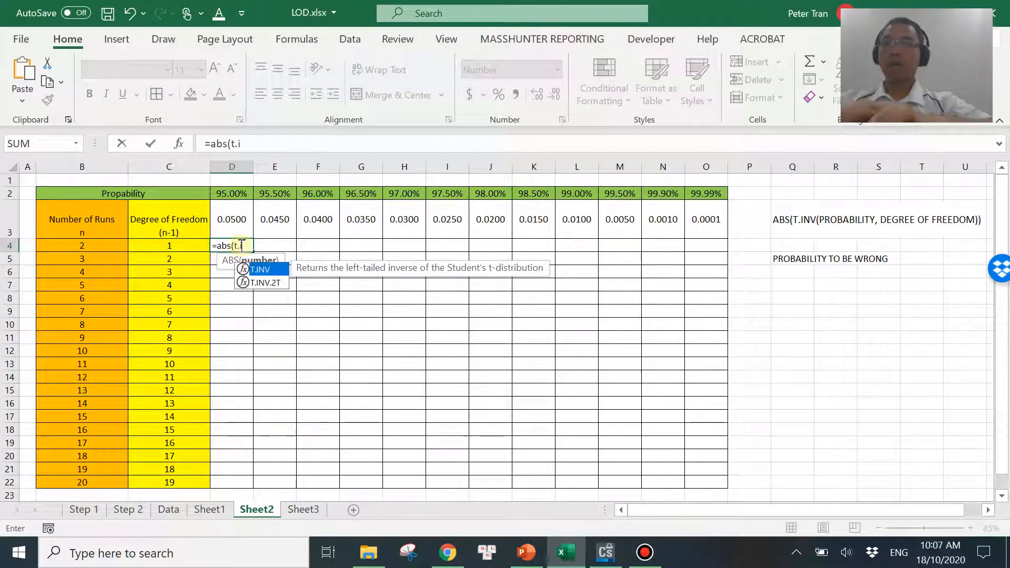
{"action": "type", "text": "nv("}
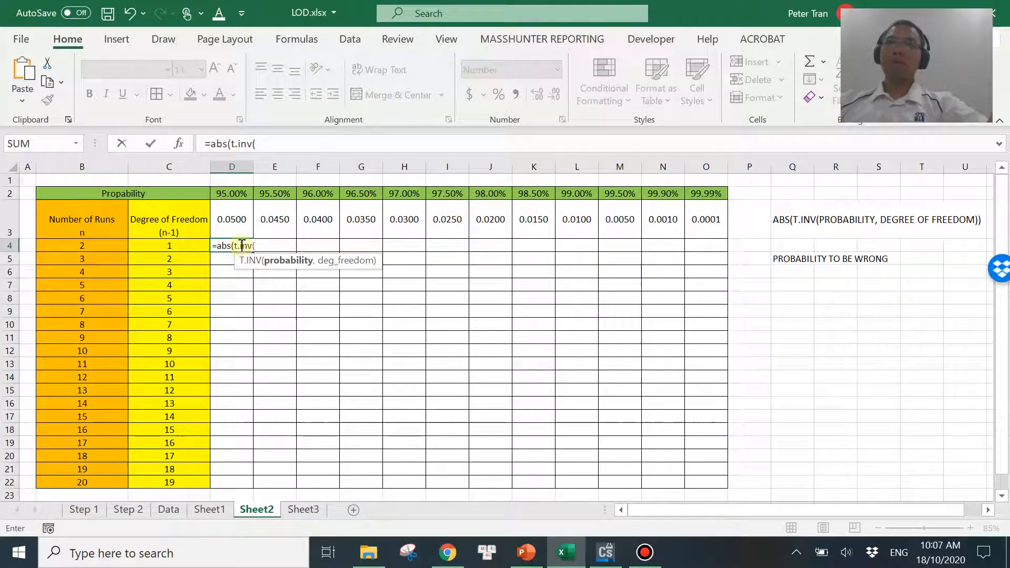
{"action": "left_click", "coordinate": [241, 221]}
{"action": "type", "text": ","}
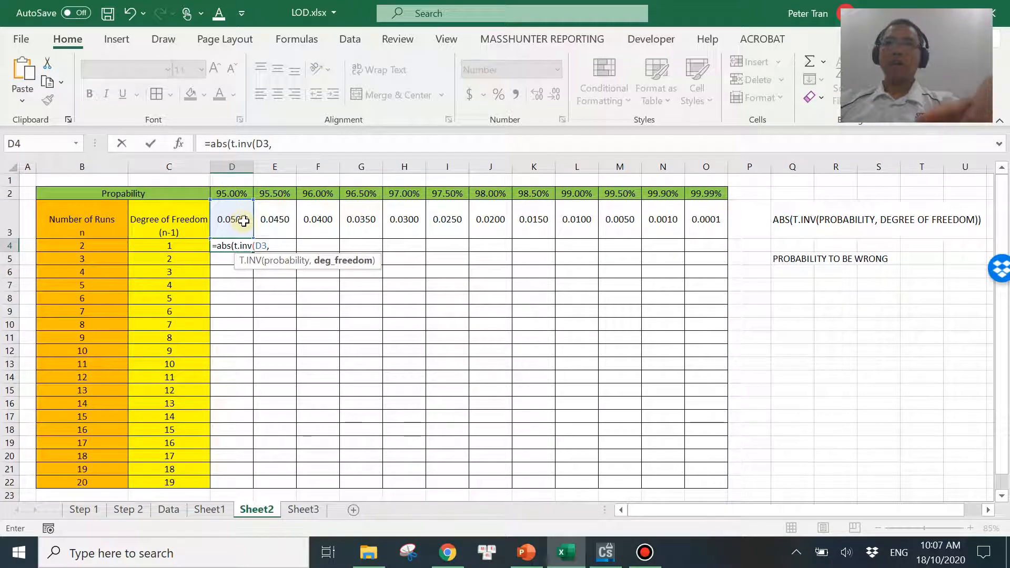
{"action": "left_click", "coordinate": [184, 244]}
{"action": "type", "text": "))"}
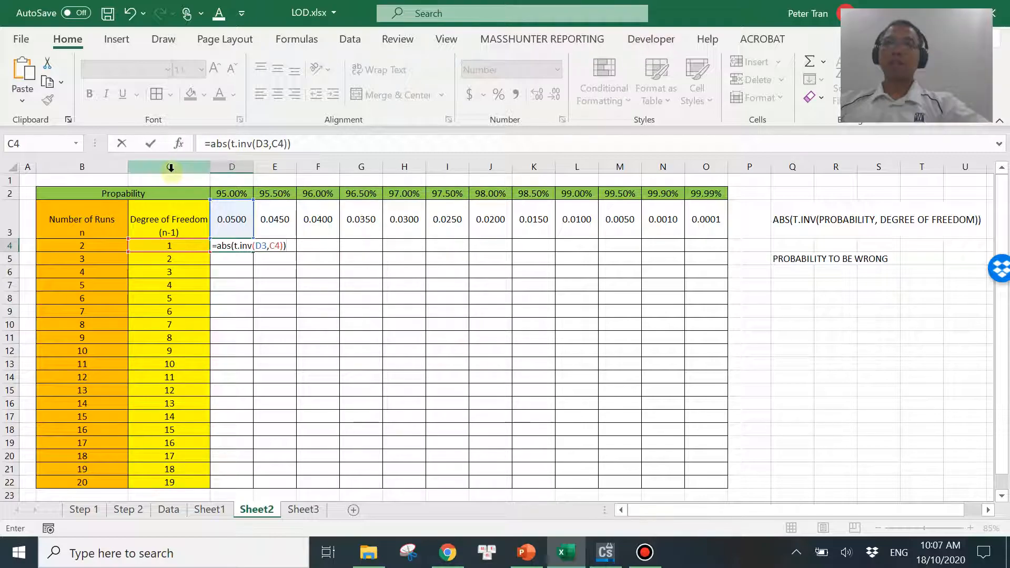
Lock column C and row 3 in the D4 formula so it reads =ABS(T.INV(D$3,$C4))
{"action": "left_click", "coordinate": [271, 143]}
{"action": "type", "text": "$"}
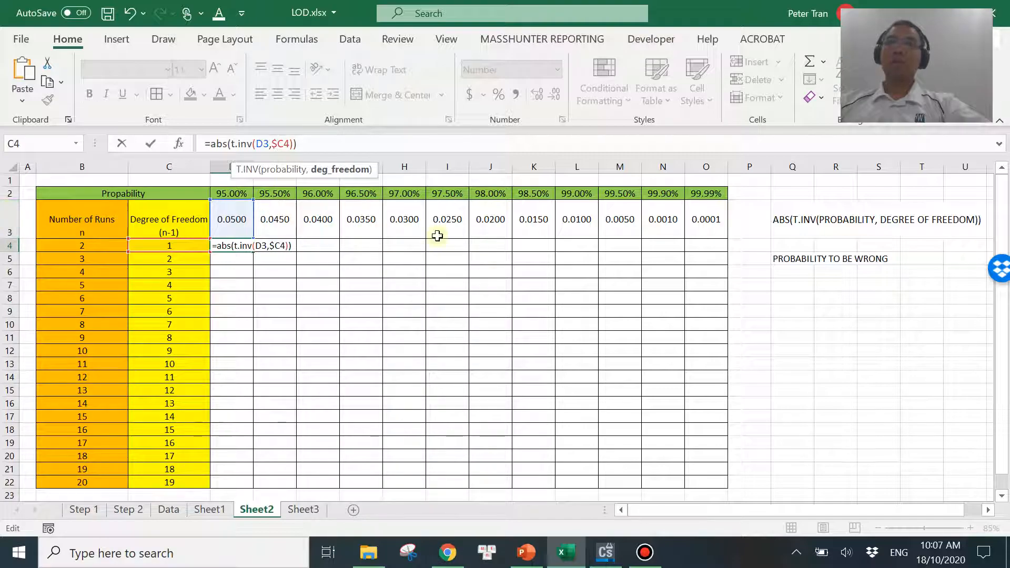
{"action": "left_click", "coordinate": [265, 143]}
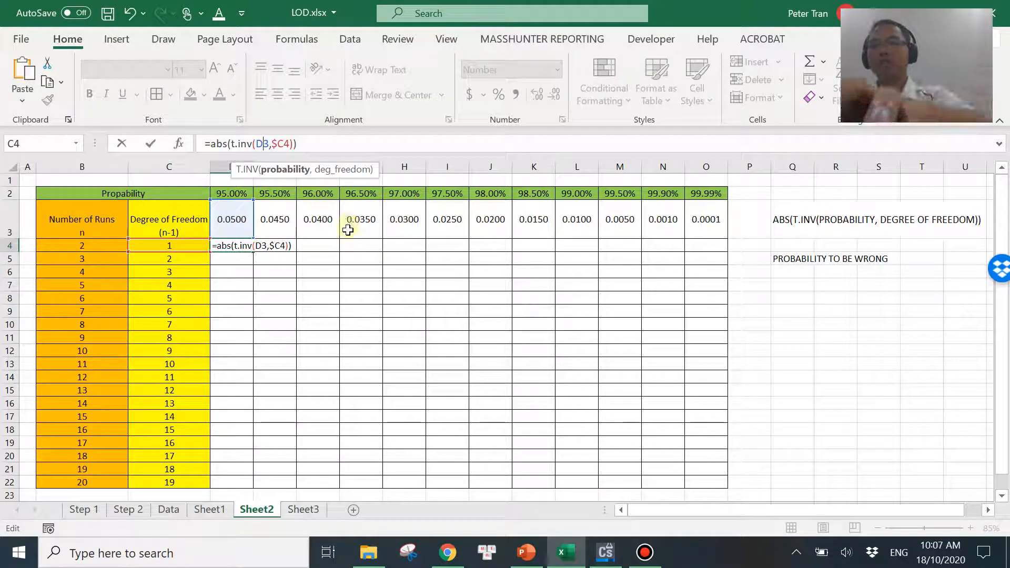
{"action": "type", "text": "$"}
{"action": "key", "text": "Return"}
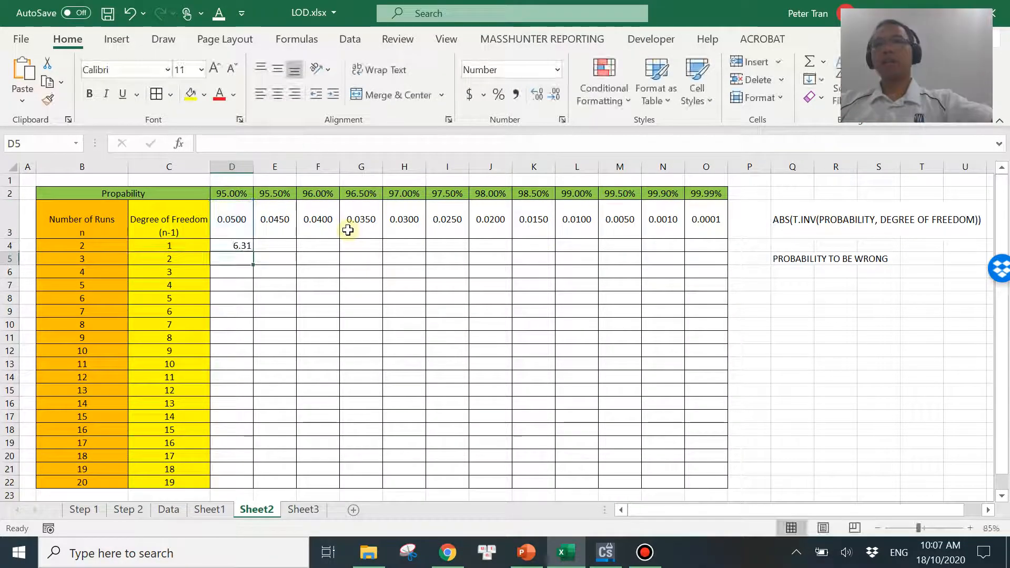
Fill the T value formula from D4 across to column O and down to row 22
{"action": "left_click", "coordinate": [241, 246]}
{"action": "left_click_drag", "start_coordinate": [254, 252], "coordinate": [726, 390]}
{"action": "left_click_drag", "start_coordinate": [728, 256], "coordinate": [708, 485]}
{"action": "left_click", "coordinate": [861, 376]}
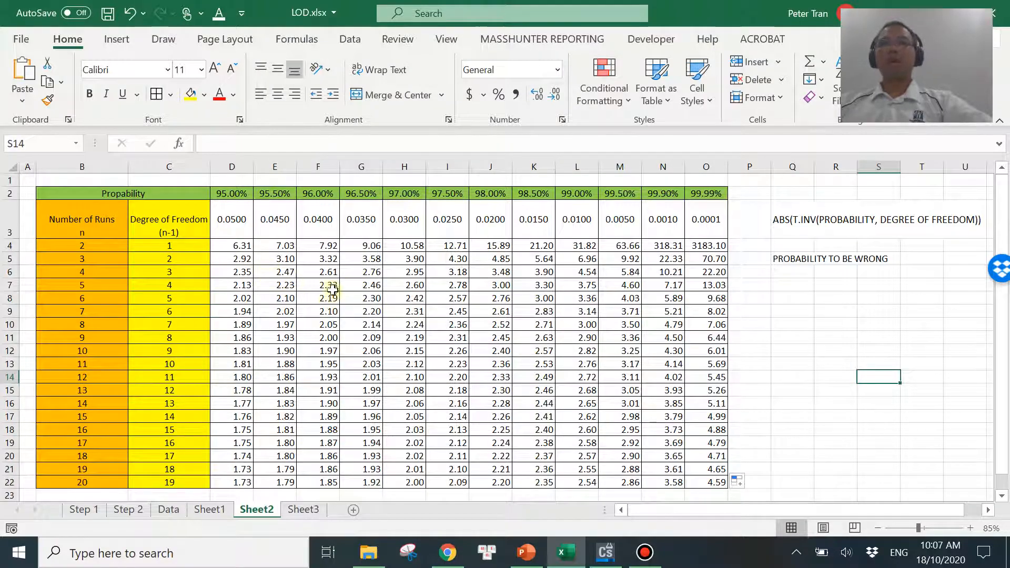
Start a Between conditional formatting rule for D4:O22 with a lower limit of 2.9
{"action": "left_click_drag", "start_coordinate": [237, 248], "coordinate": [716, 481]}
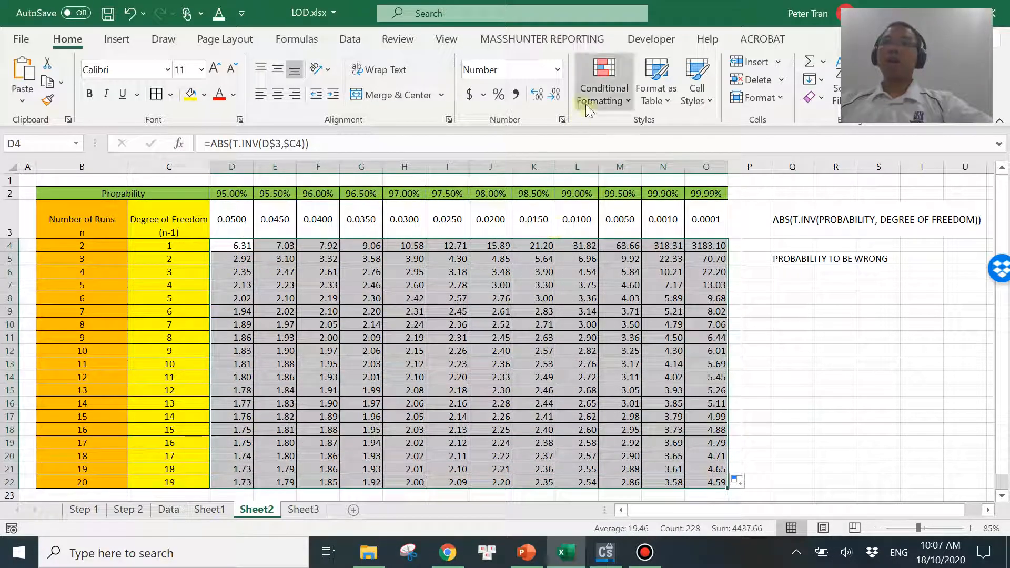
{"action": "left_click", "coordinate": [621, 99]}
{"action": "mouse_move", "coordinate": [694, 131]}
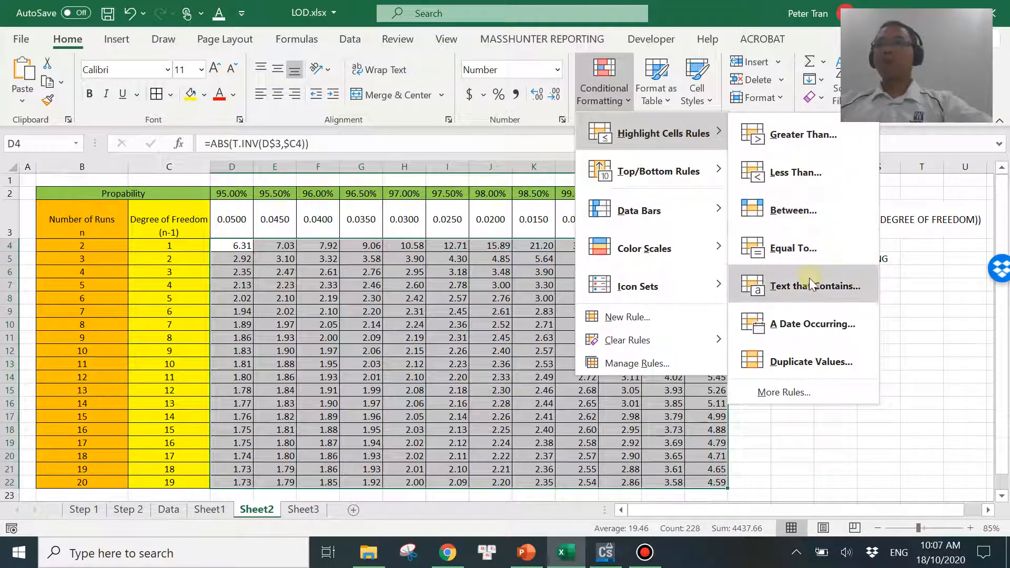
{"action": "left_click", "coordinate": [804, 211]}
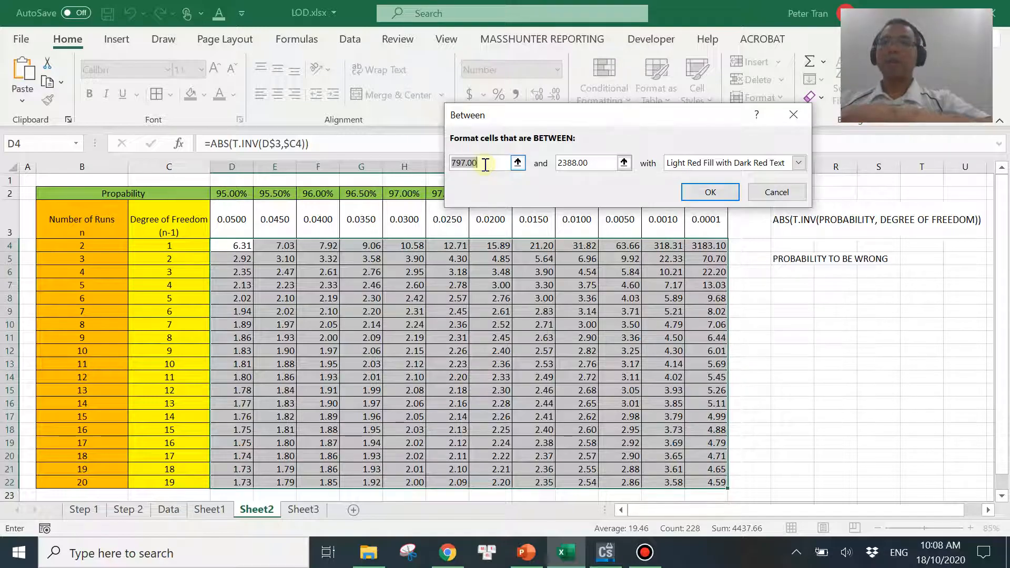
{"action": "type", "text": "2.9"}
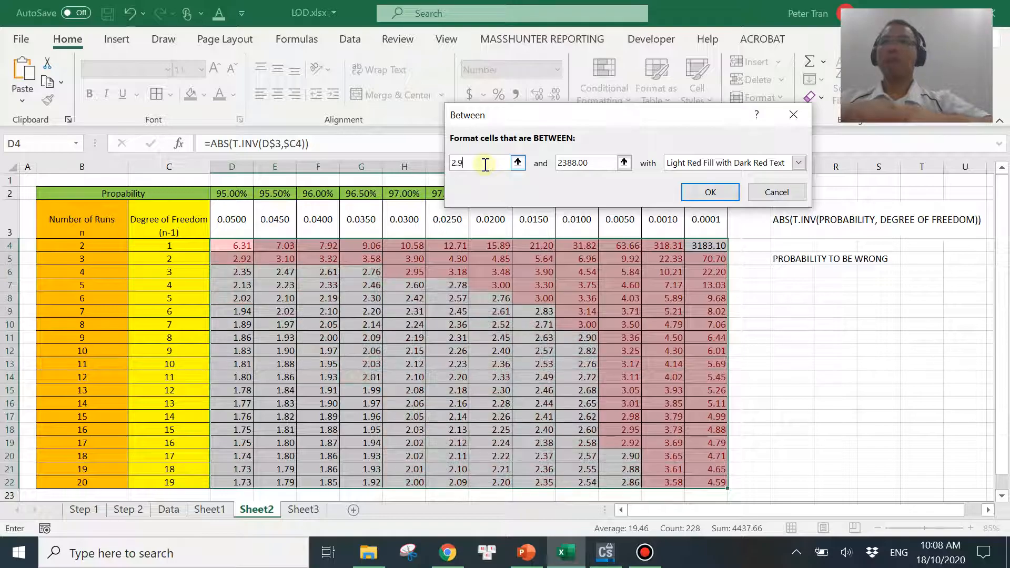
Set the rule's upper limit to 3.1 and apply it with Light Red Fill with Dark Red Text
{"action": "left_click", "coordinate": [605, 163]}
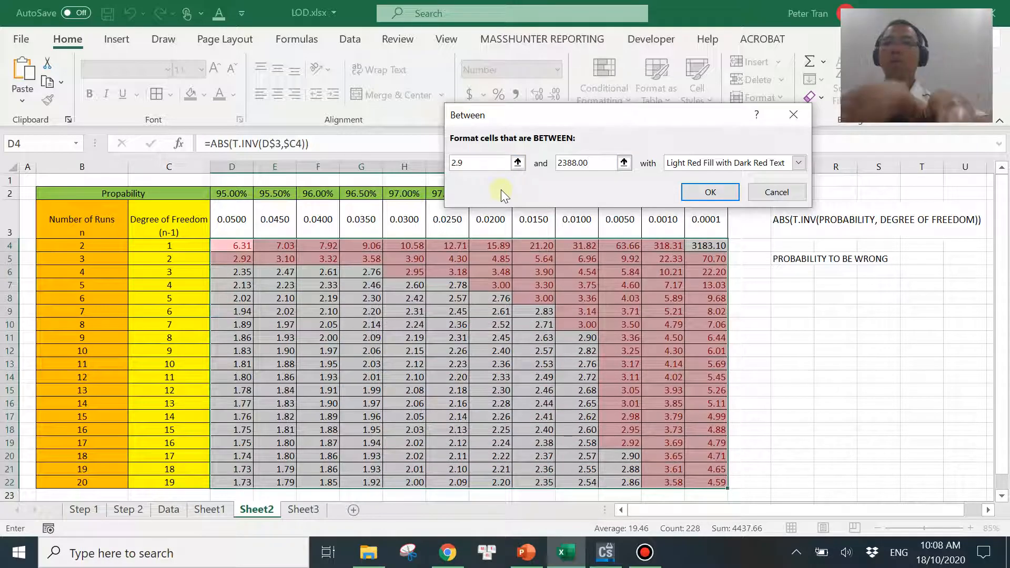
{"action": "key", "text": "BackSpace"}
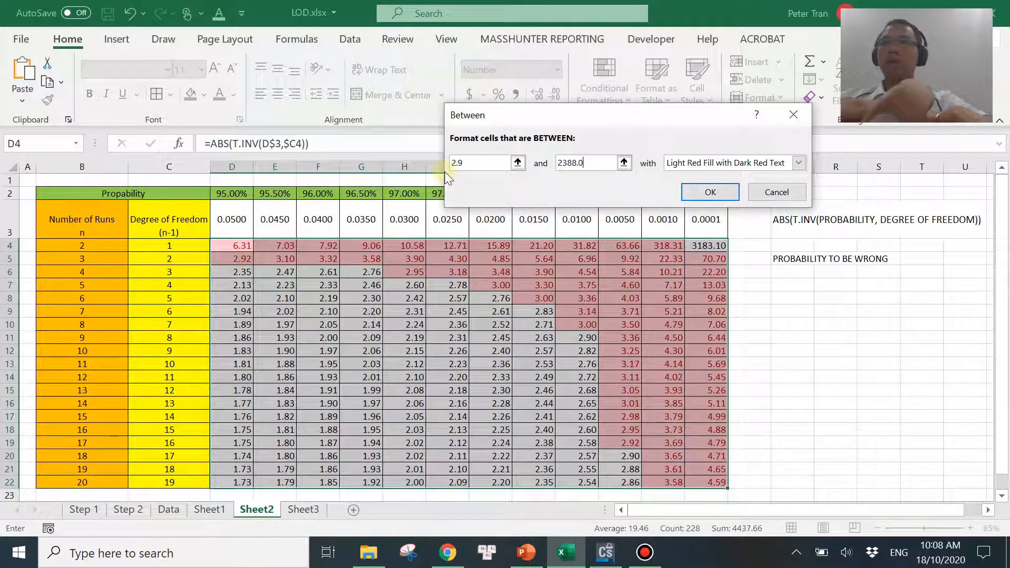
{"action": "key", "text": "BackSpace"}
{"action": "key", "text": "BackSpace"}
{"action": "key", "text": "BackSpace"}
{"action": "key", "text": "BackSpace"}
{"action": "key", "text": "BackSpace"}
{"action": "key", "text": "BackSpace"}
{"action": "type", "text": "3.1"}
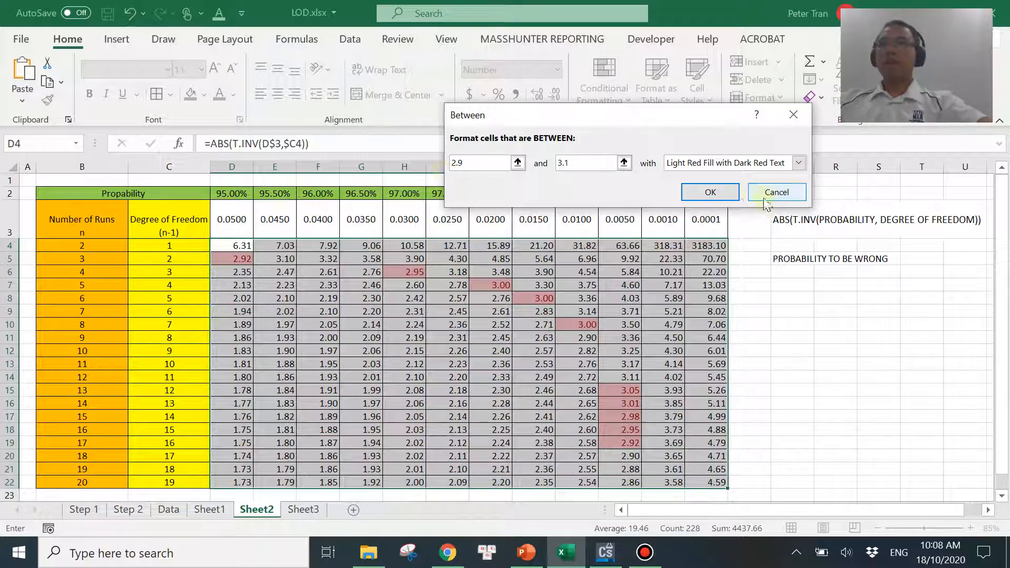
{"action": "left_click", "coordinate": [711, 192]}
{"action": "left_click", "coordinate": [834, 376]}
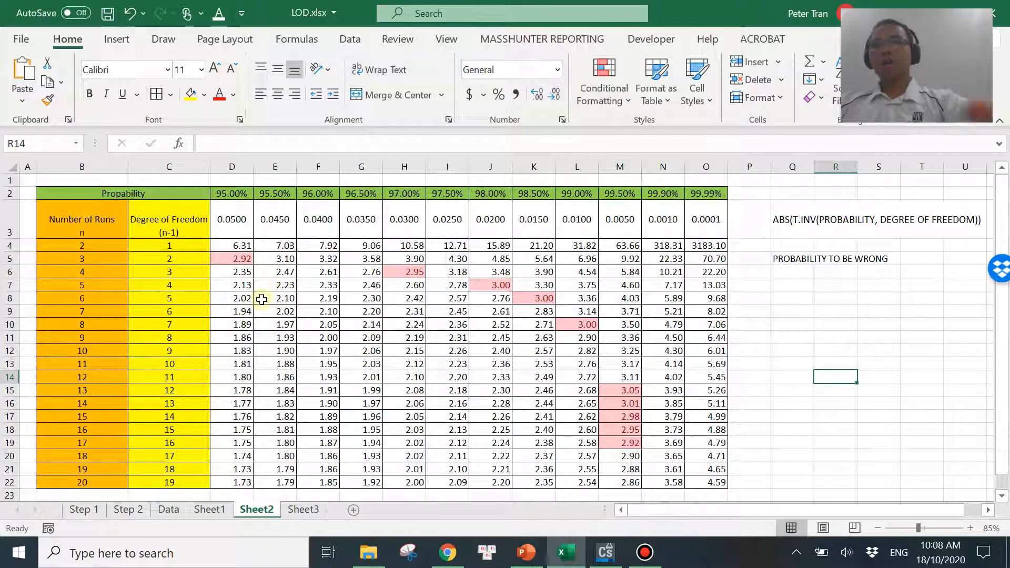
Examine the highlighted T values in D5, H6 and L10 against their runs and probabilities, and switch to the limit of detection slide in PowerPoint
{"action": "left_click", "coordinate": [247, 259]}
{"action": "left_click", "coordinate": [87, 258]}
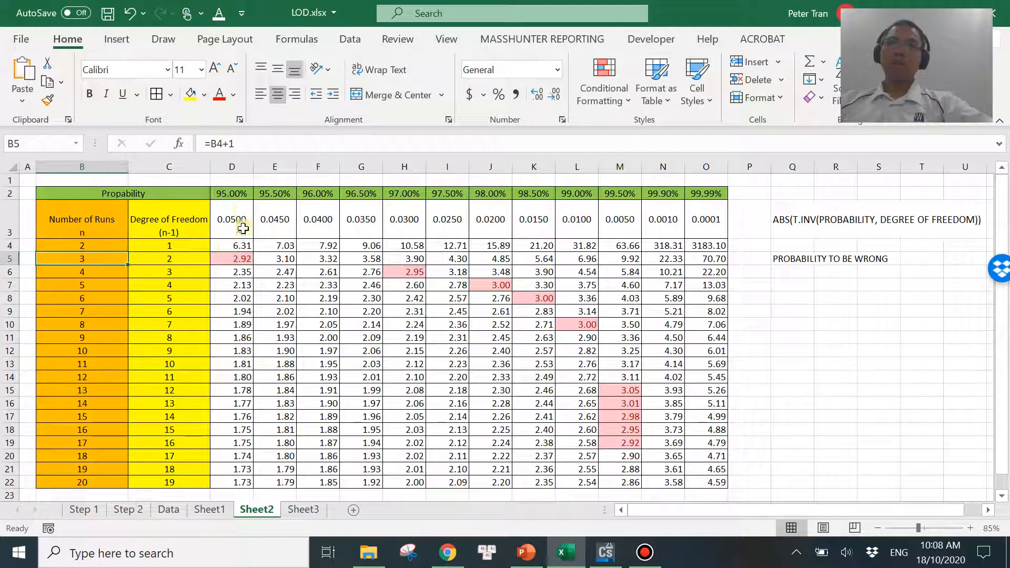
{"action": "left_click", "coordinate": [238, 196]}
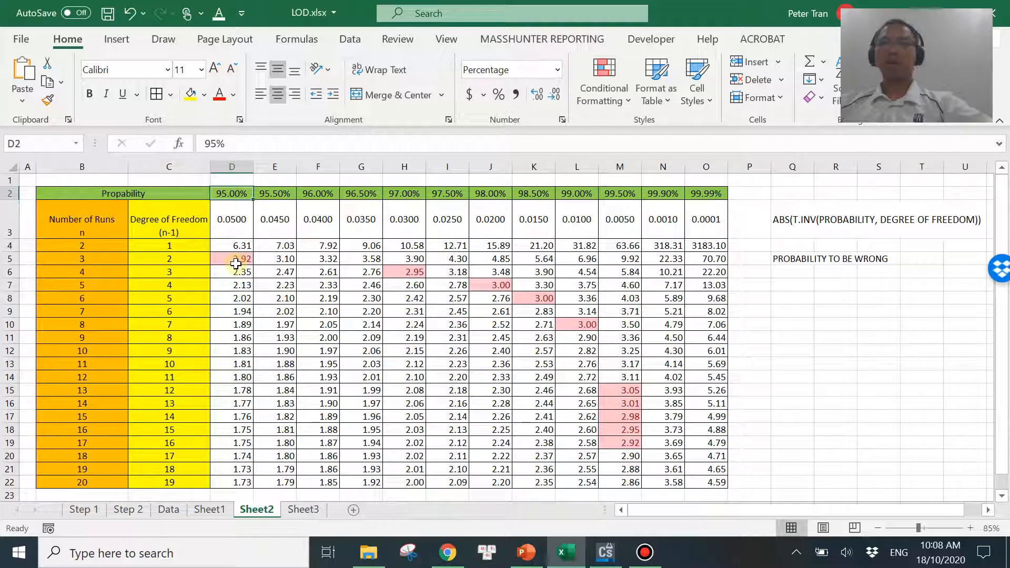
{"action": "left_click", "coordinate": [403, 271]}
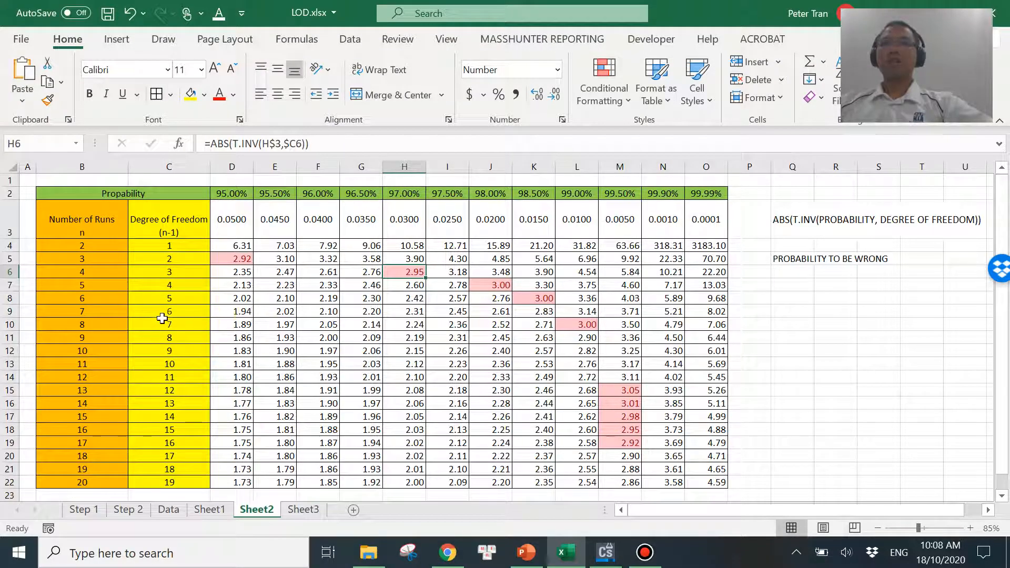
{"action": "left_click", "coordinate": [570, 326]}
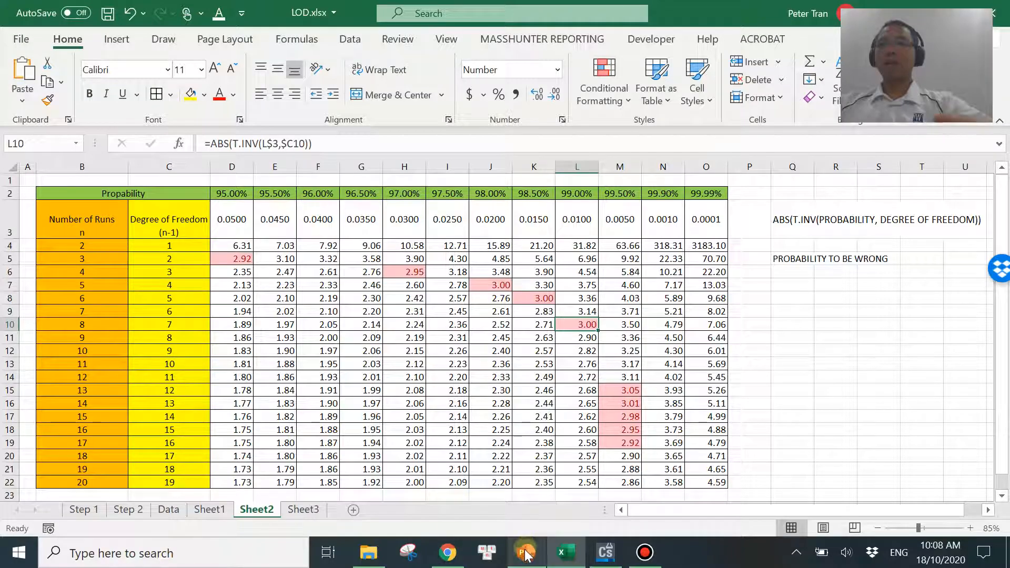
{"action": "mouse_move", "coordinate": [530, 557]}
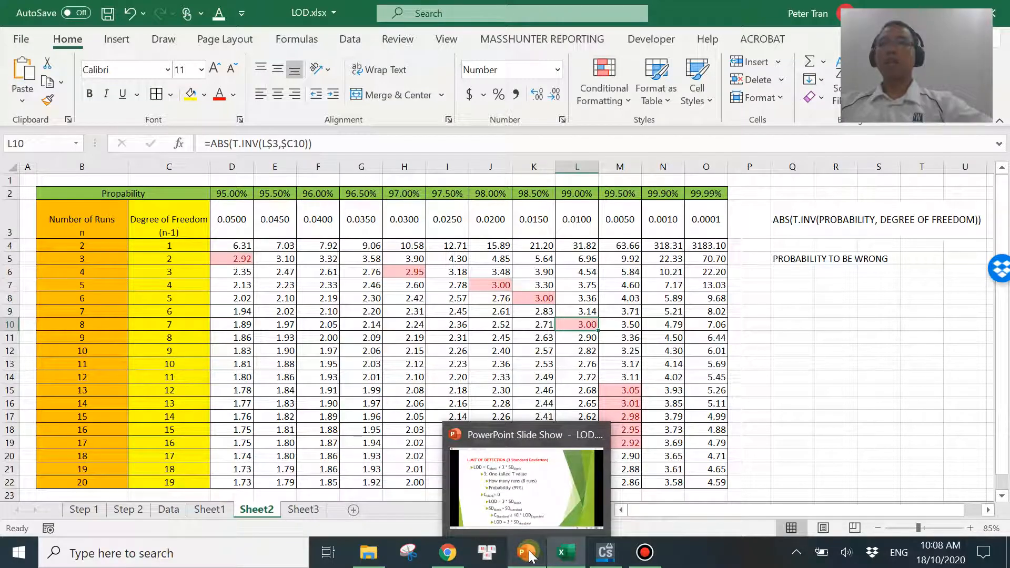
{"action": "left_click", "coordinate": [530, 557]}
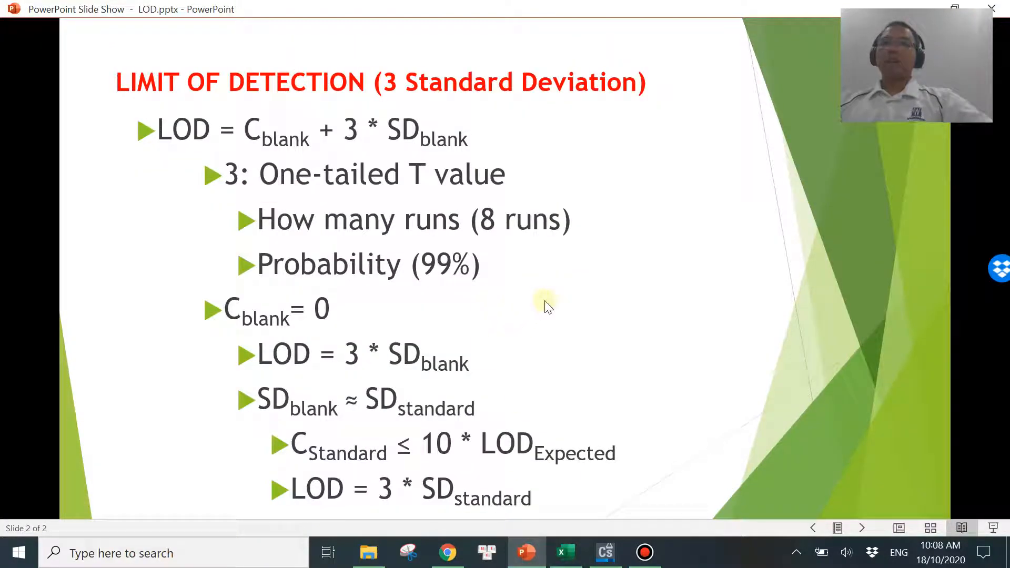
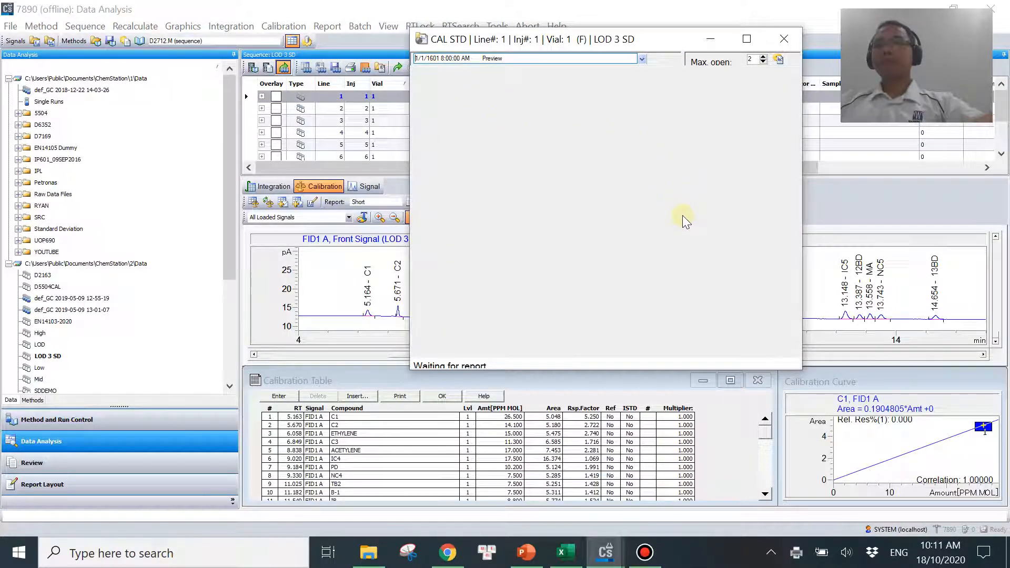
Review the compound areas and amounts in the External Standard Report for the first CAL STD injection of the LOD 3 SD sequence in ChemStation
{"action": "scroll", "coordinate": [679, 267], "scroll_direction": "down", "scroll_amount": 8}
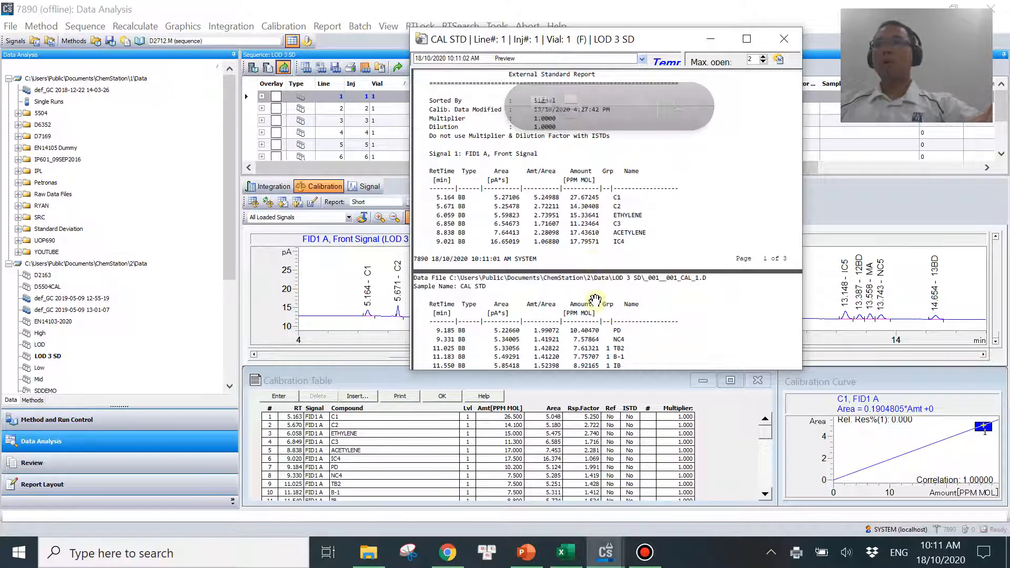
Close the report preview, switch to Excel and review the empty Run 1 to Run 3 columns of the LOD table on Sheet1
{"action": "left_click", "coordinate": [784, 39]}
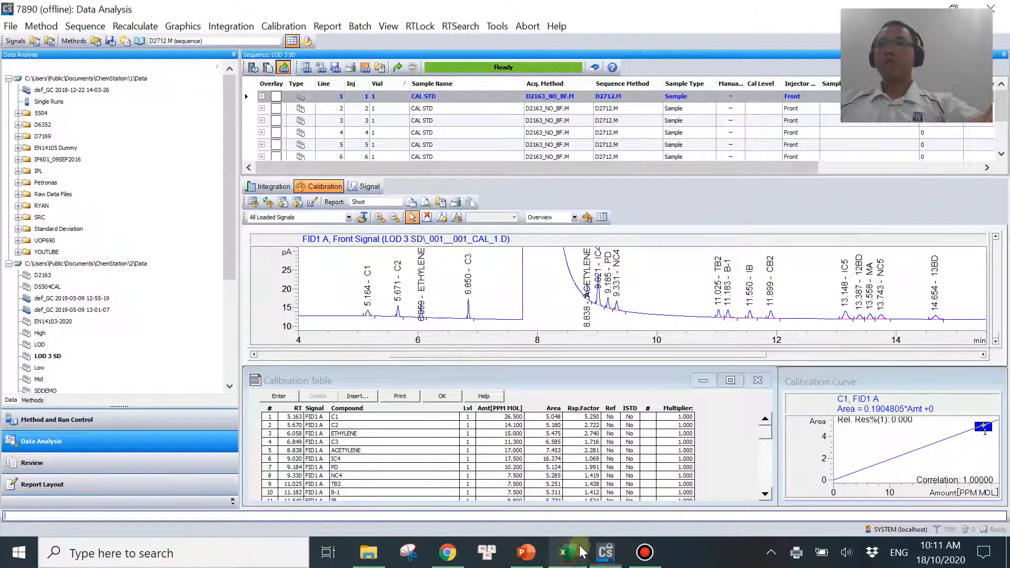
{"action": "left_click", "coordinate": [567, 559]}
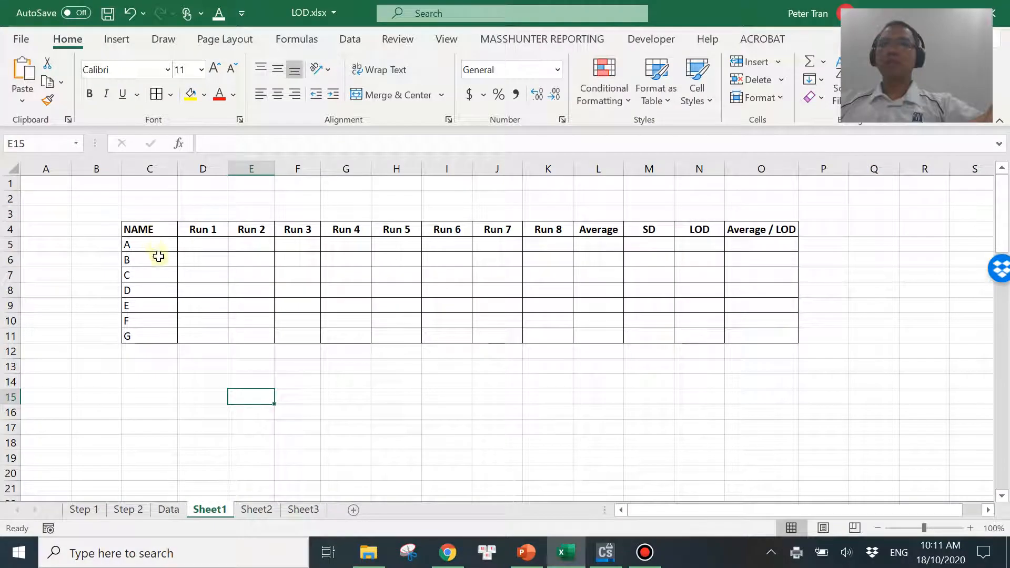
{"action": "left_click_drag", "start_coordinate": [206, 245], "coordinate": [206, 335]}
{"action": "left_click_drag", "start_coordinate": [252, 245], "coordinate": [251, 336]}
{"action": "left_click_drag", "start_coordinate": [298, 245], "coordinate": [298, 336]}
{"action": "left_click", "coordinate": [297, 428]}
Copy the run results in A1:H7 of Sheet3 into the Run 1 to Run 8 columns of Sheet1, starting at D5
{"action": "left_click", "coordinate": [301, 510]}
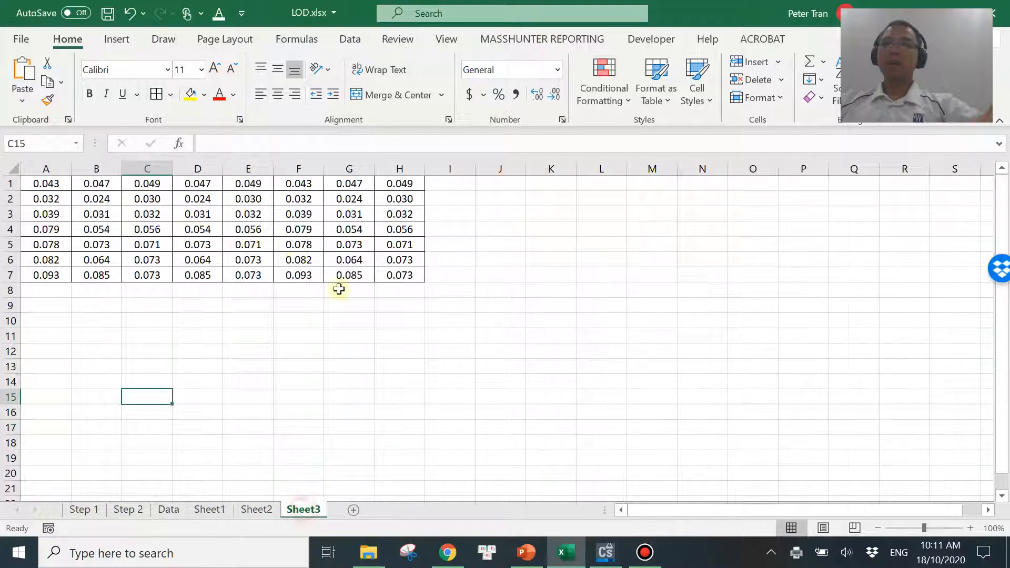
{"action": "left_click_drag", "start_coordinate": [50, 184], "coordinate": [413, 271]}
{"action": "key", "text": "ctrl+c"}
{"action": "left_click", "coordinate": [210, 509]}
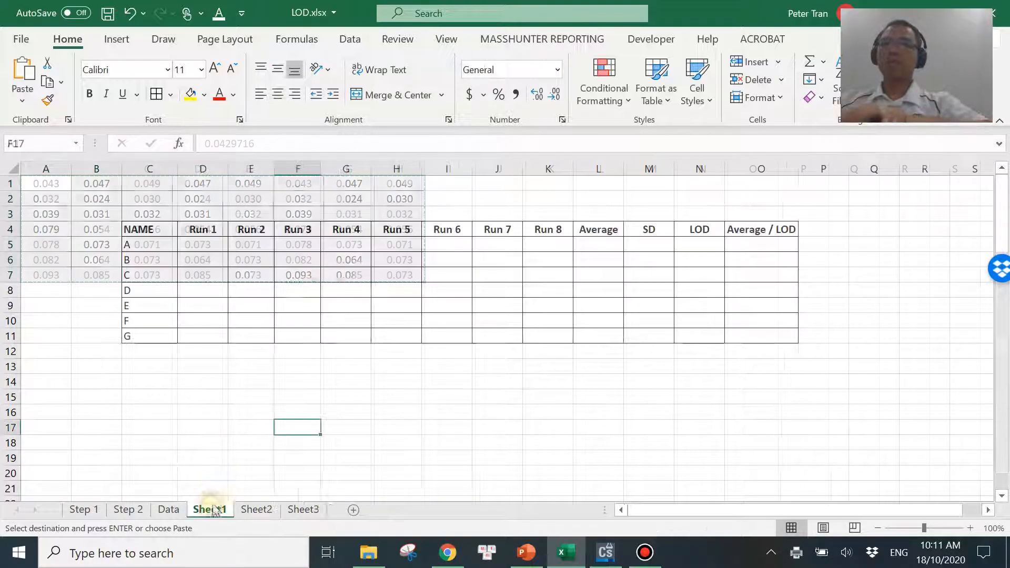
{"action": "left_click", "coordinate": [206, 244]}
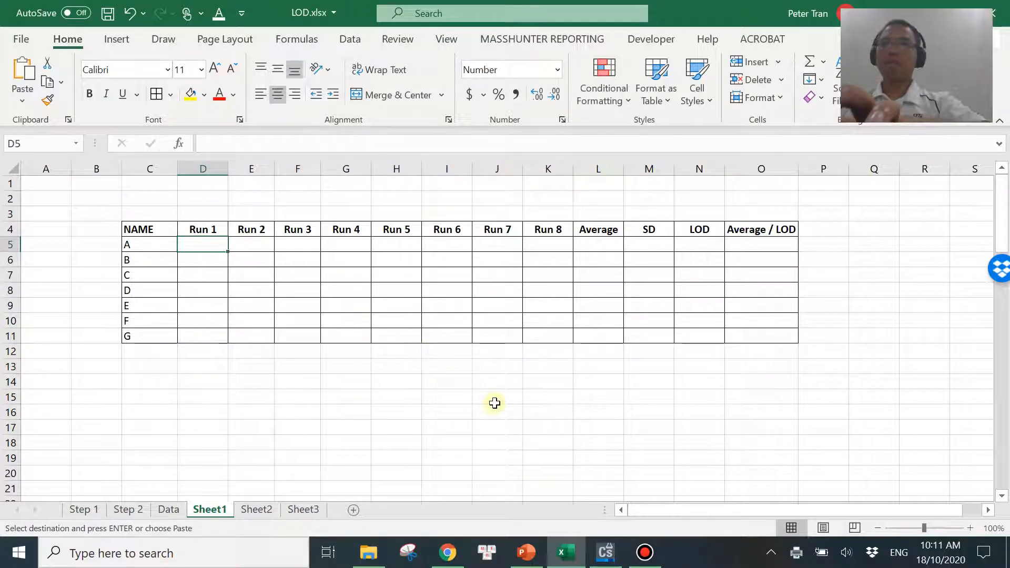
{"action": "key", "text": "ctrl+v"}
{"action": "left_click", "coordinate": [550, 394]}
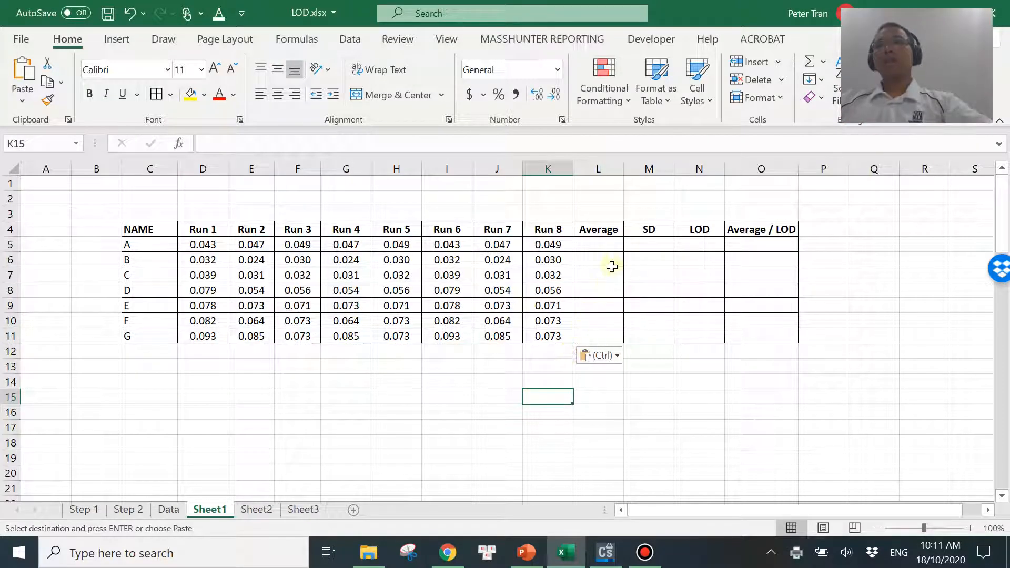
Calculate the Average in L5 with =AVERAGE(D5:K5) and fill the formula down to L11
{"action": "left_click", "coordinate": [604, 245]}
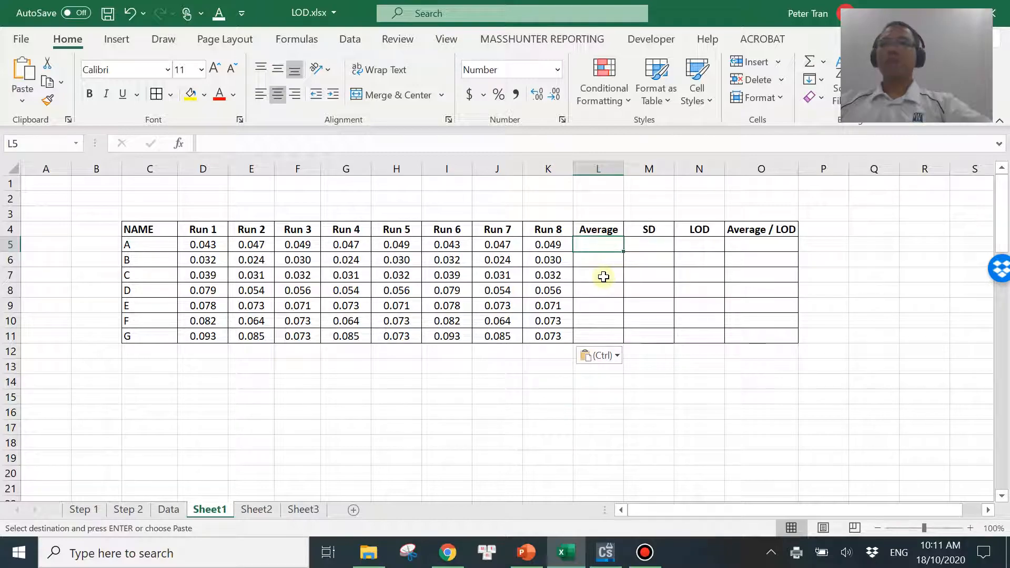
{"action": "type", "text": "=average("}
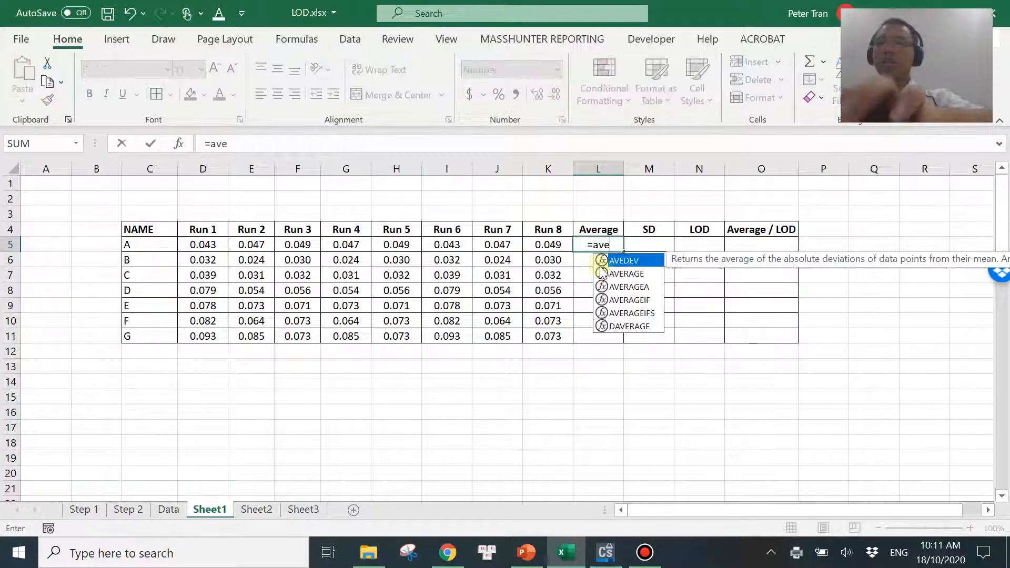
{"action": "left_click_drag", "start_coordinate": [203, 244], "coordinate": [571, 245]}
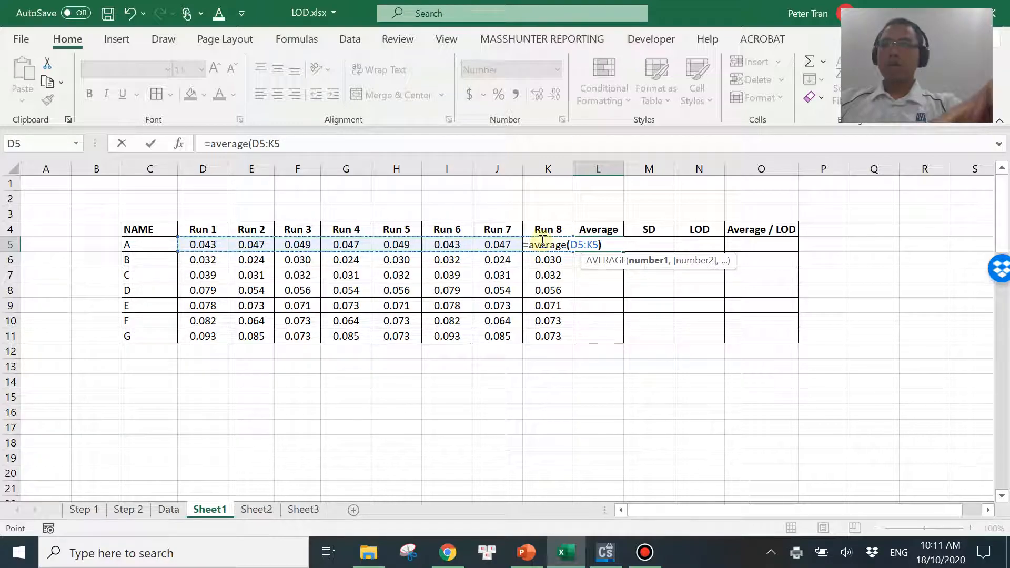
{"action": "key", "text": "Return"}
{"action": "left_click", "coordinate": [578, 244]}
{"action": "left_click_drag", "start_coordinate": [624, 253], "coordinate": [615, 341]}
Calculate the SD in M5 with =STDEV(D5:K5) and fill the formula down to M11
{"action": "left_click", "coordinate": [662, 241]}
{"action": "type", "text": "="}
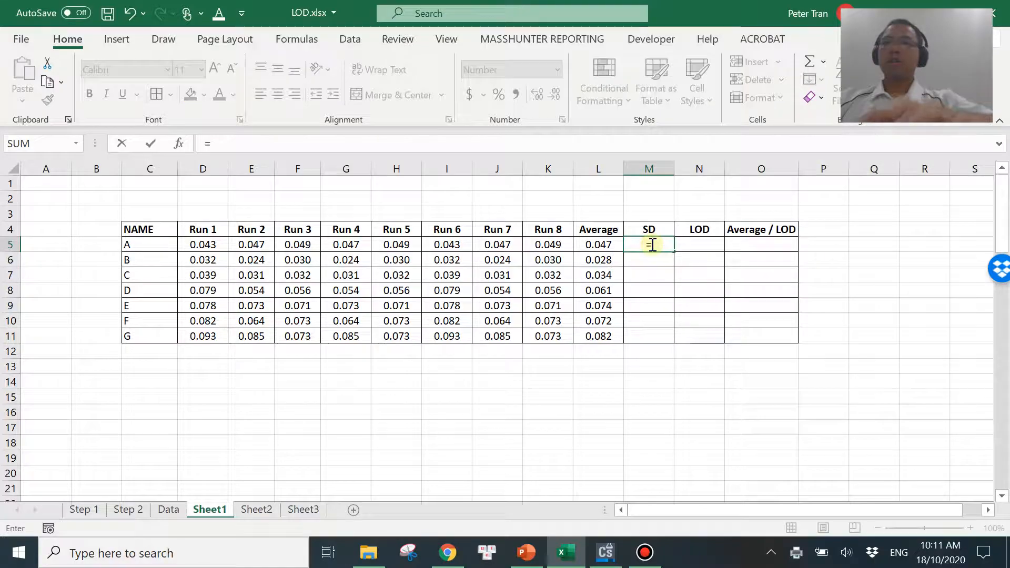
{"action": "type", "text": "stdev("}
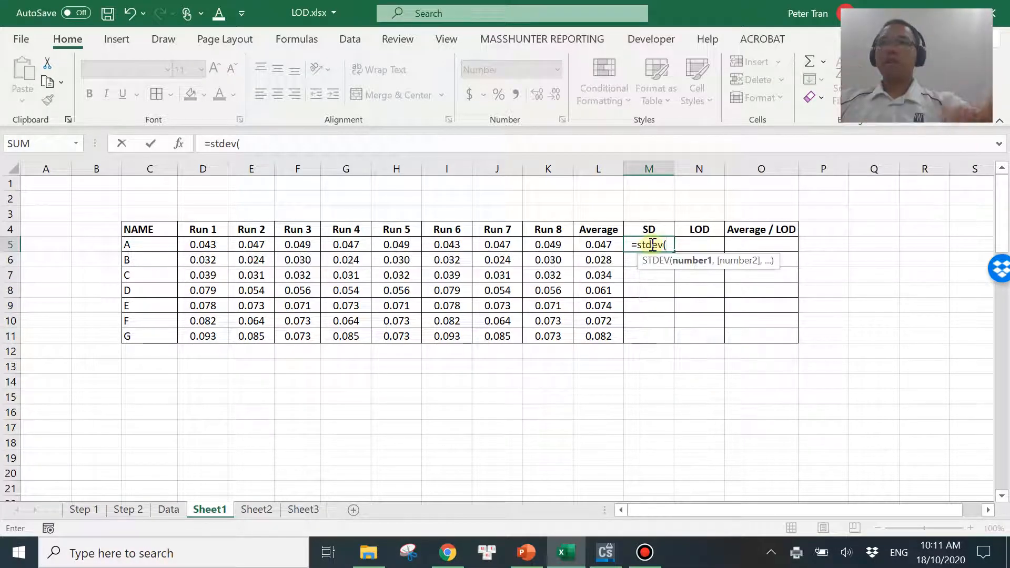
{"action": "left_click", "coordinate": [207, 245]}
{"action": "left_click", "coordinate": [557, 246], "text": "shift"}
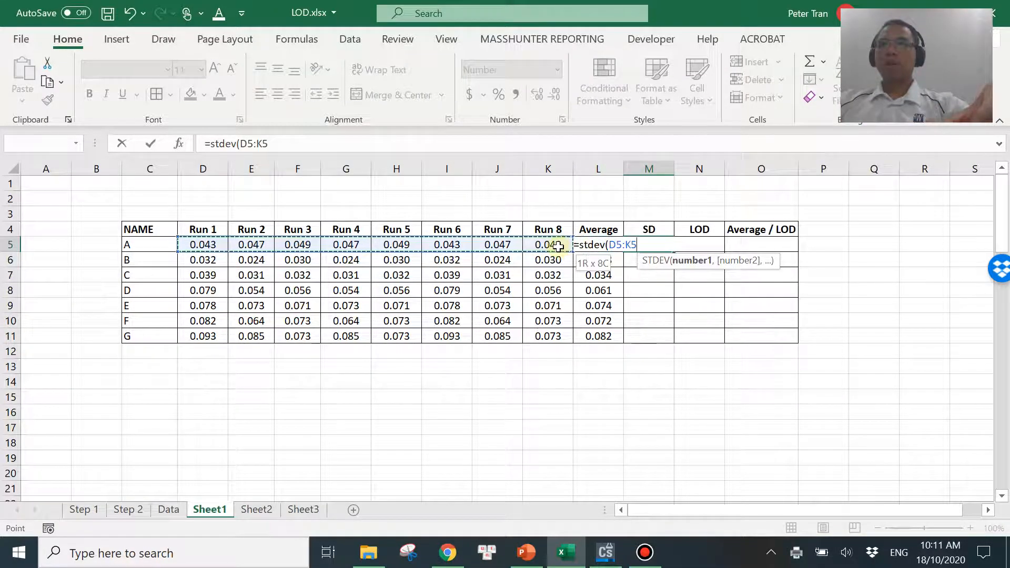
{"action": "type", "text": ")"}
{"action": "key", "text": "Return"}
{"action": "left_click", "coordinate": [651, 245]}
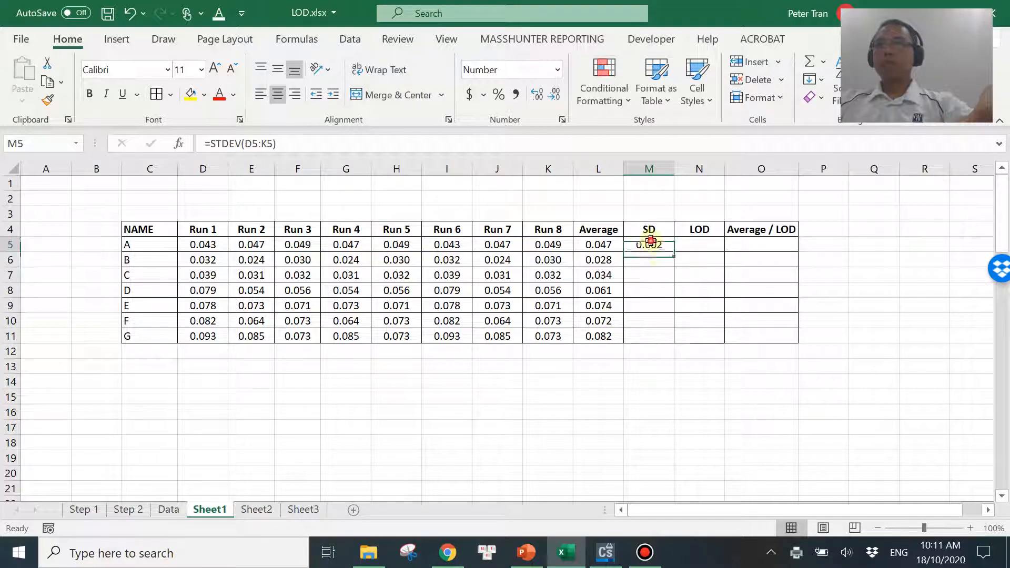
{"action": "left_click_drag", "start_coordinate": [674, 252], "coordinate": [668, 336]}
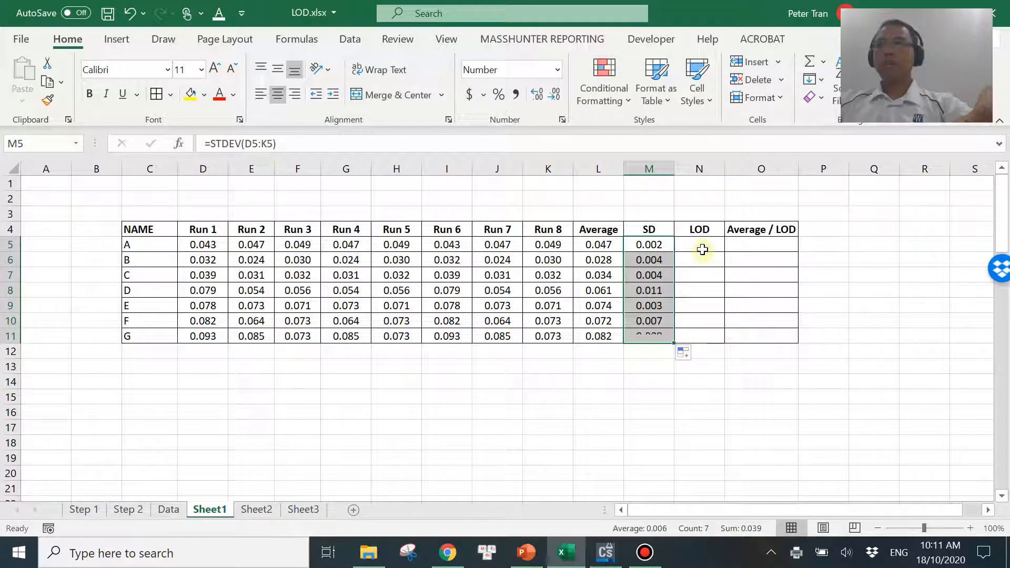
Calculate the LOD in N5 as three times the standard deviation with =3*M5 and fill it down to N11
{"action": "left_click", "coordinate": [703, 246]}
{"action": "type", "text": "=3*"}
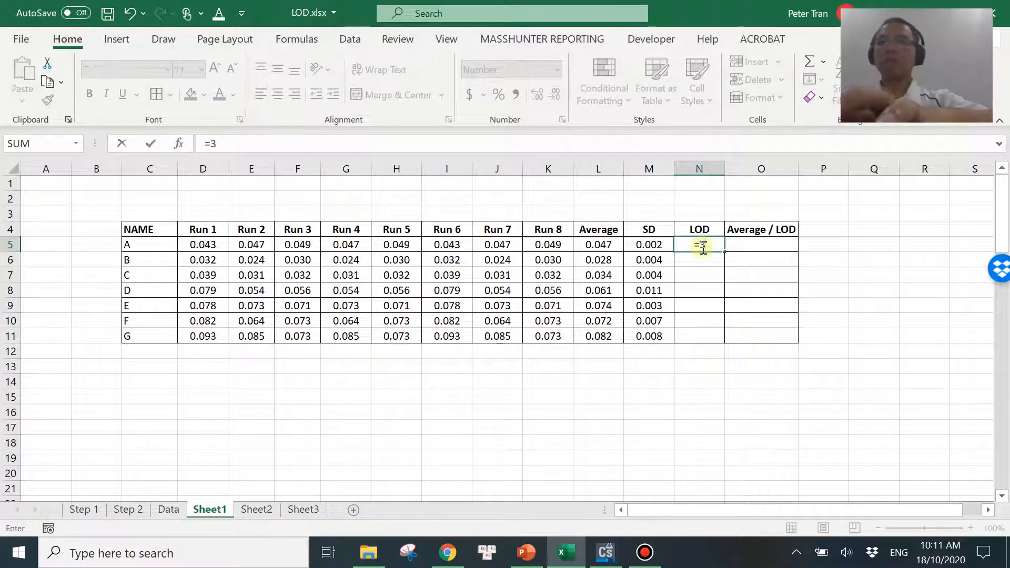
{"action": "left_click", "coordinate": [649, 245]}
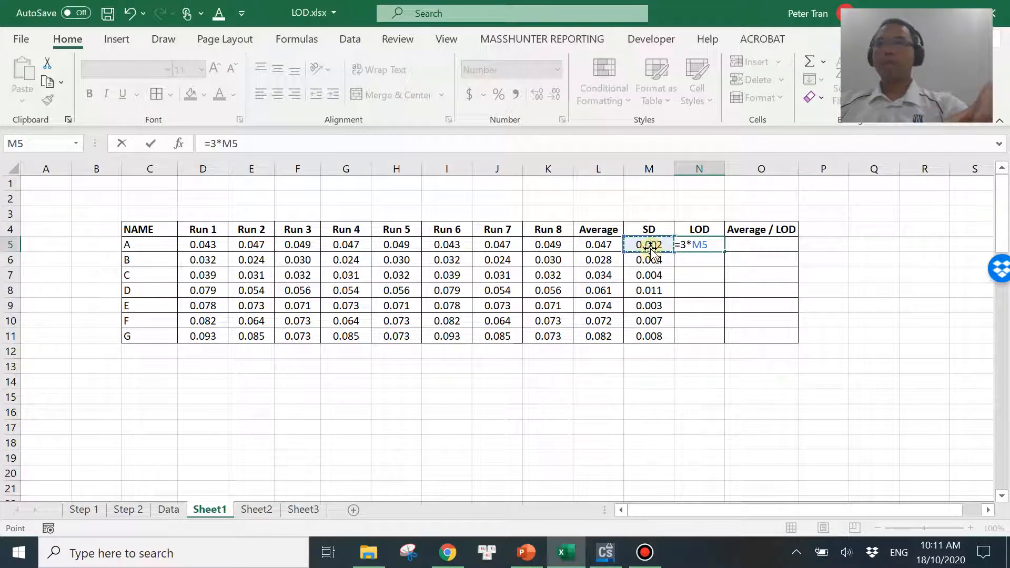
{"action": "key", "text": "Return"}
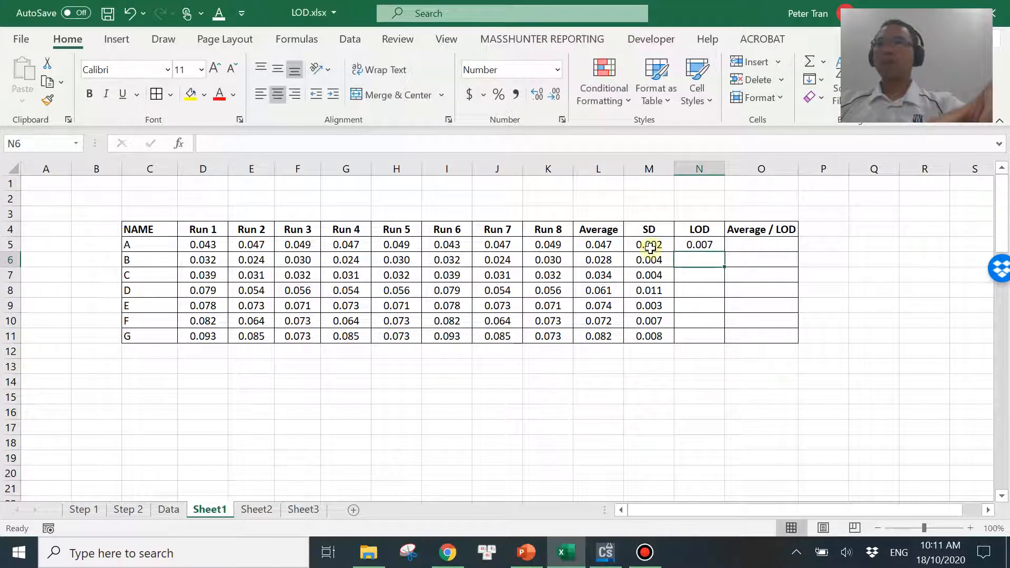
{"action": "left_click", "coordinate": [715, 247]}
{"action": "left_click_drag", "start_coordinate": [719, 252], "coordinate": [723, 342]}
{"action": "left_click", "coordinate": [672, 387]}
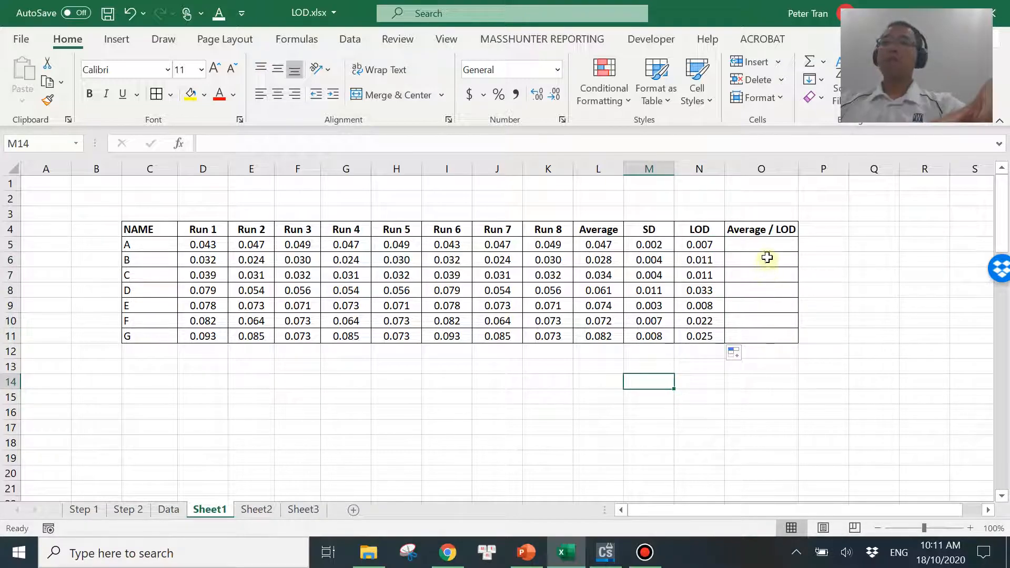
Calculate the Average / LOD ratio in O5 with =L5/N5 and fill the formula down to O11
{"action": "left_click", "coordinate": [762, 245]}
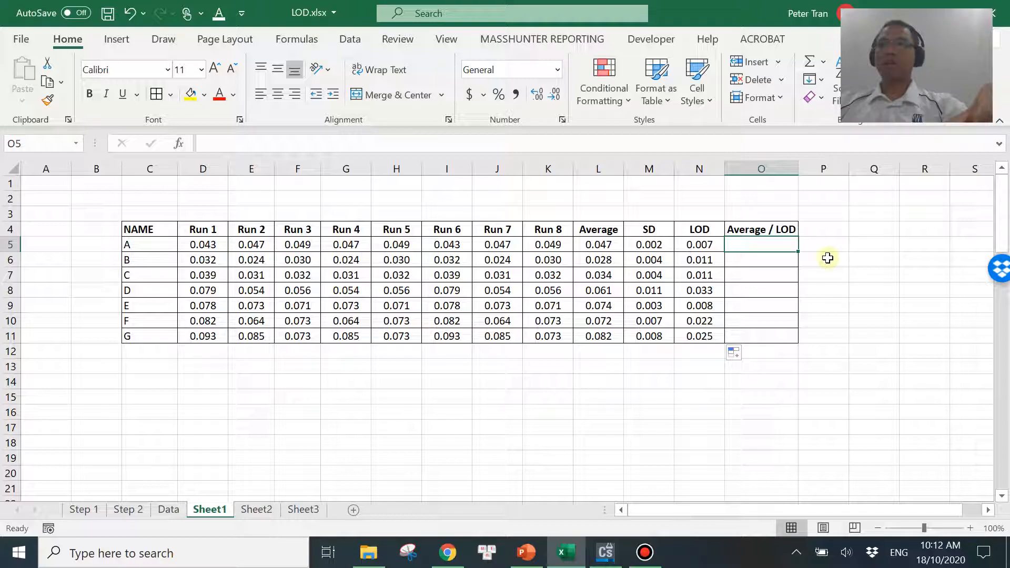
{"action": "type", "text": "="}
{"action": "left_click", "coordinate": [596, 244]}
{"action": "type", "text": "/"}
{"action": "left_click", "coordinate": [701, 245]}
{"action": "key", "text": "Return"}
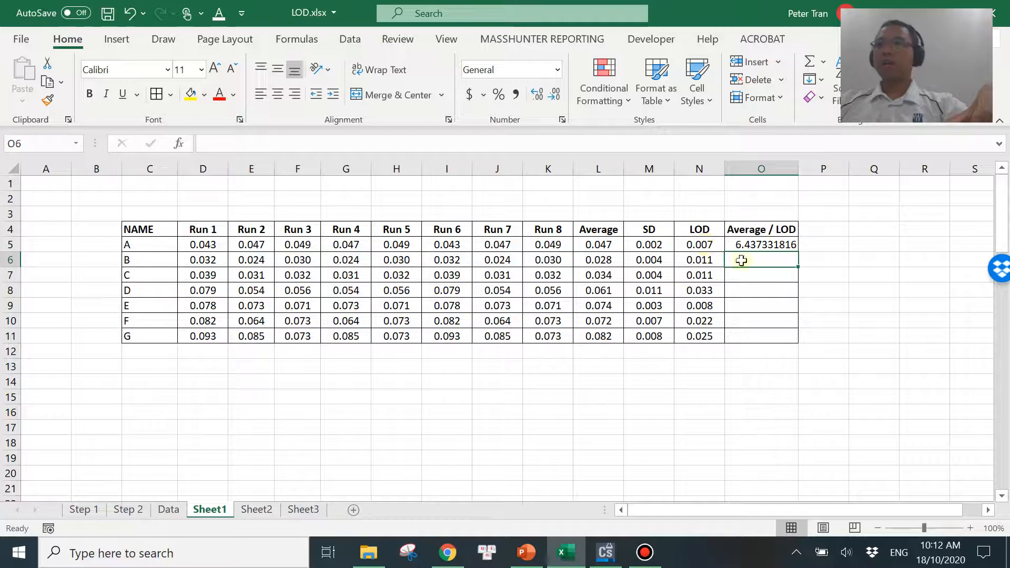
{"action": "left_click", "coordinate": [766, 245]}
{"action": "left_click_drag", "start_coordinate": [798, 253], "coordinate": [789, 337]}
{"action": "left_click", "coordinate": [851, 286]}
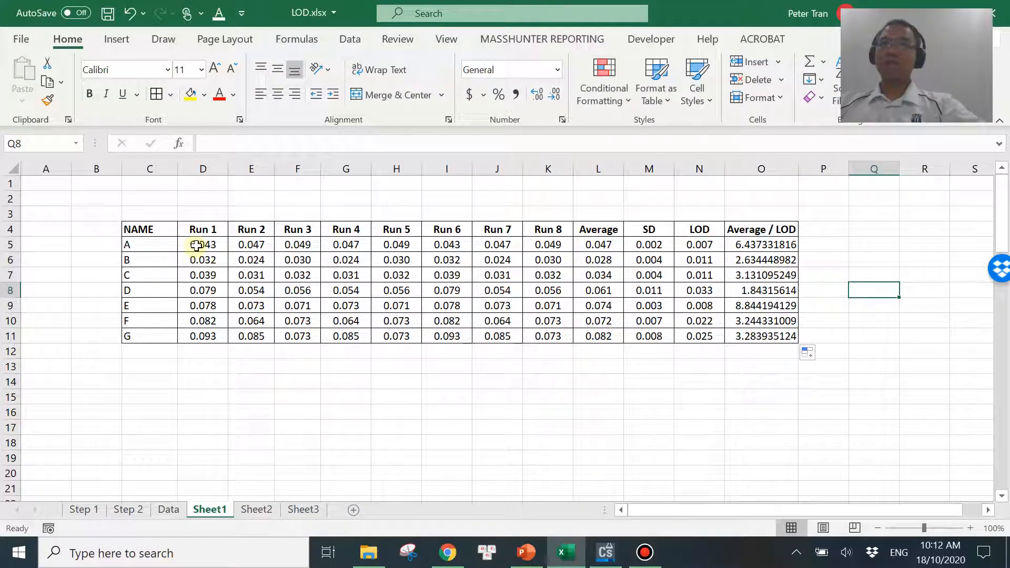
Review the run results in D5:K11 and switch to the LOD 3 SD sequence in ChemStation
{"action": "left_click_drag", "start_coordinate": [199, 246], "coordinate": [558, 339]}
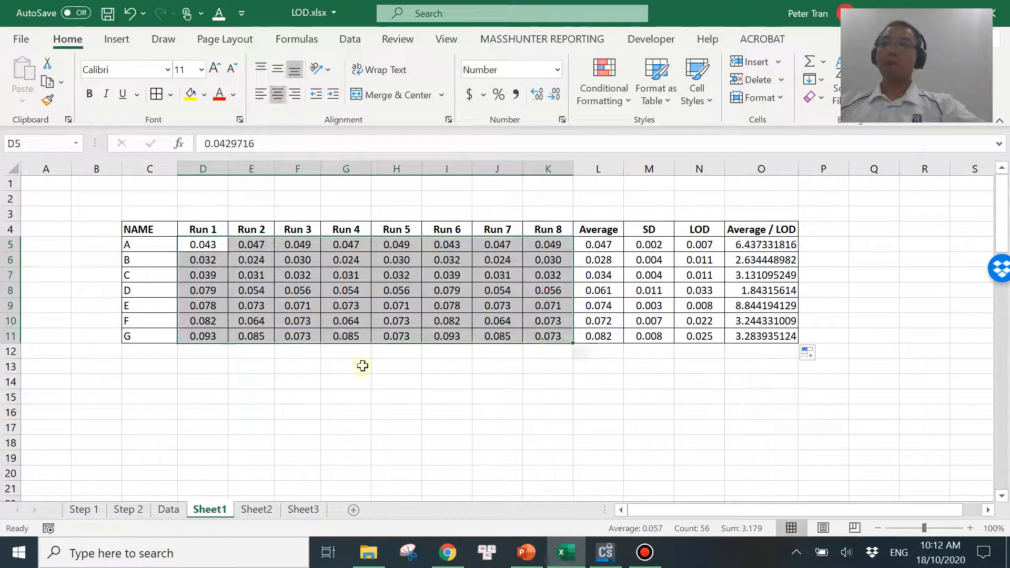
{"action": "left_click", "coordinate": [203, 396]}
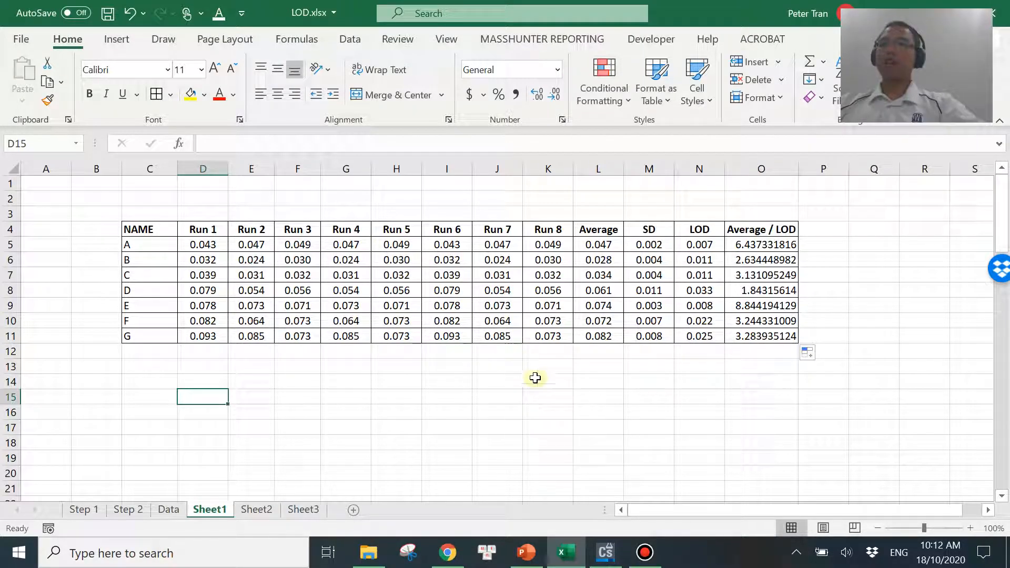
{"action": "left_click", "coordinate": [606, 552]}
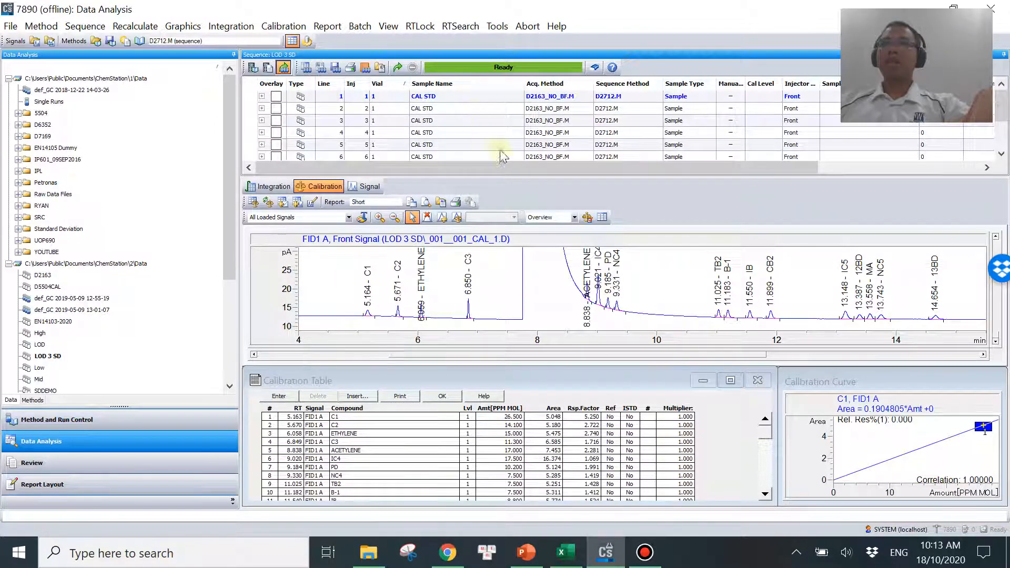
{"action": "left_click", "coordinate": [566, 552]}
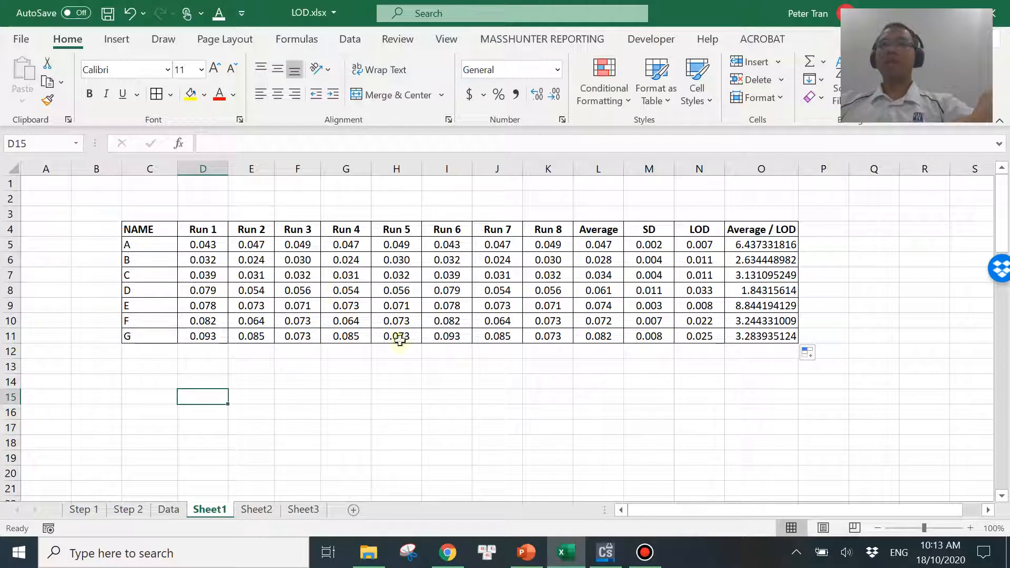
{"action": "left_click", "coordinate": [606, 552]}
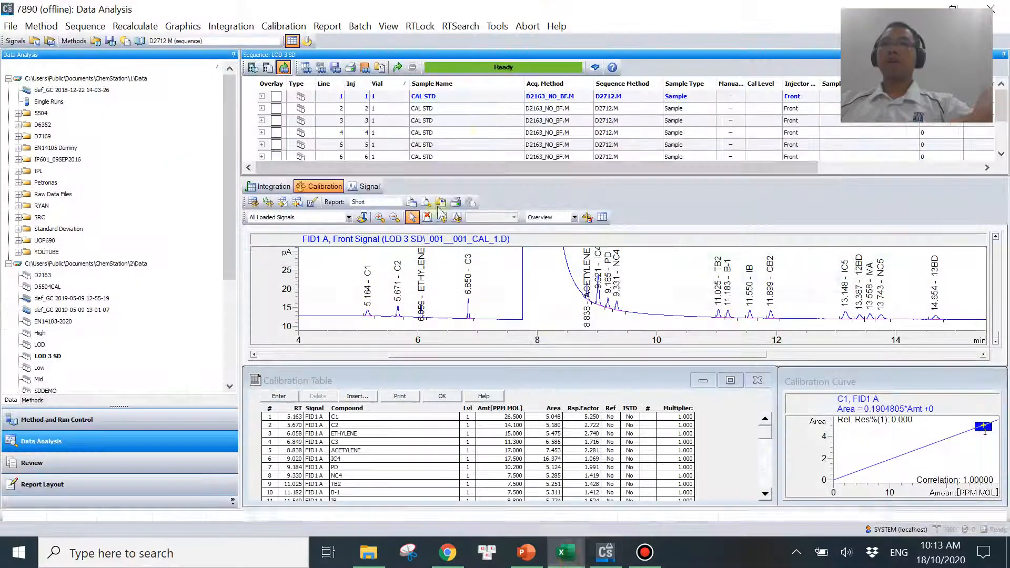
Go through the first three CAL STD injections of the LOD 3 SD sequence and view their chromatograms
{"action": "left_click", "coordinate": [472, 98]}
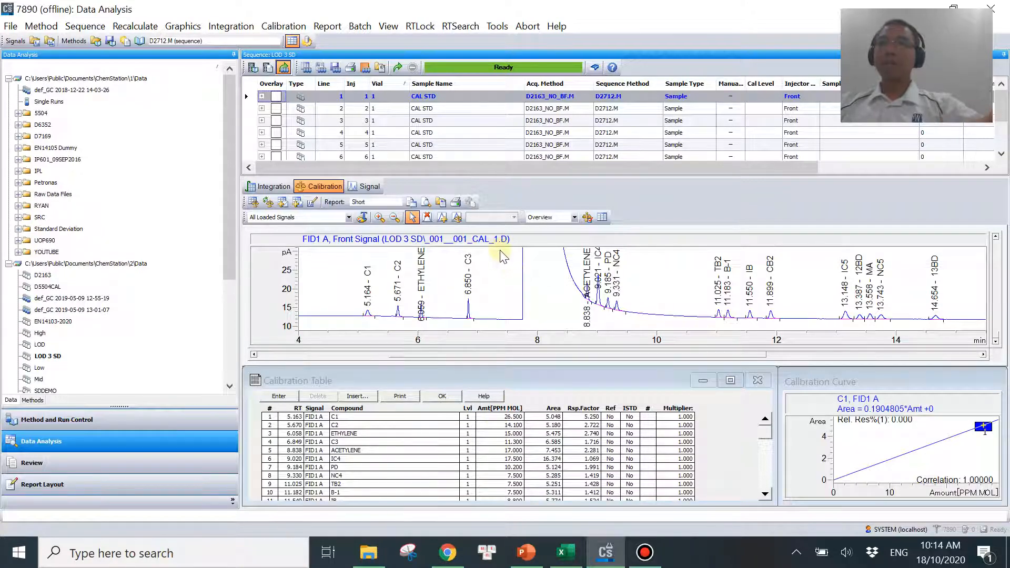
{"action": "left_click", "coordinate": [462, 109]}
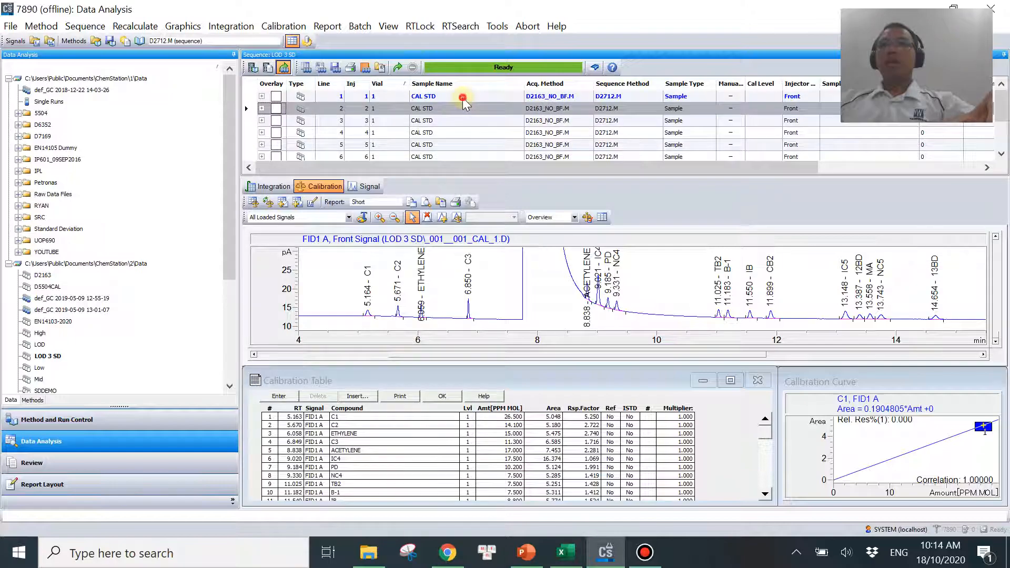
{"action": "left_click", "coordinate": [465, 96]}
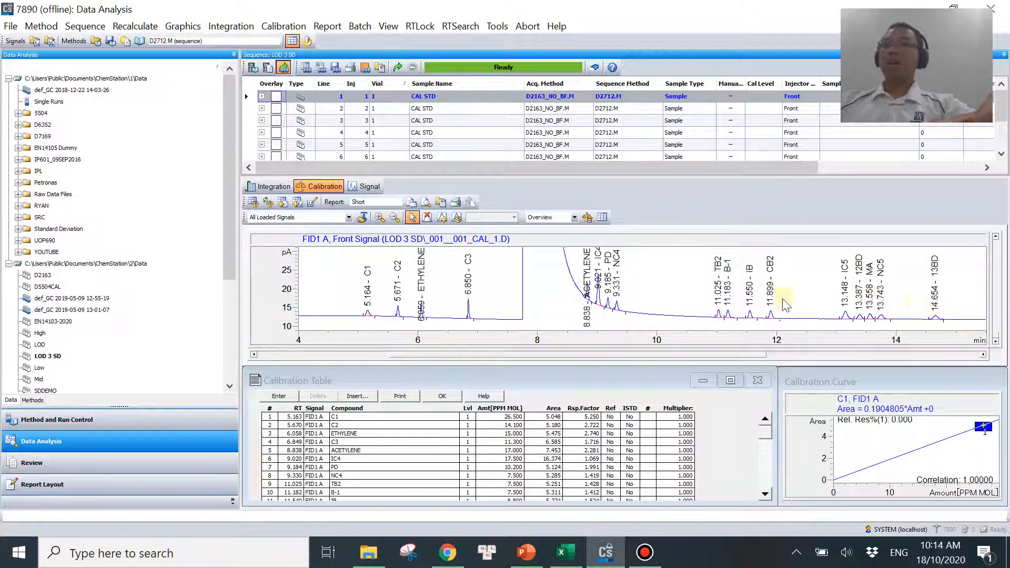
{"action": "left_click", "coordinate": [458, 109]}
{"action": "left_click", "coordinate": [476, 120]}
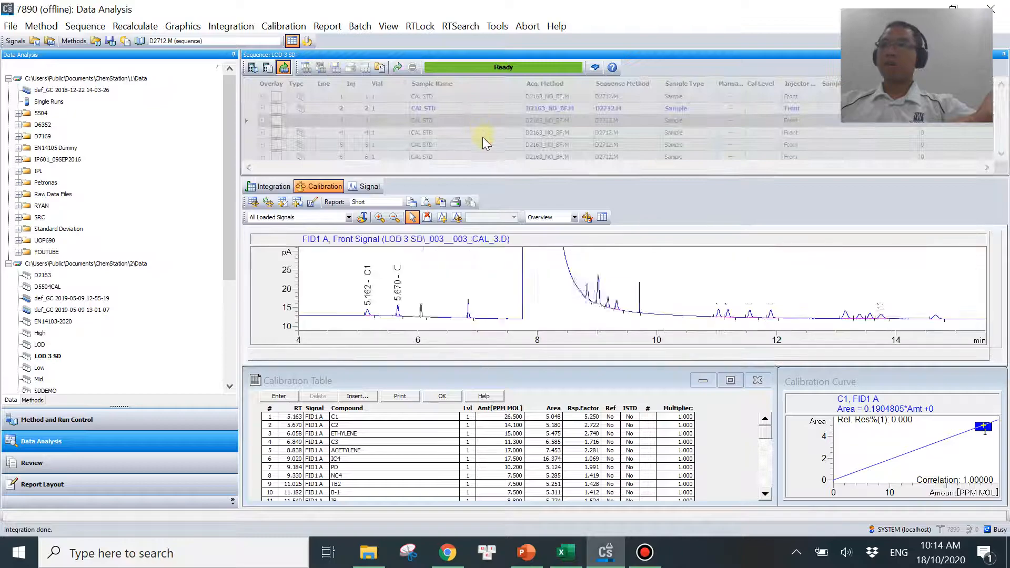
Select all eight CAL STD injections of the LOD 3 SD sequence and send the selection to Report Layout
{"action": "left_click", "coordinate": [466, 96]}
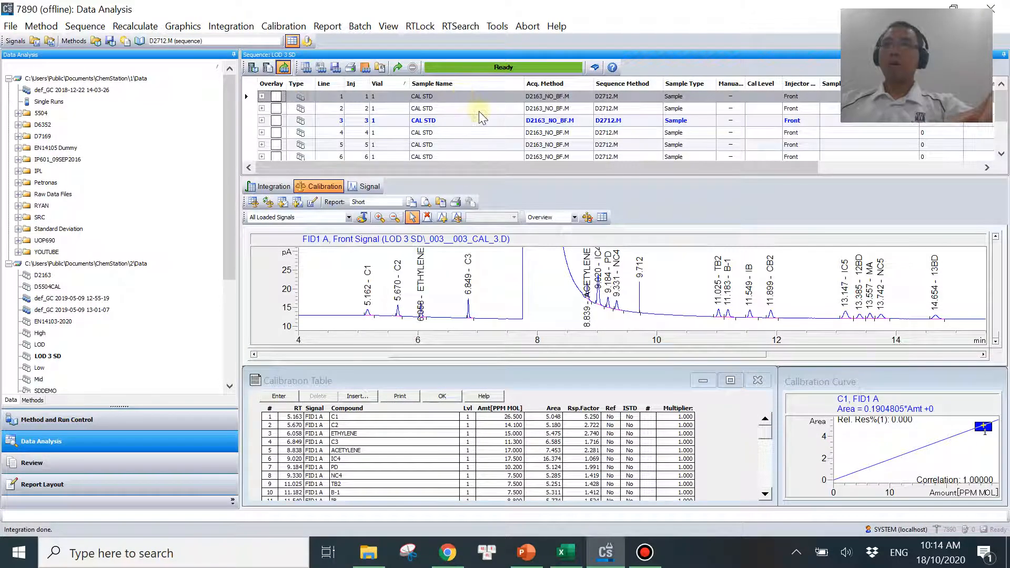
{"action": "scroll", "coordinate": [479, 112], "scroll_direction": "down", "scroll_amount": 1}
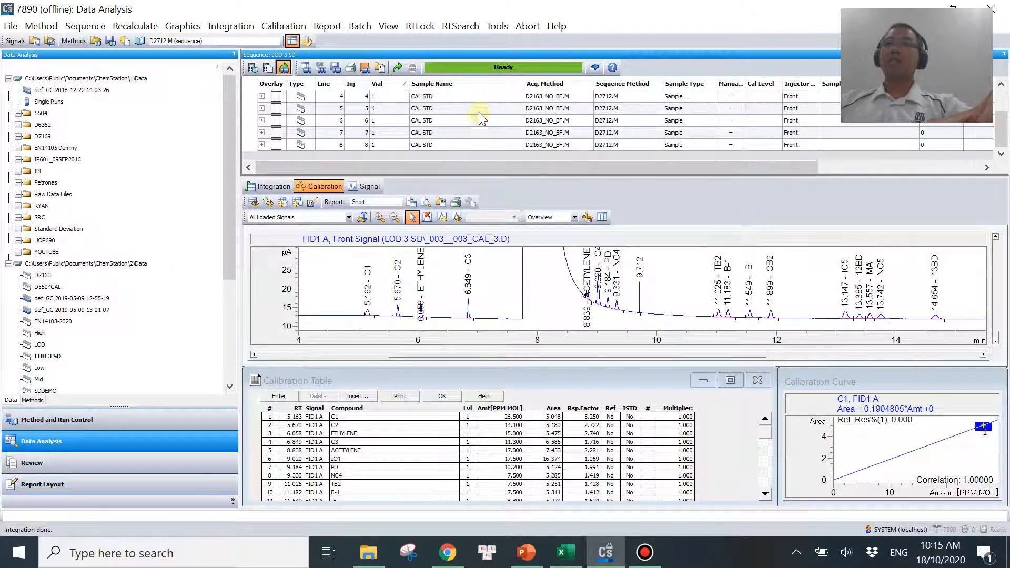
{"action": "left_click", "coordinate": [463, 143], "text": "shift"}
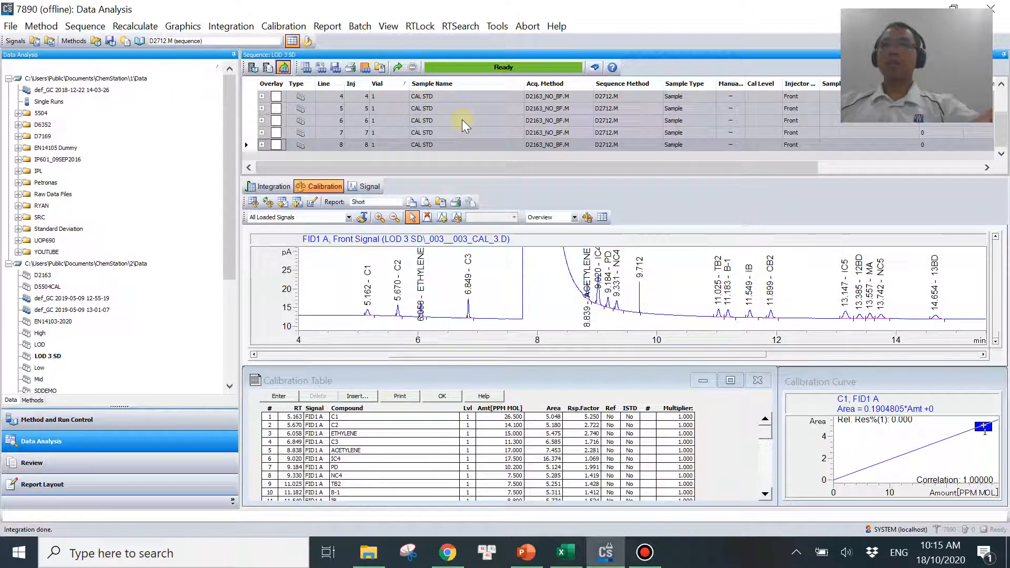
{"action": "right_click", "coordinate": [463, 121]}
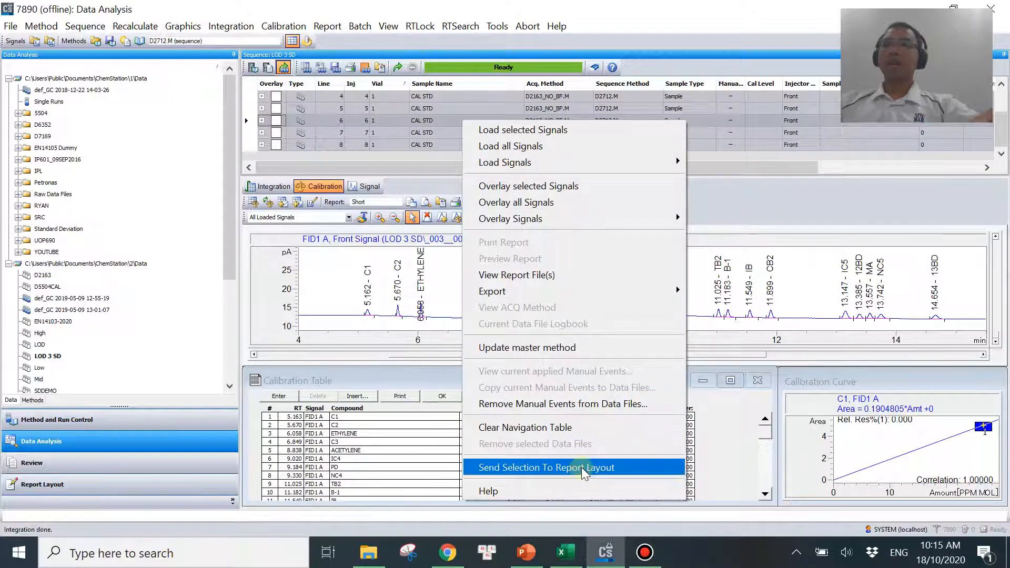
{"action": "left_click", "coordinate": [583, 468]}
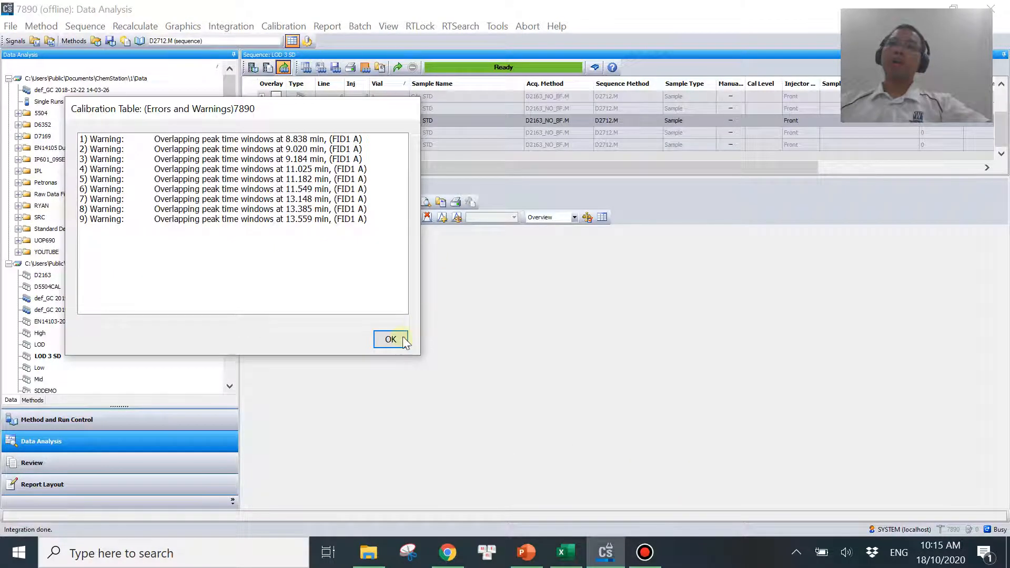
{"action": "left_click", "coordinate": [404, 338]}
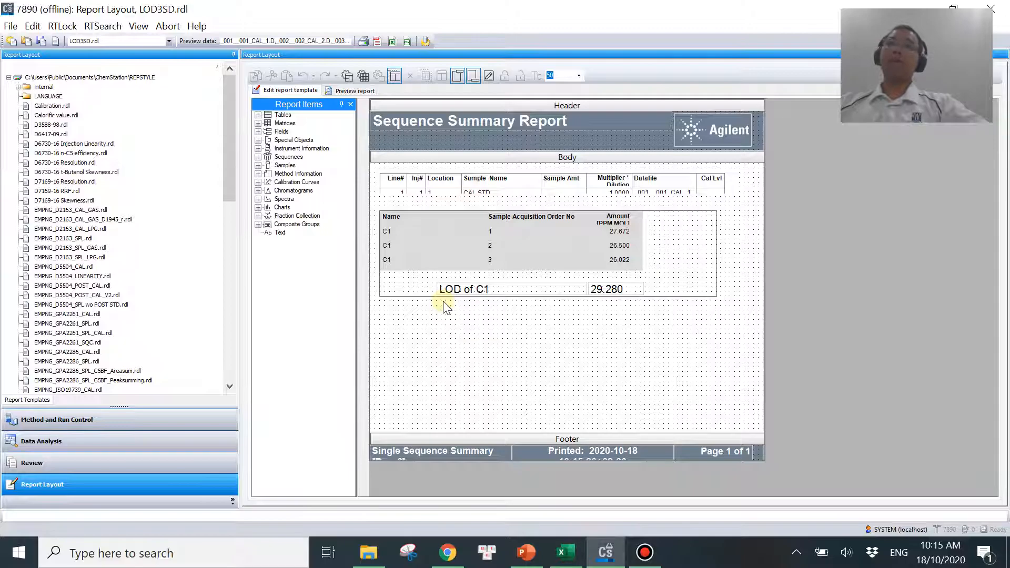
Create a new report template of the Single Sequence Summary type in A4 portrait
{"action": "left_click", "coordinate": [11, 28]}
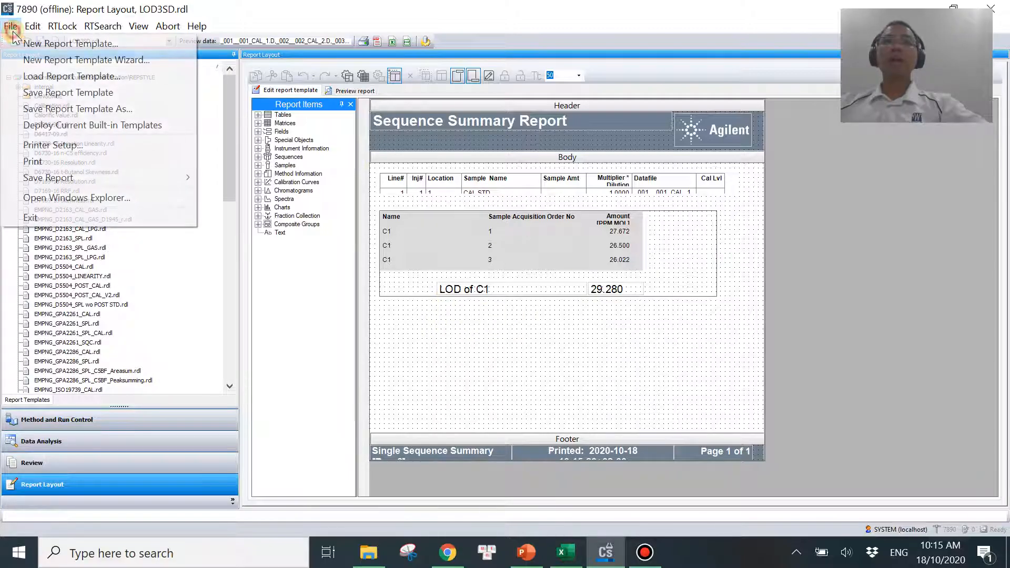
{"action": "left_click", "coordinate": [36, 46]}
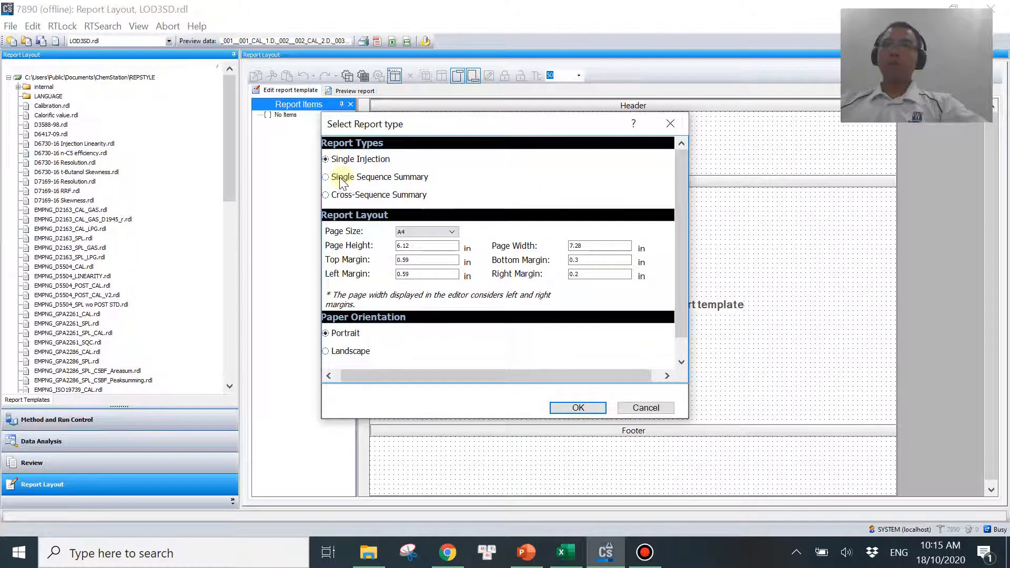
{"action": "left_click", "coordinate": [344, 178]}
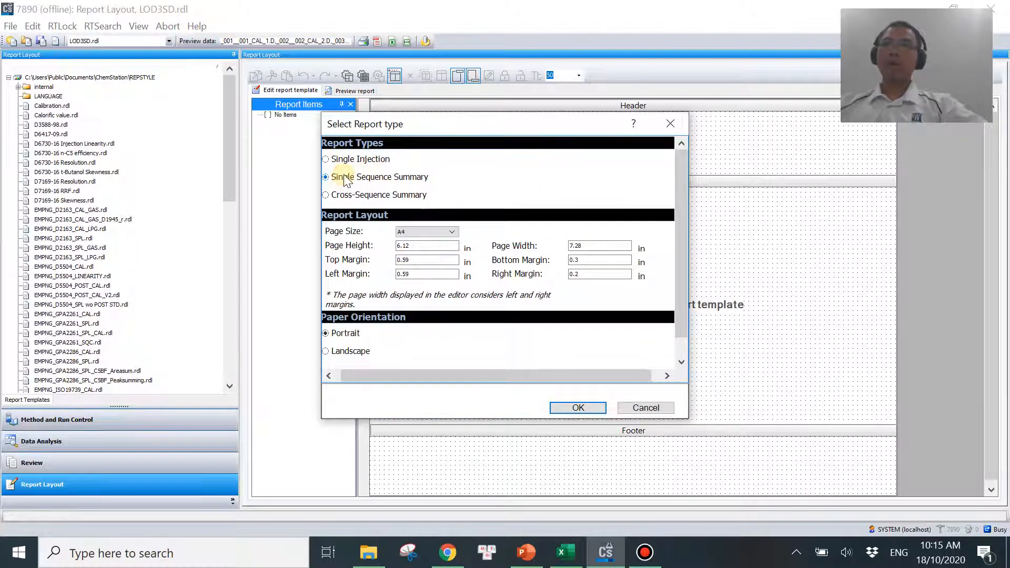
{"action": "left_click", "coordinate": [578, 408]}
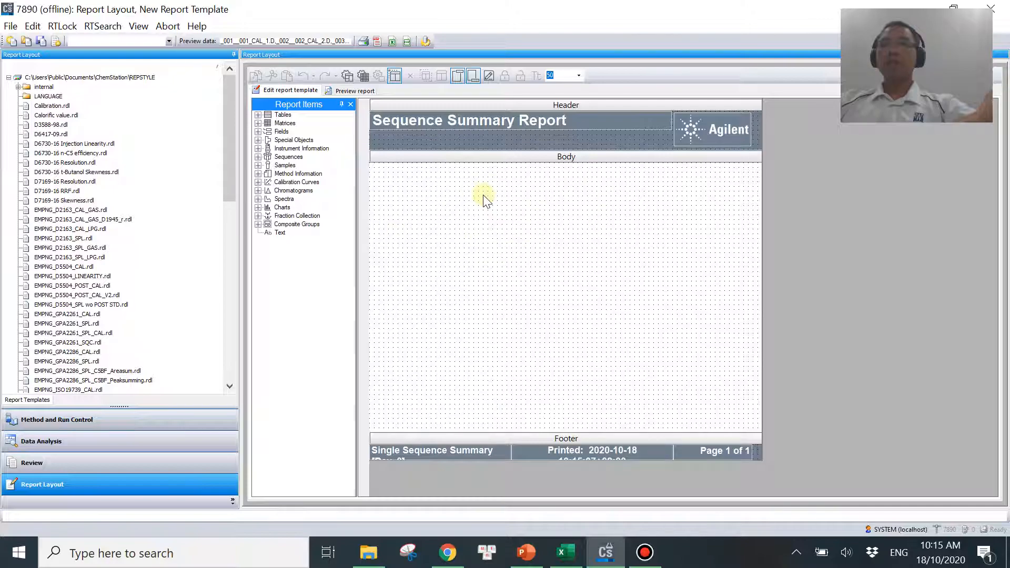
Insert the Sample Summary item from Sequences into the template body and preview the report
{"action": "left_click", "coordinate": [258, 157]}
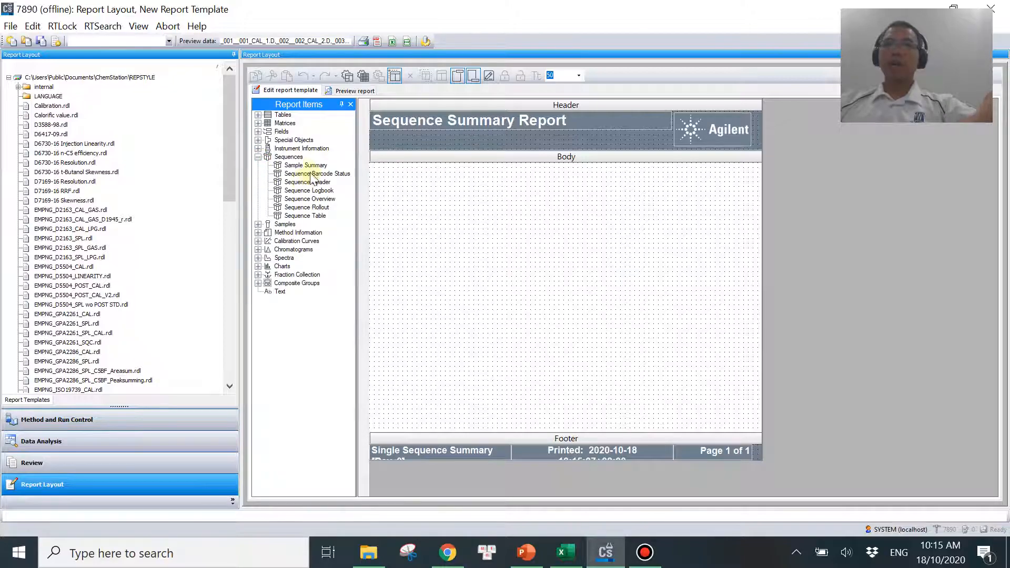
{"action": "left_click_drag", "start_coordinate": [300, 167], "coordinate": [399, 250]}
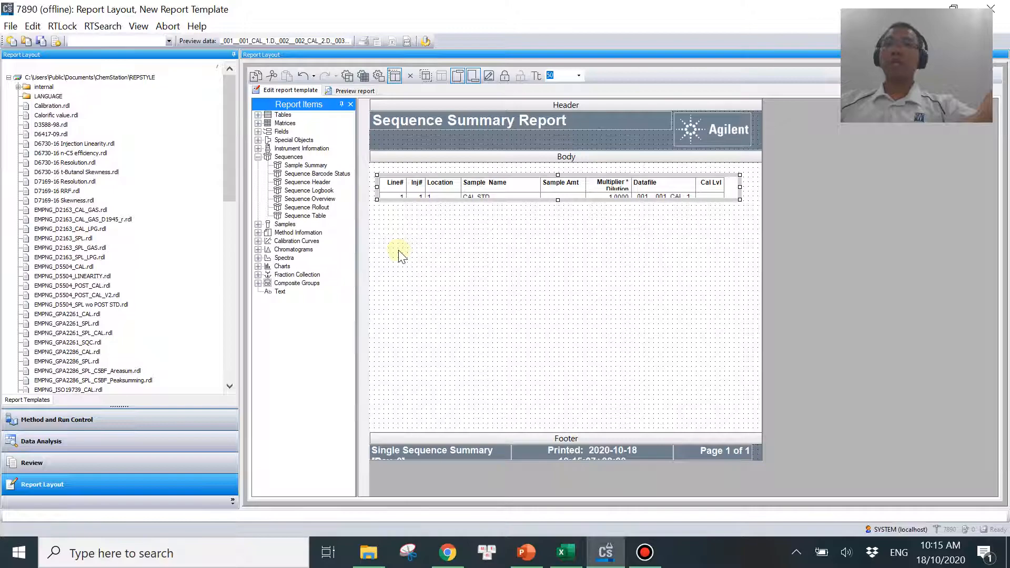
{"action": "left_click", "coordinate": [347, 91]}
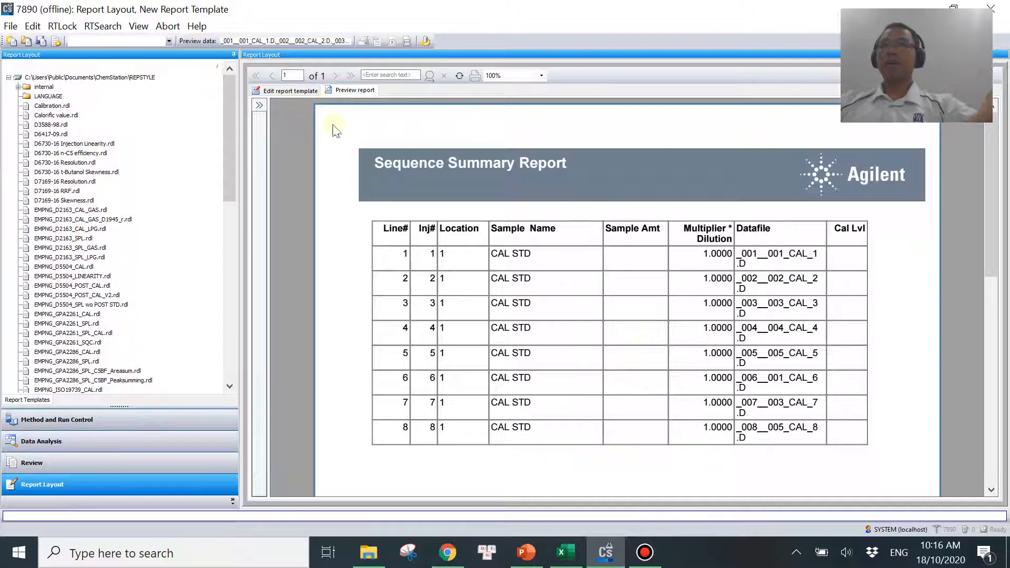
{"action": "left_click", "coordinate": [293, 91]}
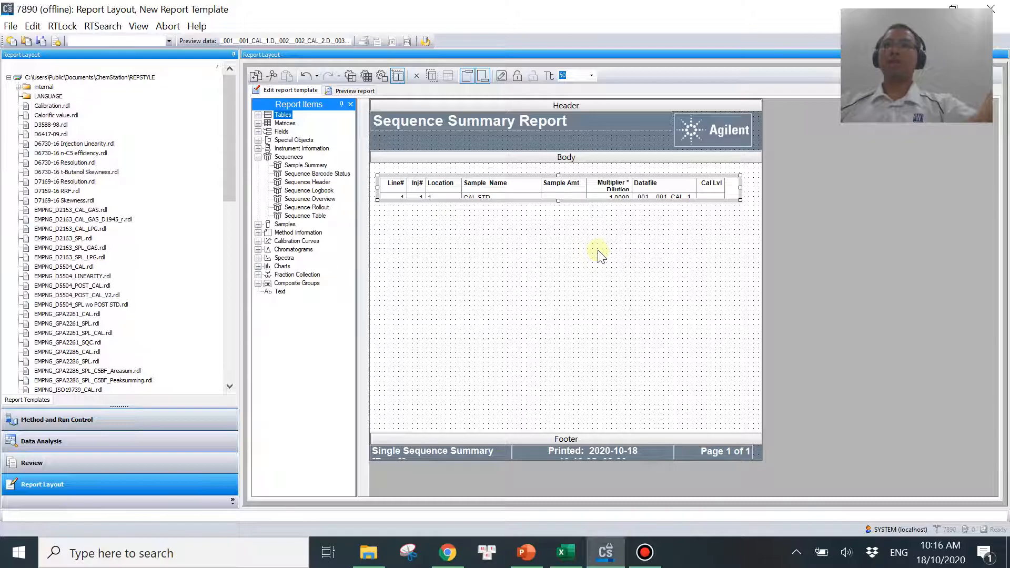
Insert a Compound Results table from Peaks and Compounds into the body below the sample summary
{"action": "left_click", "coordinate": [465, 254]}
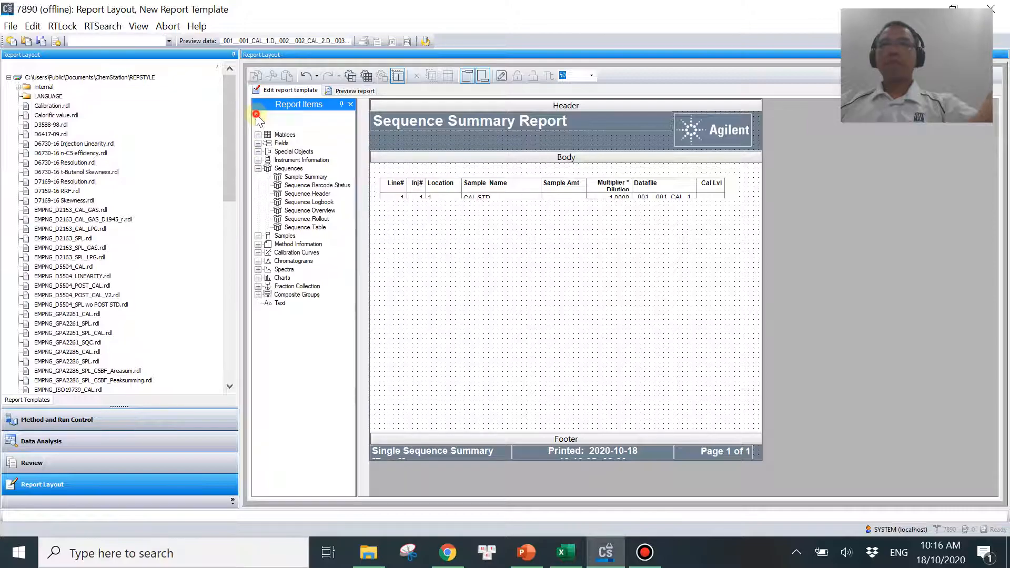
{"action": "double_click", "coordinate": [283, 114]}
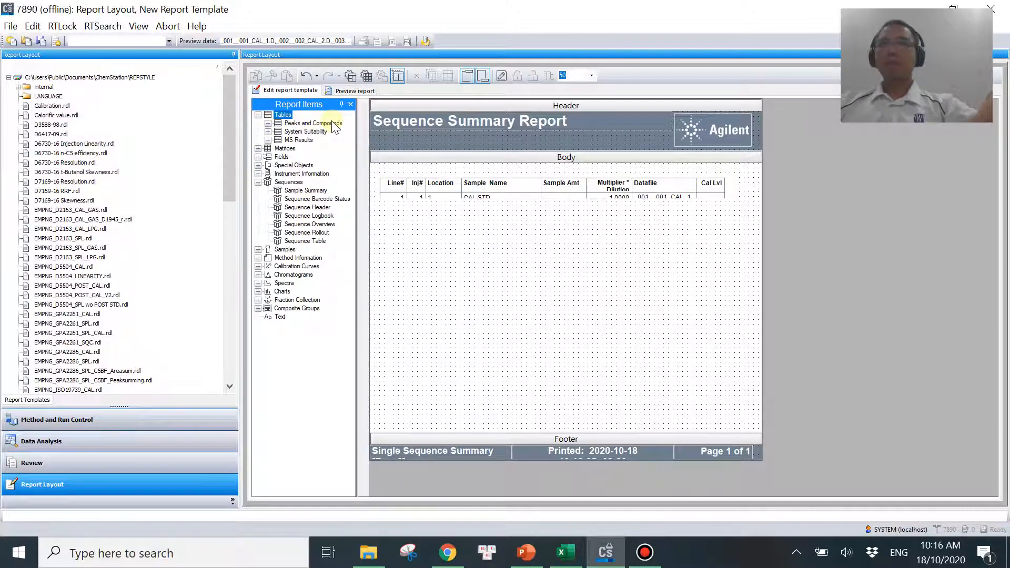
{"action": "left_click", "coordinate": [269, 124]}
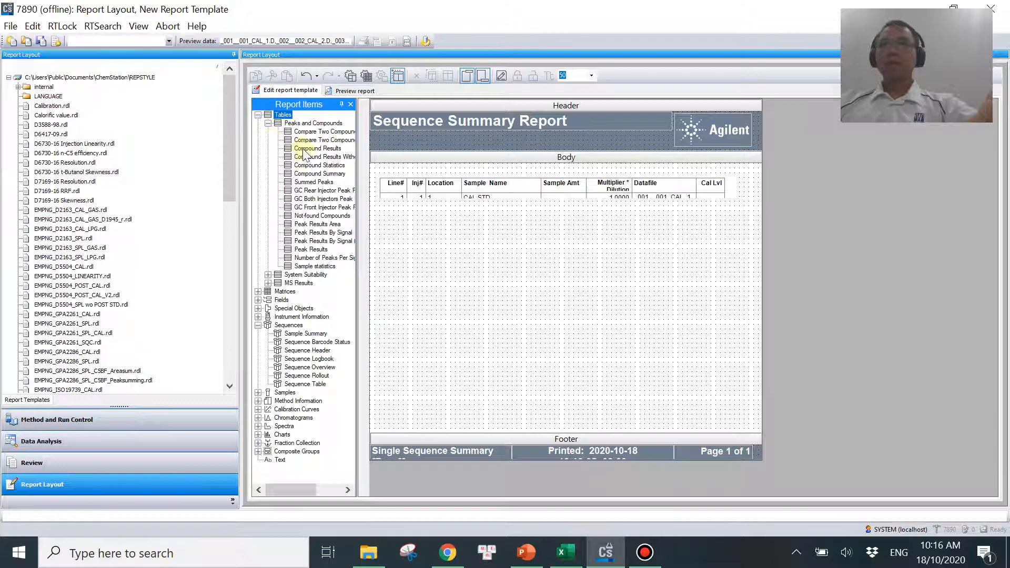
{"action": "left_click_drag", "start_coordinate": [302, 150], "coordinate": [463, 255]}
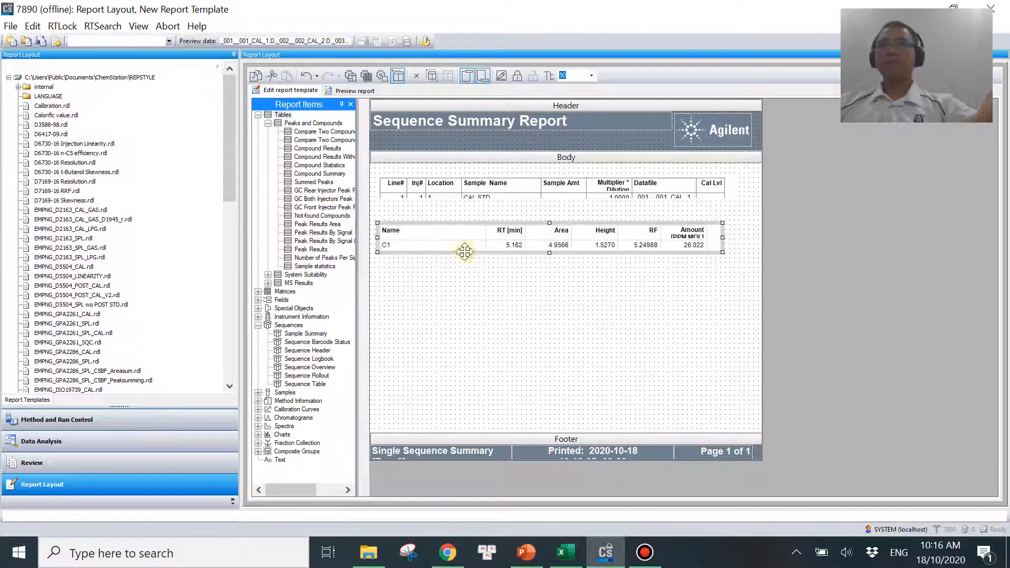
Remove the RT, Area, Height and RF columns from the compound results table in its table properties
{"action": "right_click", "coordinate": [499, 245]}
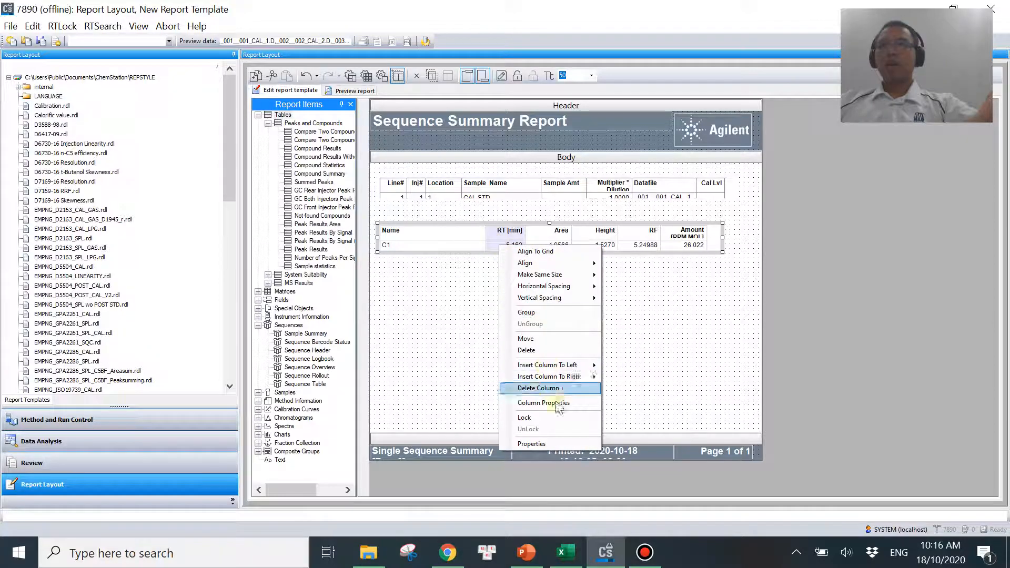
{"action": "left_click", "coordinate": [548, 443]}
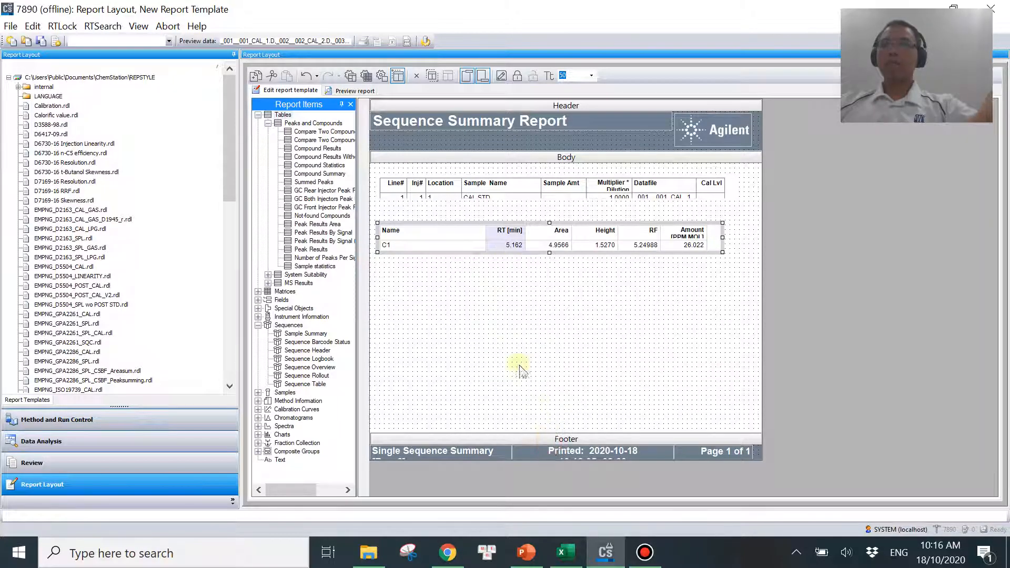
{"action": "left_click_drag", "start_coordinate": [589, 351], "coordinate": [602, 353]}
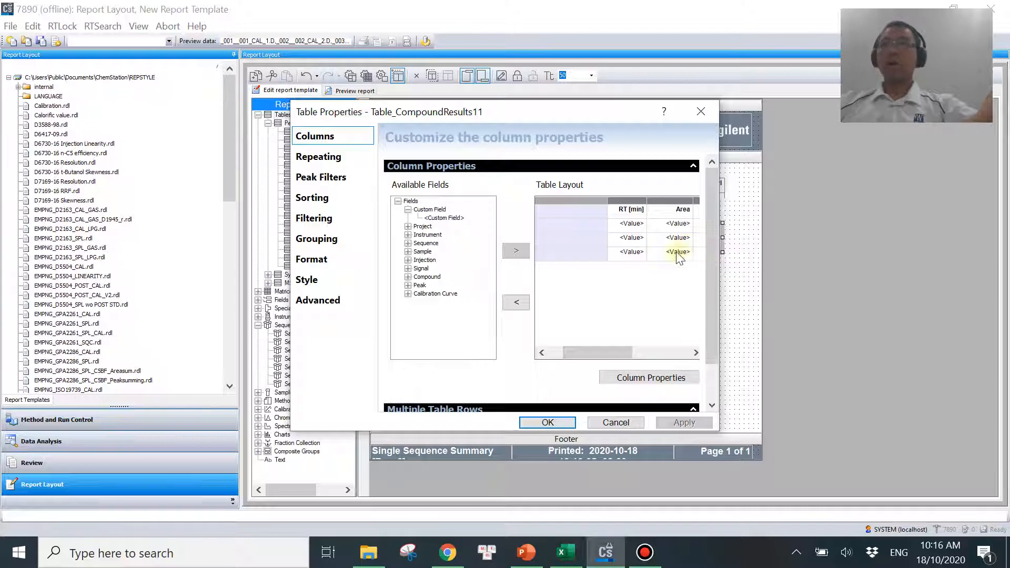
{"action": "left_click", "coordinate": [629, 225]}
{"action": "left_click", "coordinate": [515, 304]}
{"action": "left_click", "coordinate": [516, 303]}
{"action": "left_click", "coordinate": [516, 304]}
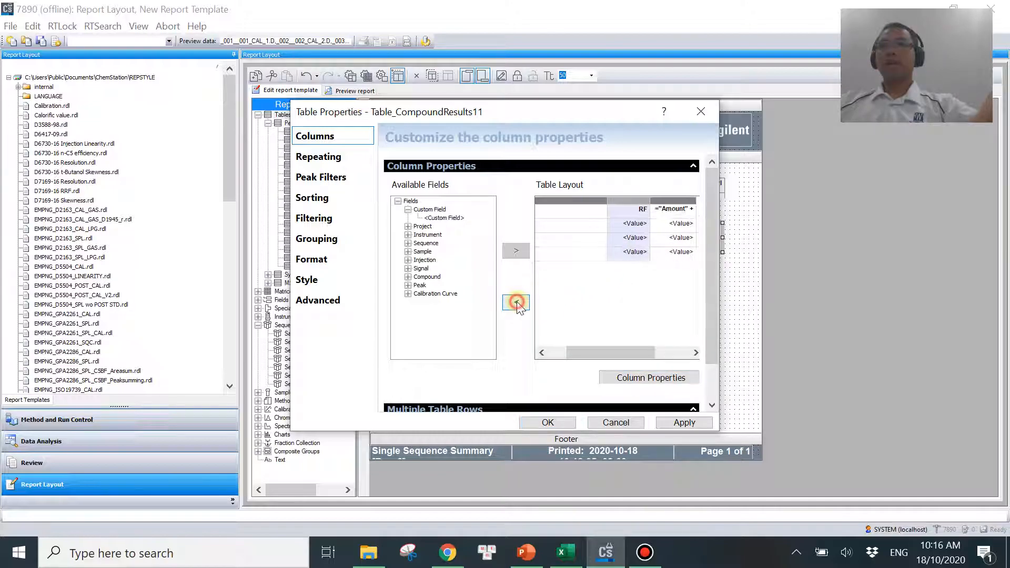
{"action": "left_click", "coordinate": [516, 303]}
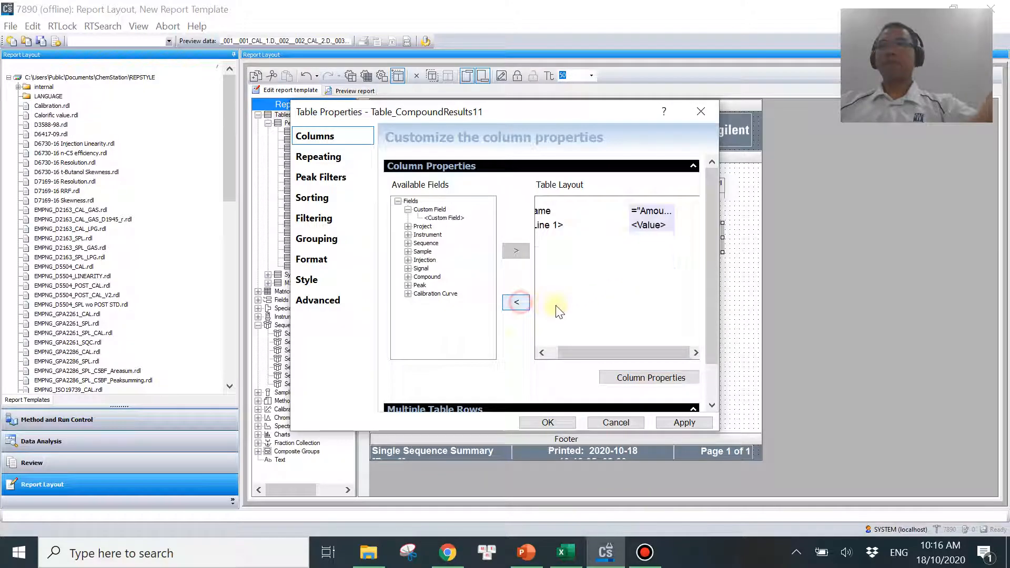
Set the amount column's header text to Amount and keep its value expression =Compound_Amount
{"action": "left_click", "coordinate": [653, 215]}
{"action": "left_click", "coordinate": [651, 380]}
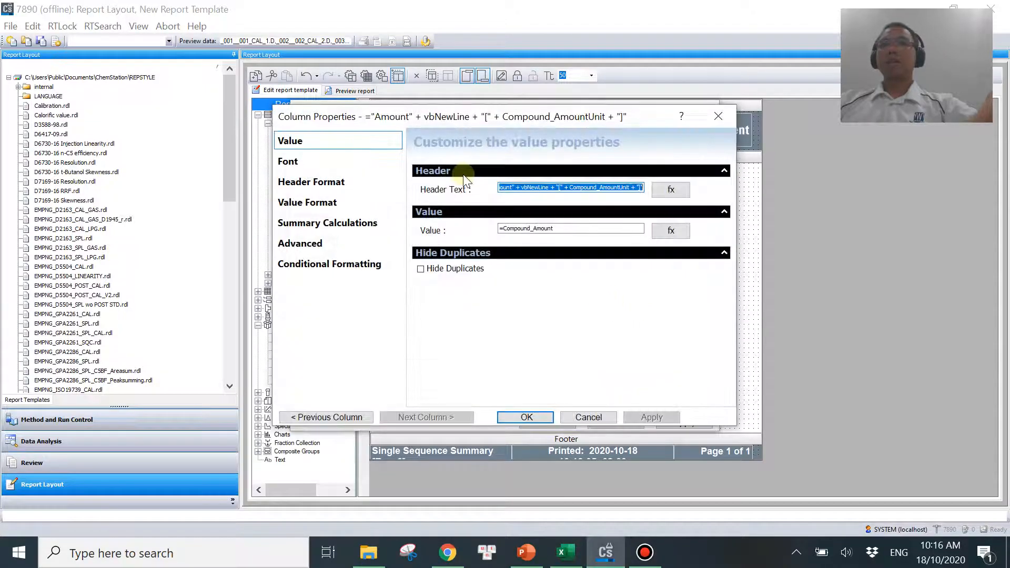
{"action": "left_click", "coordinate": [671, 190]}
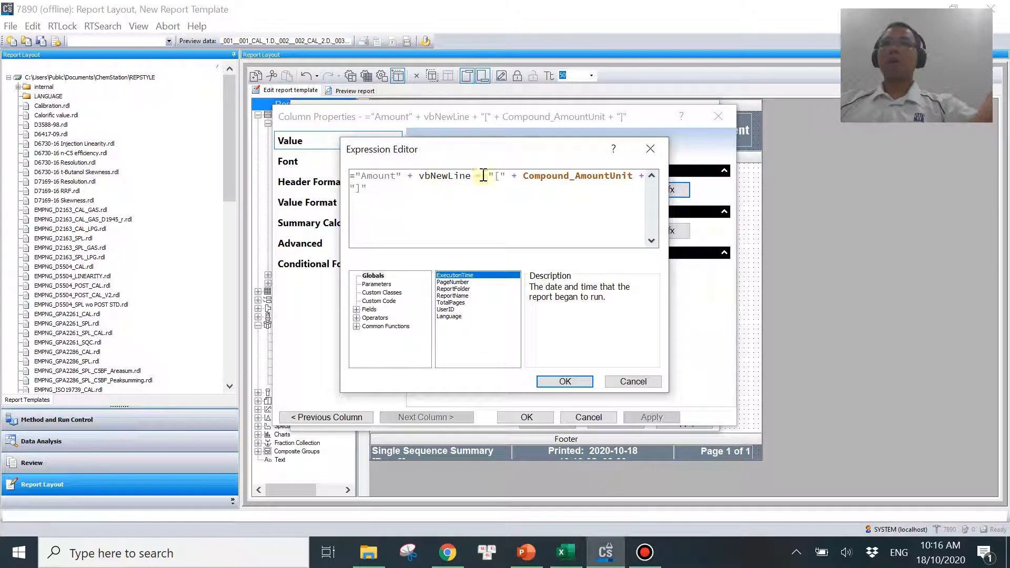
{"action": "key", "text": "ctrl+a"}
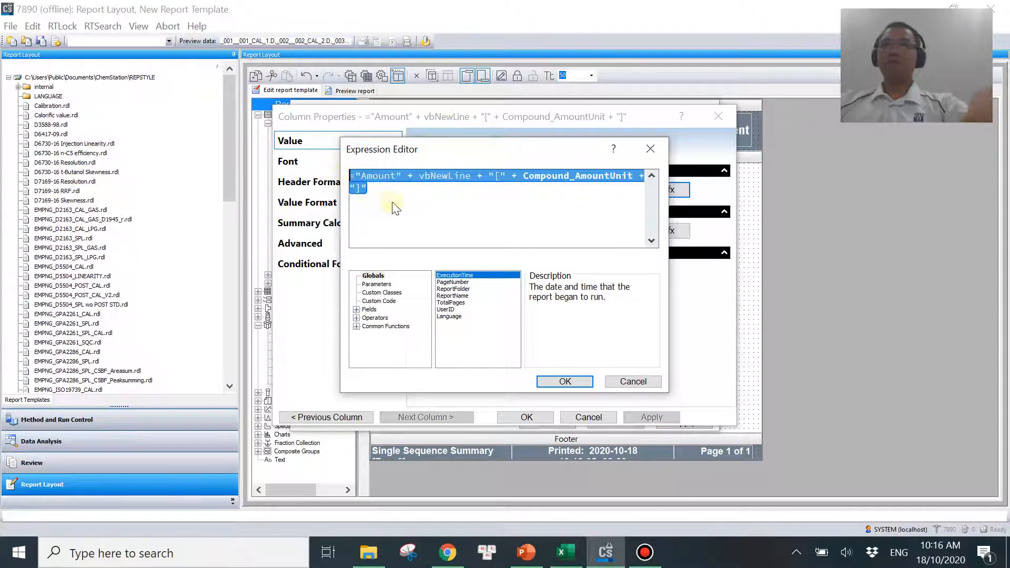
{"action": "type", "text": "Amount"}
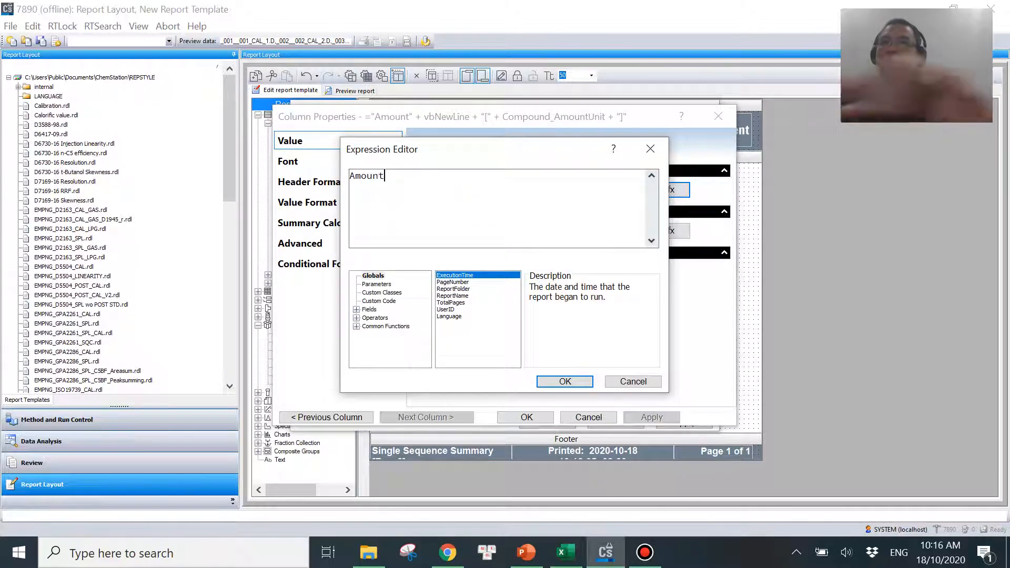
{"action": "left_click", "coordinate": [576, 382]}
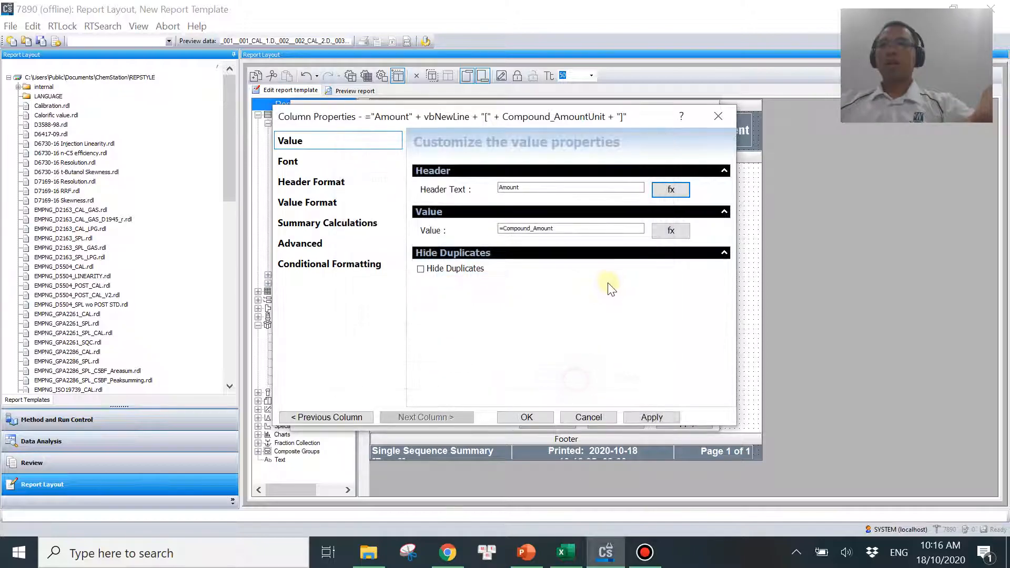
{"action": "left_click", "coordinate": [668, 231]}
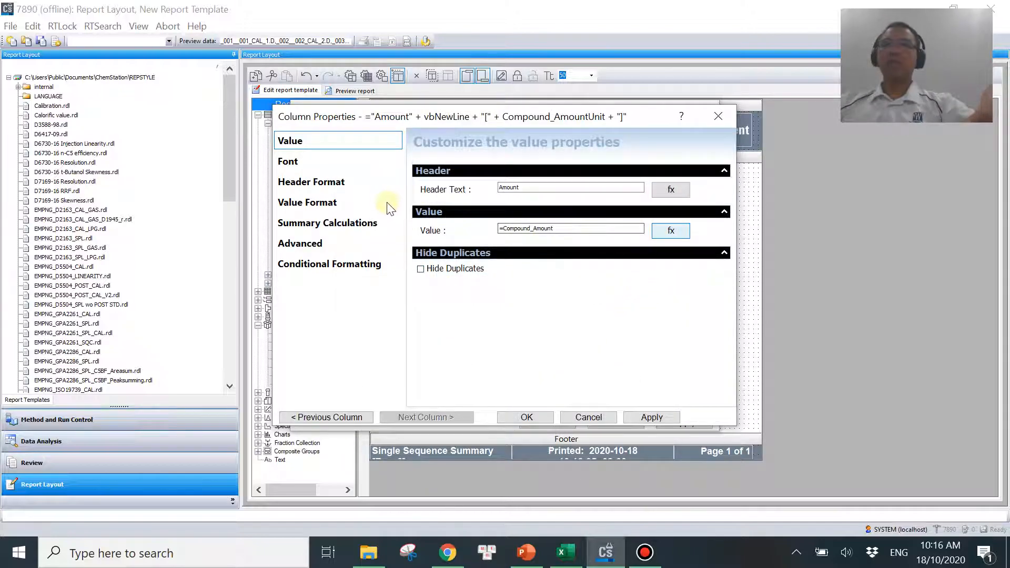
{"action": "left_click", "coordinate": [574, 384]}
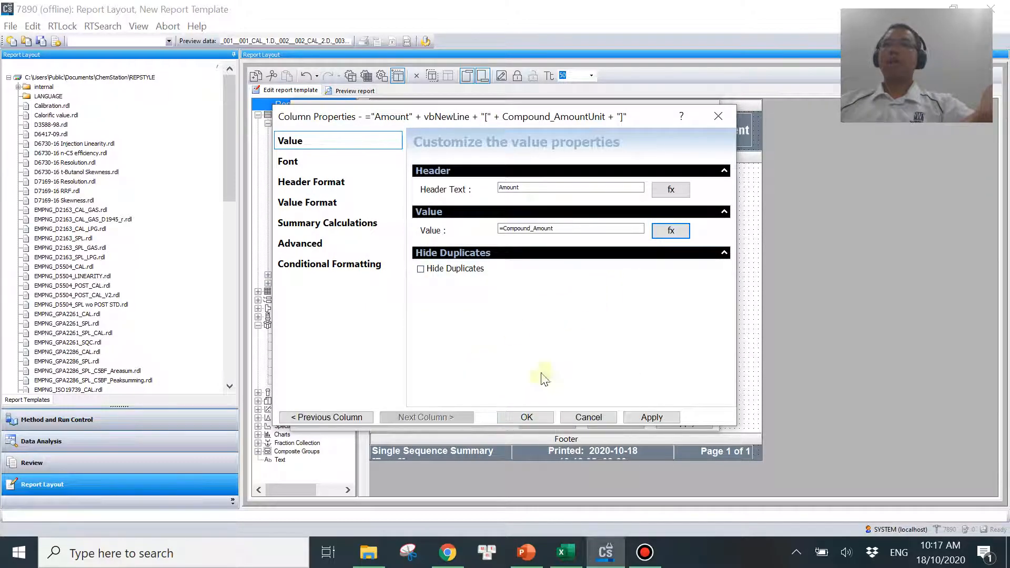
{"action": "left_click", "coordinate": [525, 417]}
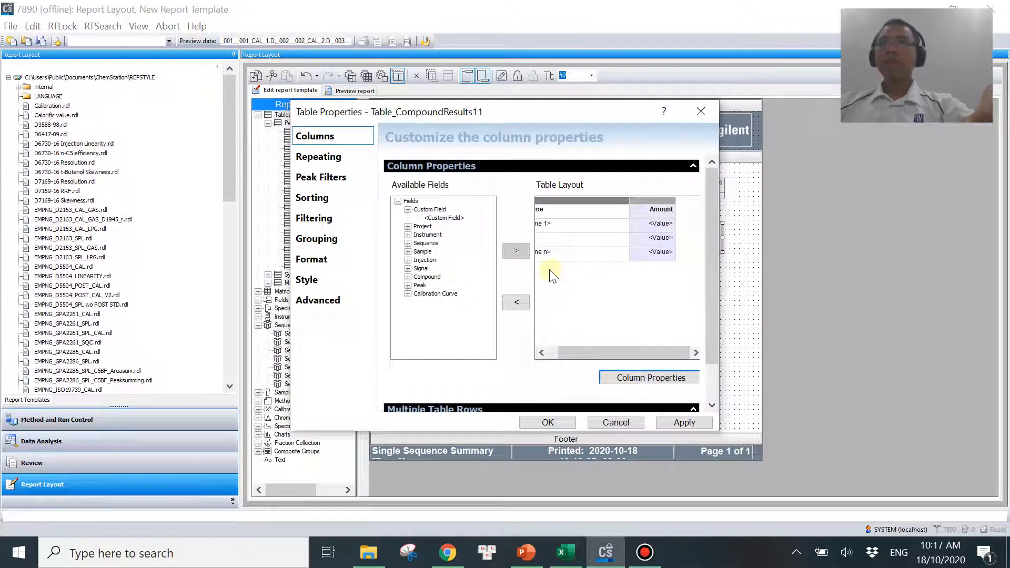
Add the Sample field Acquisition Order No as a column between Name and Amount in the compound results table
{"action": "left_click", "coordinate": [612, 201]}
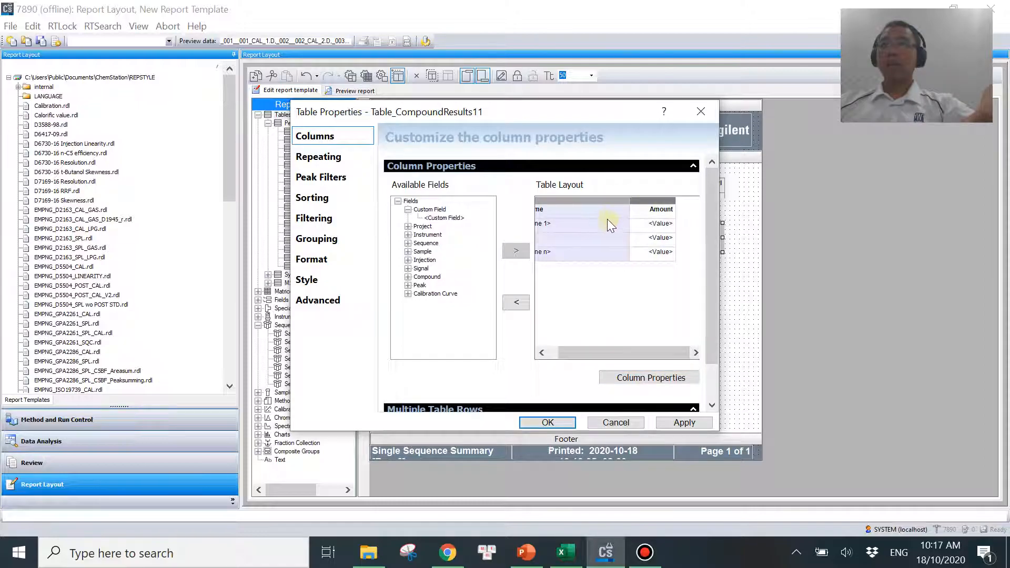
{"action": "left_click", "coordinate": [416, 219]}
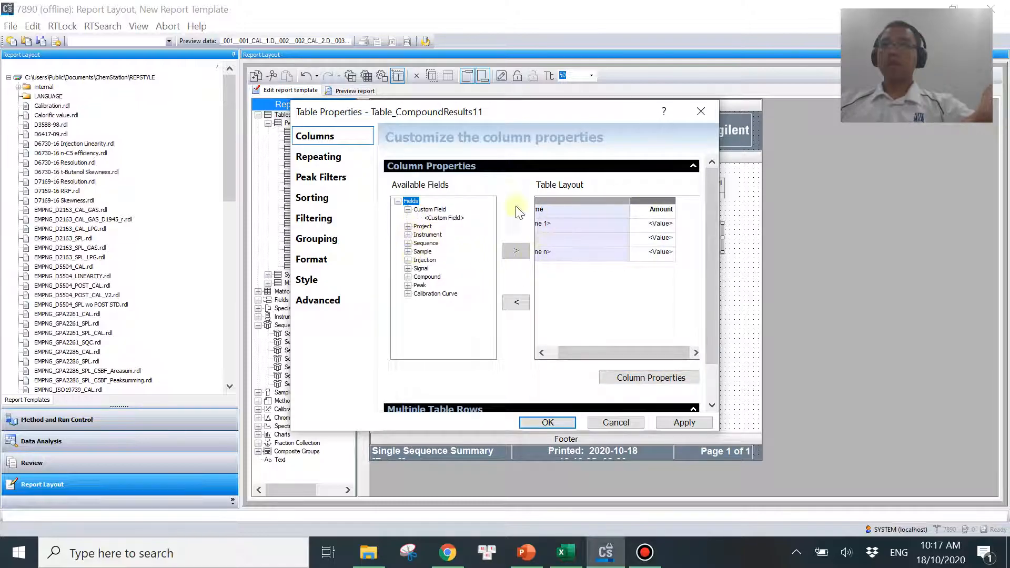
{"action": "left_click", "coordinate": [409, 252]}
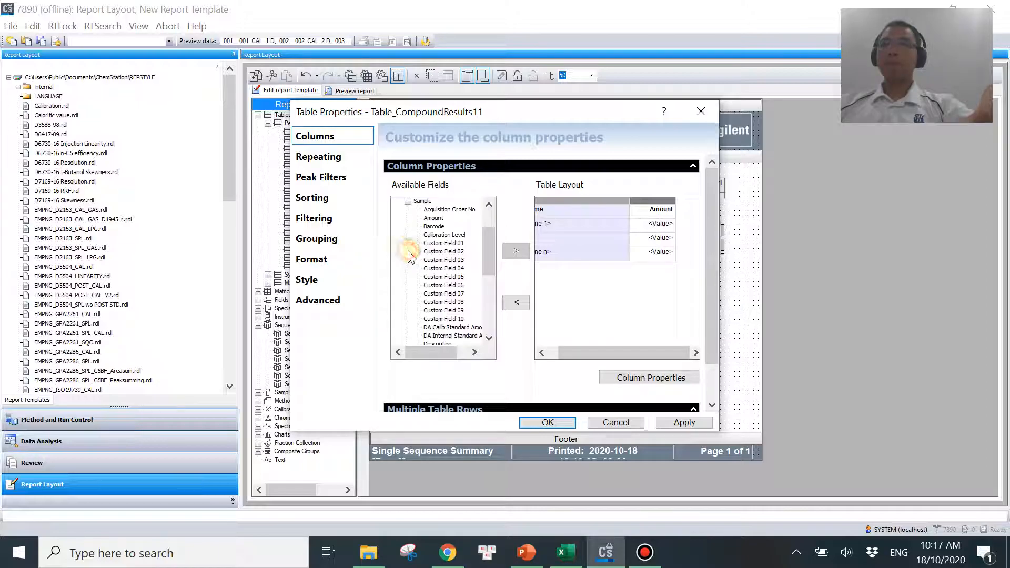
{"action": "left_click", "coordinate": [440, 209]}
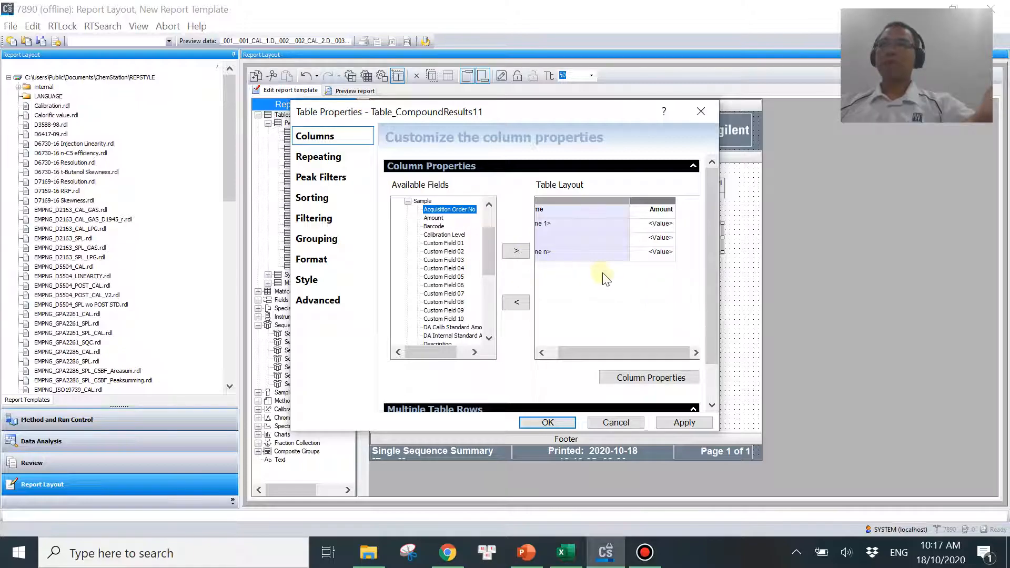
{"action": "left_click", "coordinate": [514, 253]}
{"action": "left_click_drag", "start_coordinate": [629, 207], "coordinate": [578, 202]}
{"action": "left_click_drag", "start_coordinate": [616, 351], "coordinate": [648, 352]}
{"action": "left_click_drag", "start_coordinate": [629, 204], "coordinate": [675, 202]}
{"action": "left_click", "coordinate": [662, 203]}
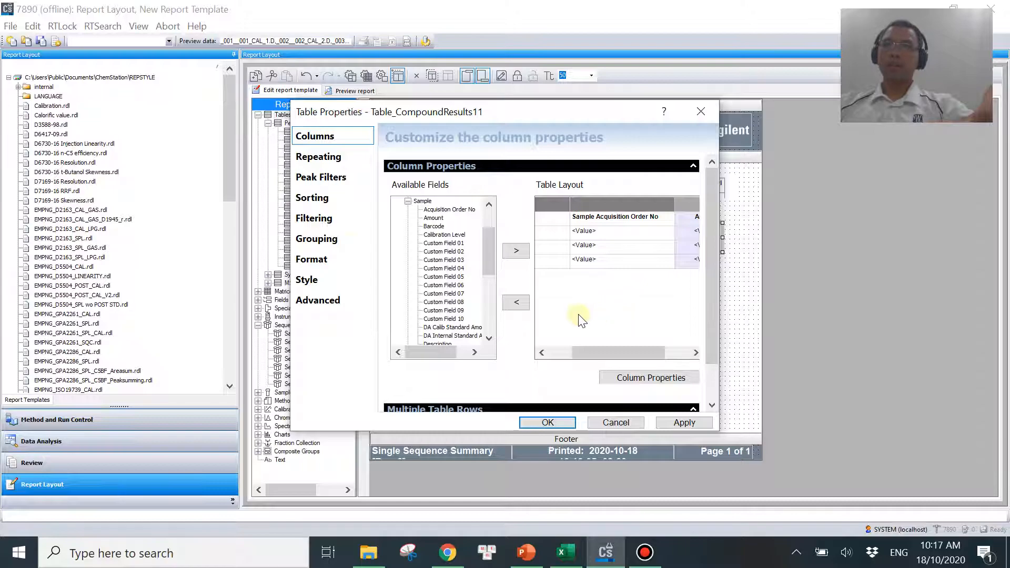
Sort the compound results table by =Sample_AcquisitionOrderNo in ascending order and apply the table properties
{"action": "left_click", "coordinate": [332, 198]}
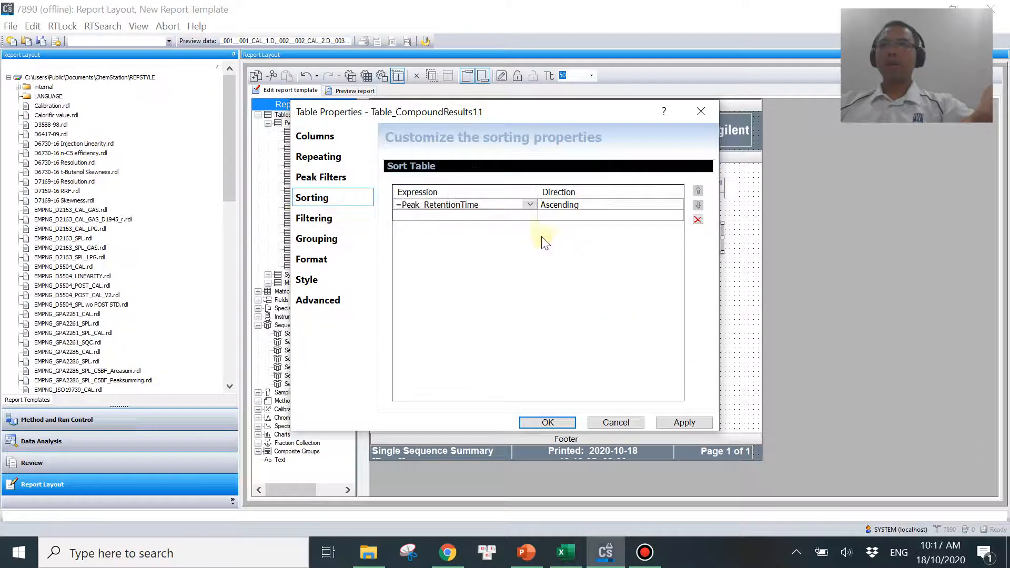
{"action": "left_click", "coordinate": [533, 208]}
{"action": "left_click", "coordinate": [530, 205]}
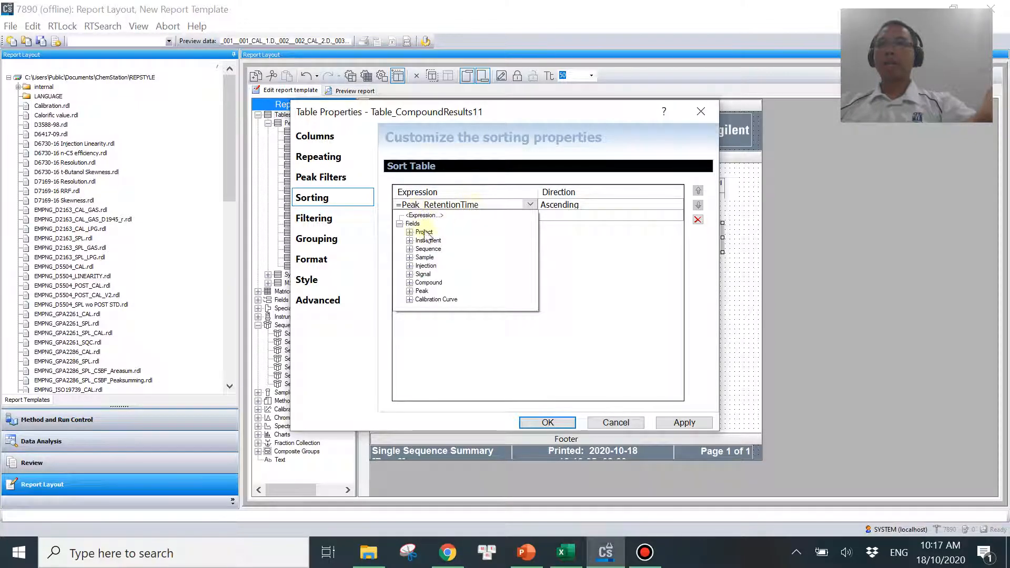
{"action": "left_click", "coordinate": [409, 258]}
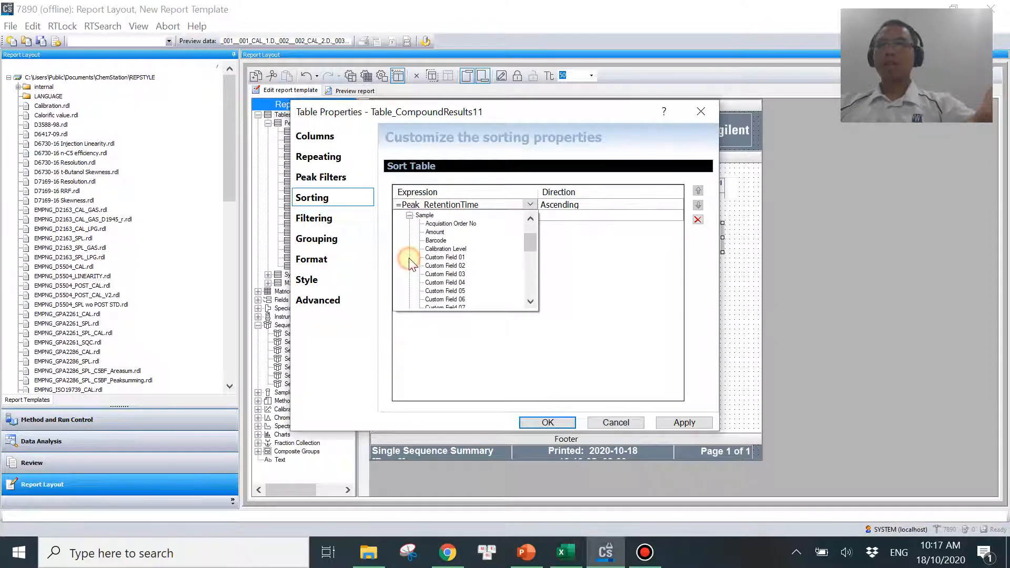
{"action": "left_click", "coordinate": [450, 223]}
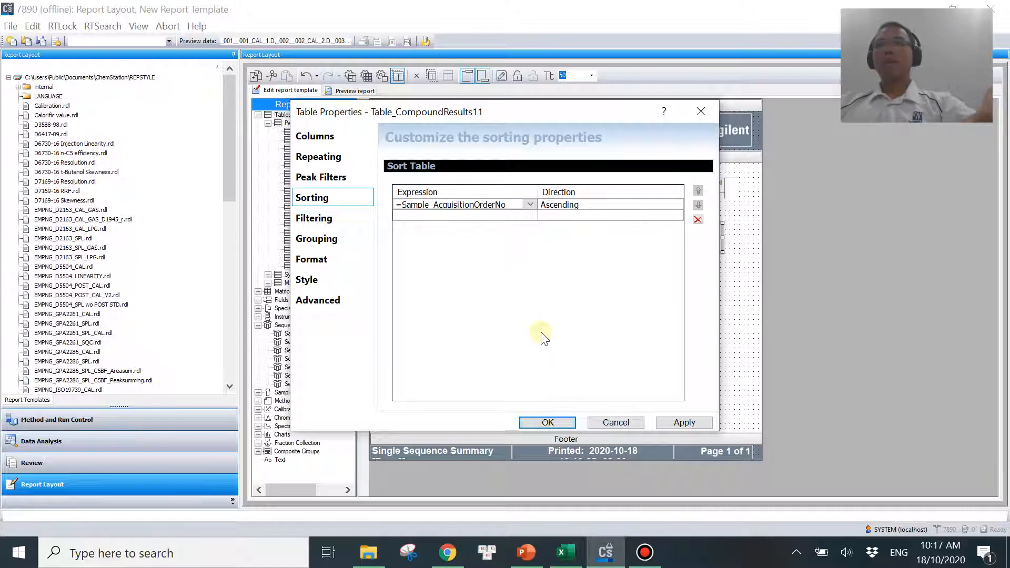
{"action": "left_click", "coordinate": [548, 423]}
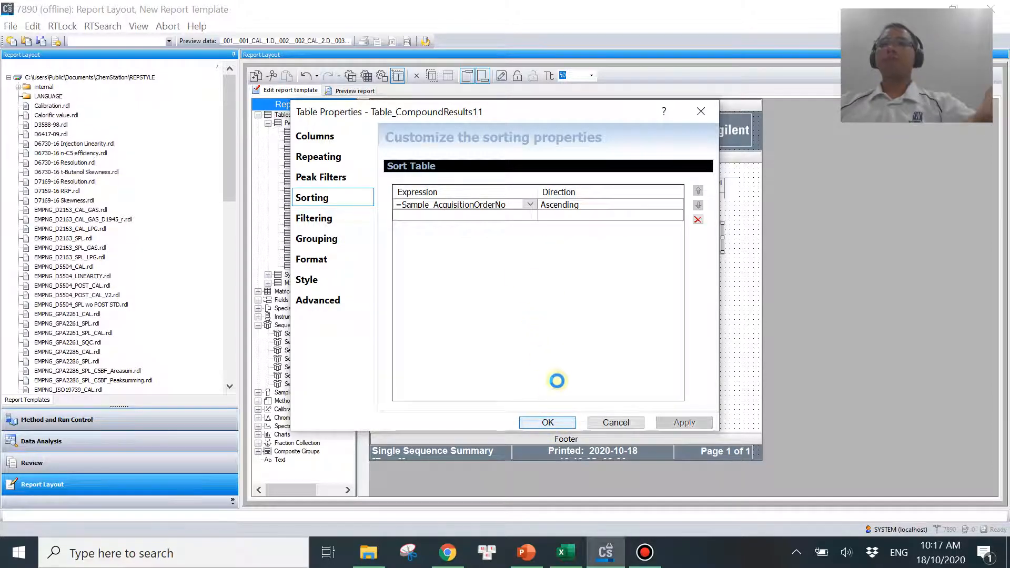
Preview the report and examine how the compound results are ordered across its pages
{"action": "left_click", "coordinate": [350, 93]}
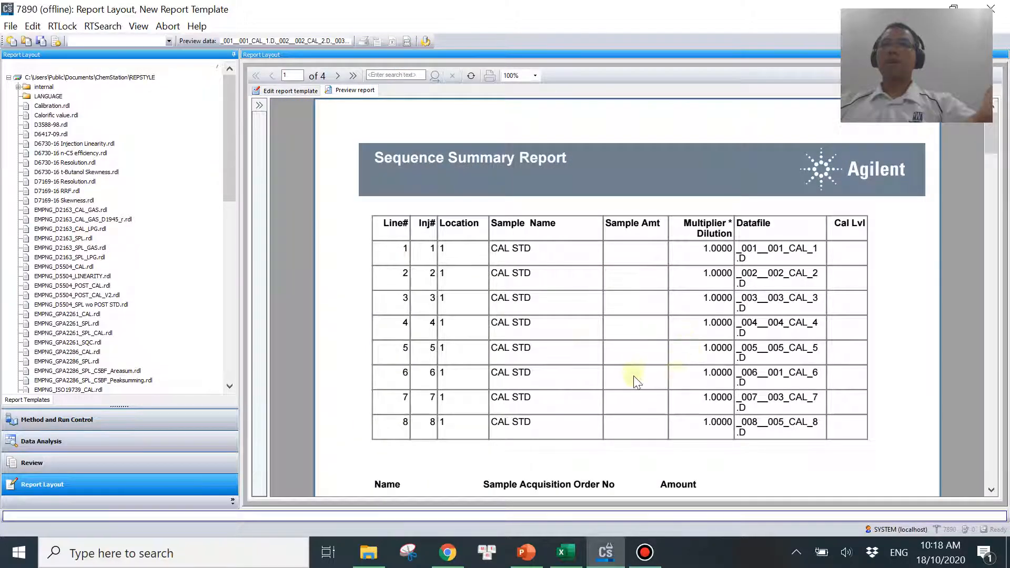
{"action": "scroll", "coordinate": [630, 374], "scroll_direction": "down", "scroll_amount": 5}
{"action": "scroll", "coordinate": [562, 327], "scroll_direction": "down", "scroll_amount": 2}
{"action": "scroll", "coordinate": [562, 327], "scroll_direction": "up", "scroll_amount": 2}
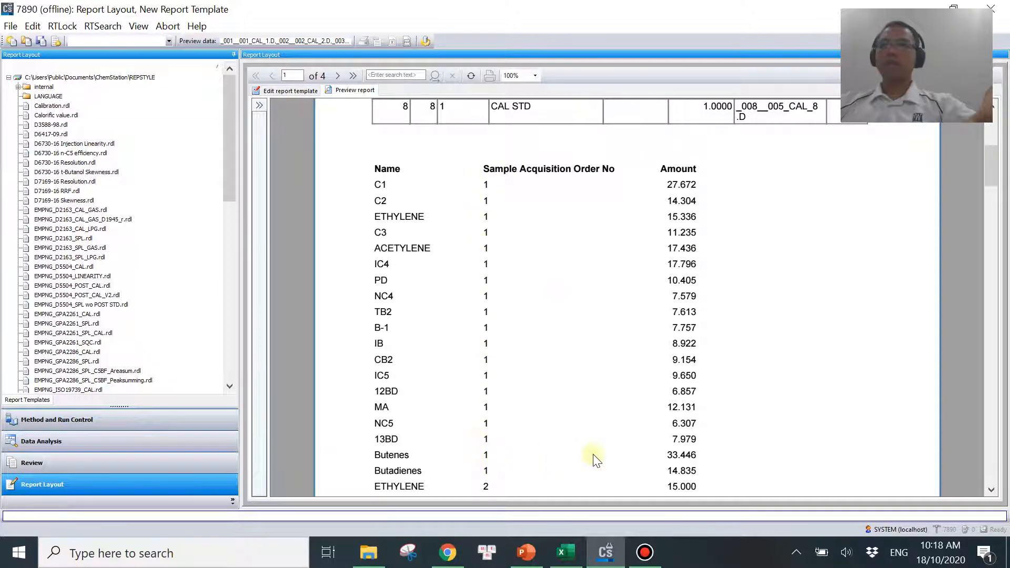
{"action": "scroll", "coordinate": [563, 460], "scroll_direction": "down", "scroll_amount": 6}
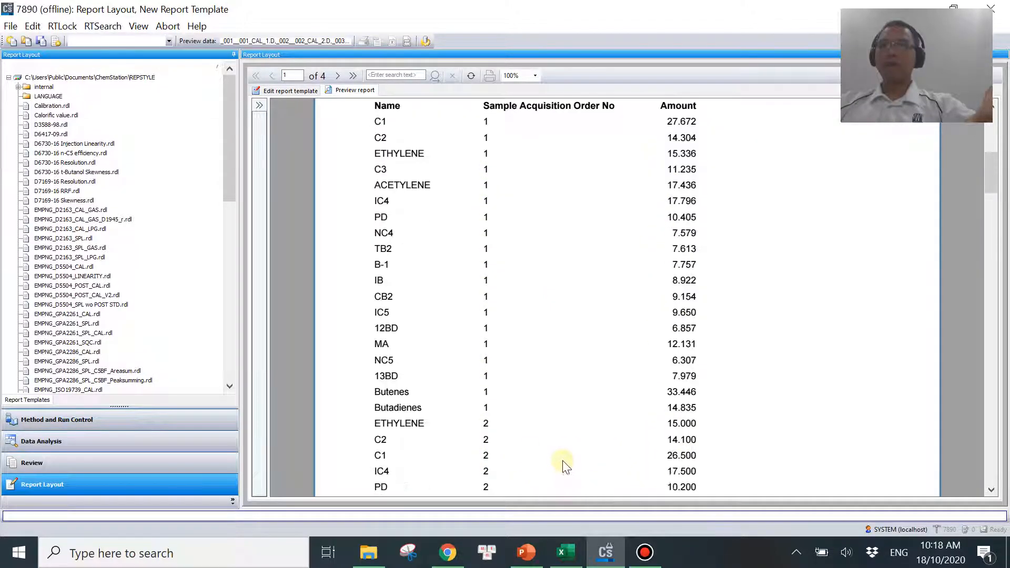
{"action": "scroll", "coordinate": [529, 414], "scroll_direction": "down", "scroll_amount": 5}
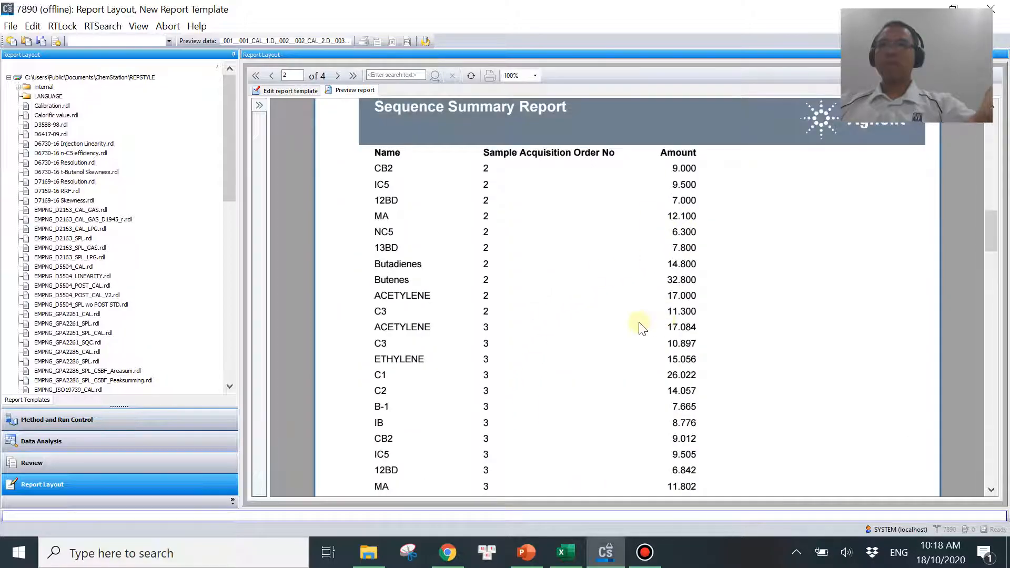
{"action": "scroll", "coordinate": [642, 326], "scroll_direction": "down", "scroll_amount": 7}
{"action": "scroll", "coordinate": [579, 326], "scroll_direction": "up", "scroll_amount": 15}
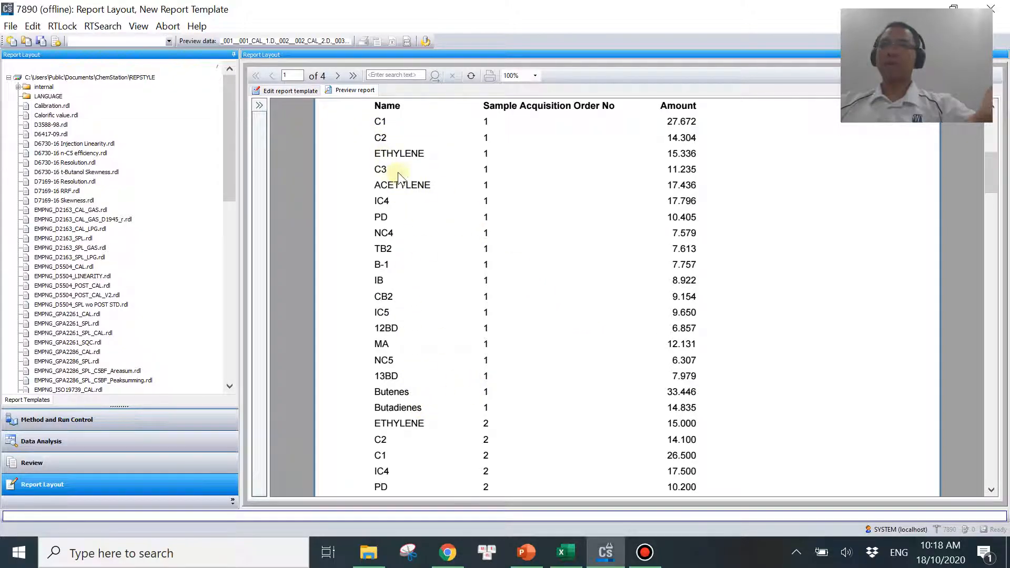
Compare the report's compound table with the run, average and SD layout in Excel's LOD.xlsx, and return to editing the template
{"action": "left_click", "coordinate": [566, 555]}
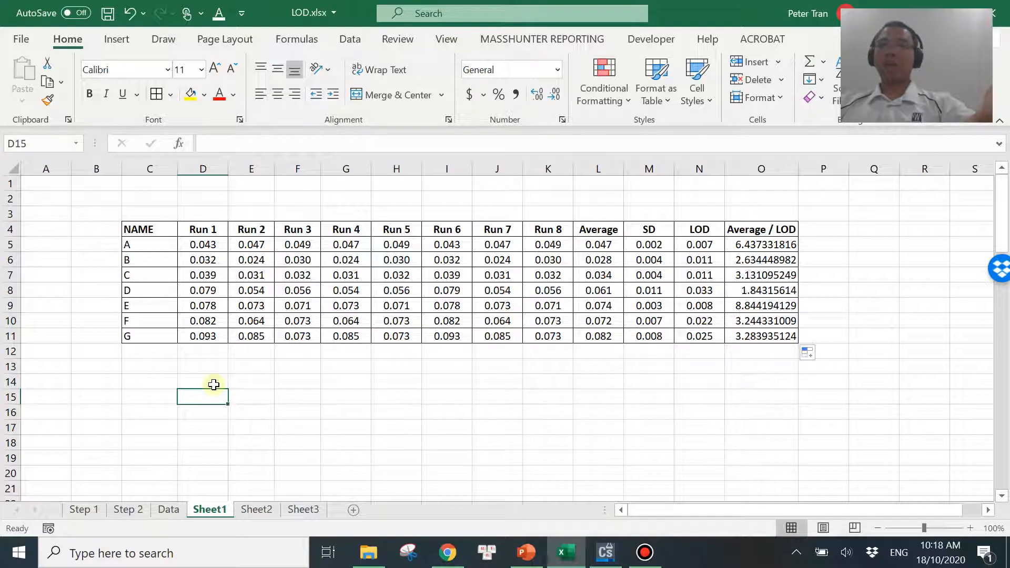
{"action": "left_click", "coordinate": [605, 552]}
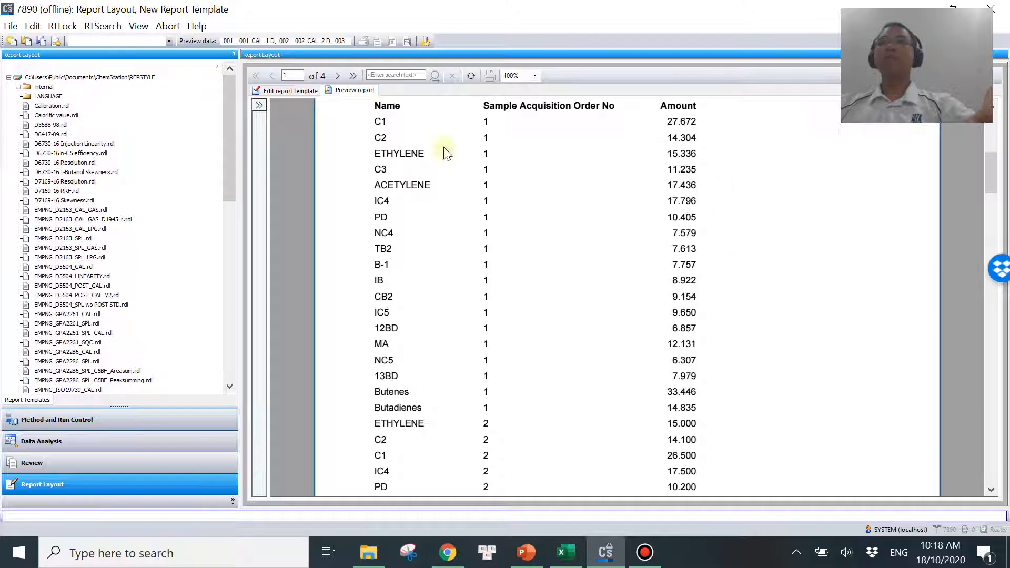
{"action": "left_click", "coordinate": [283, 91]}
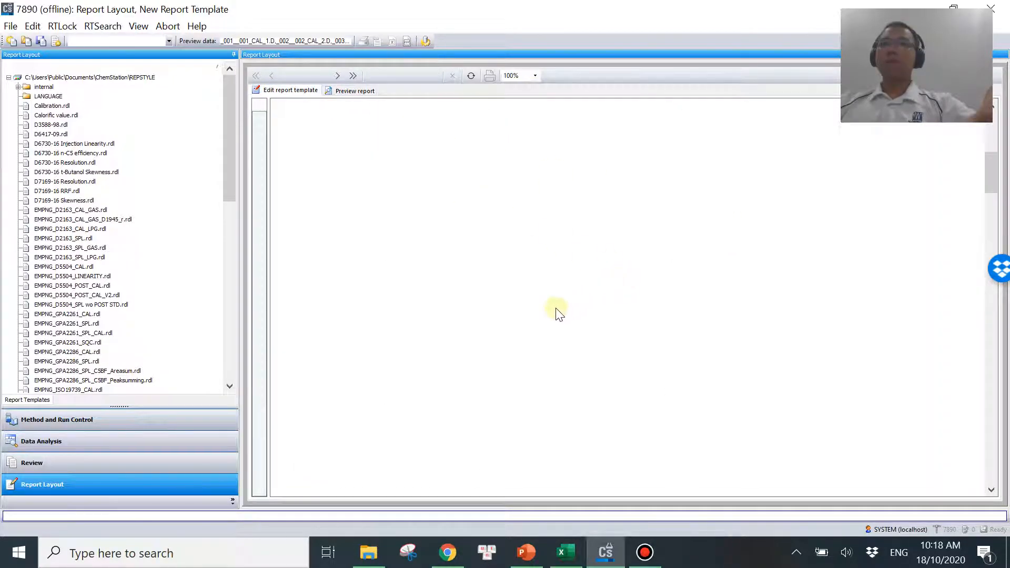
{"action": "left_click", "coordinate": [518, 299]}
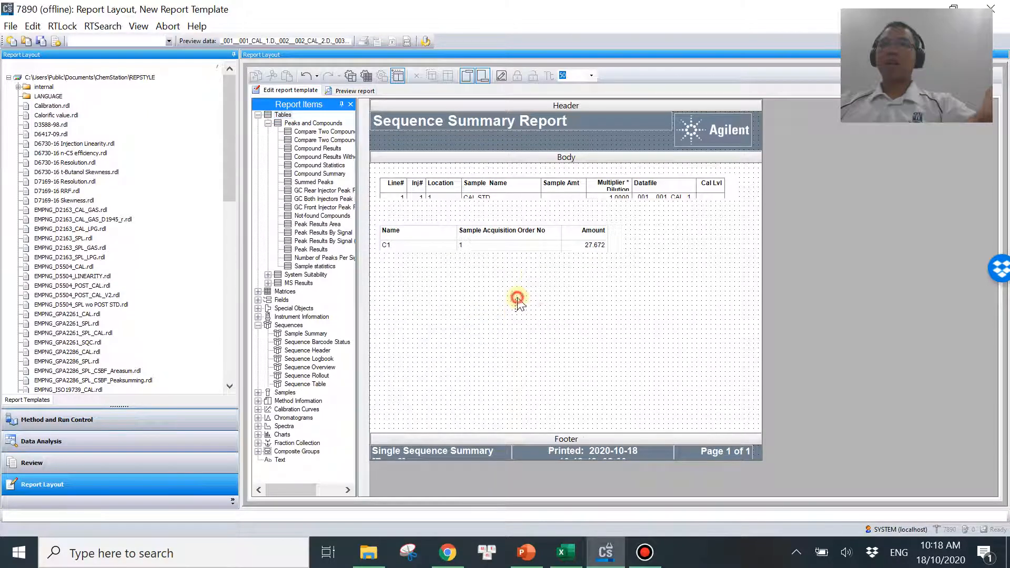
{"action": "left_click", "coordinate": [566, 552]}
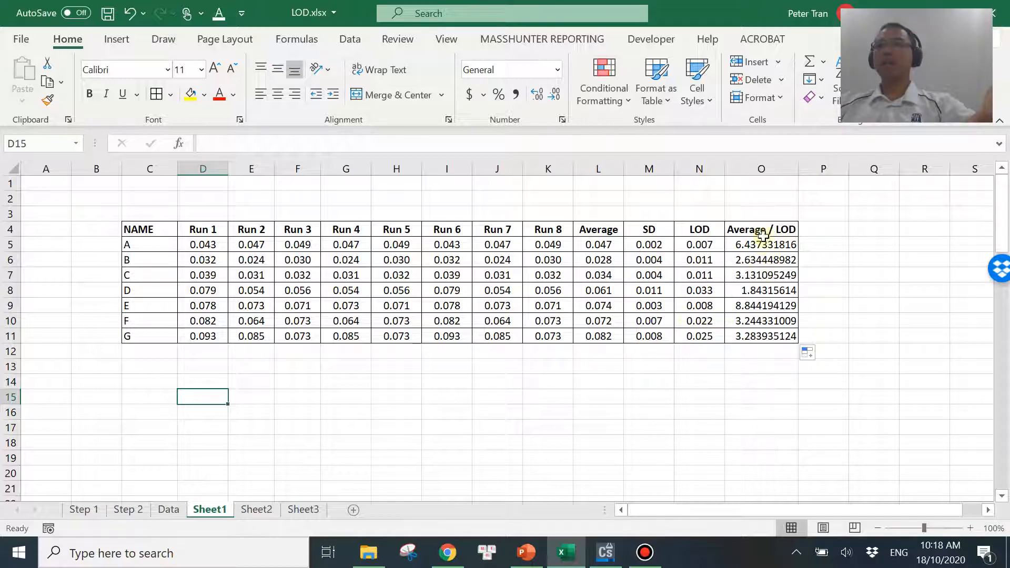
{"action": "left_click", "coordinate": [567, 553]}
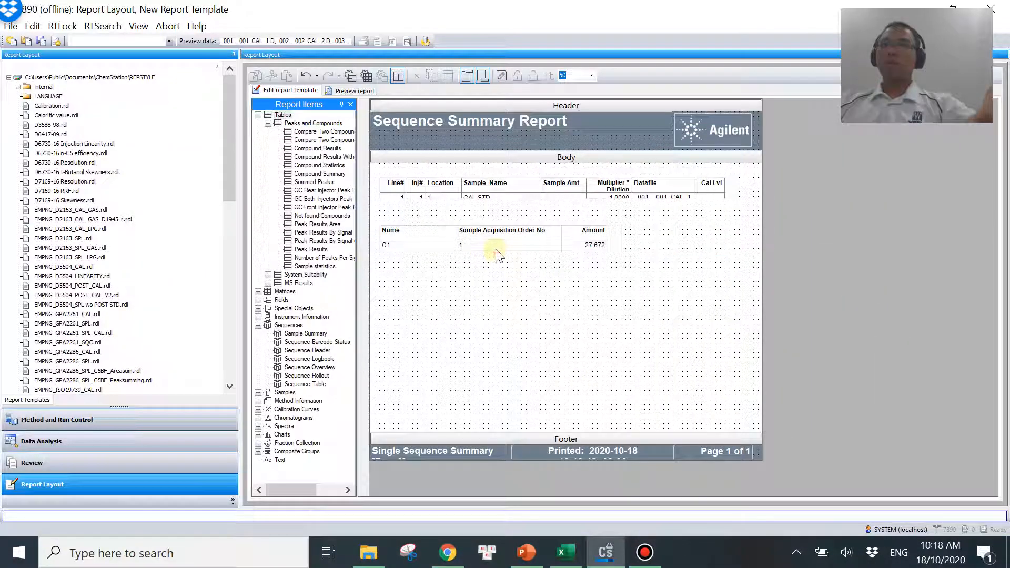
Enable the Average and Standard Deviation summary calculations for the Amount column of the compound results table
{"action": "left_click", "coordinate": [500, 254]}
{"action": "right_click", "coordinate": [500, 253]}
{"action": "left_click", "coordinate": [532, 448]}
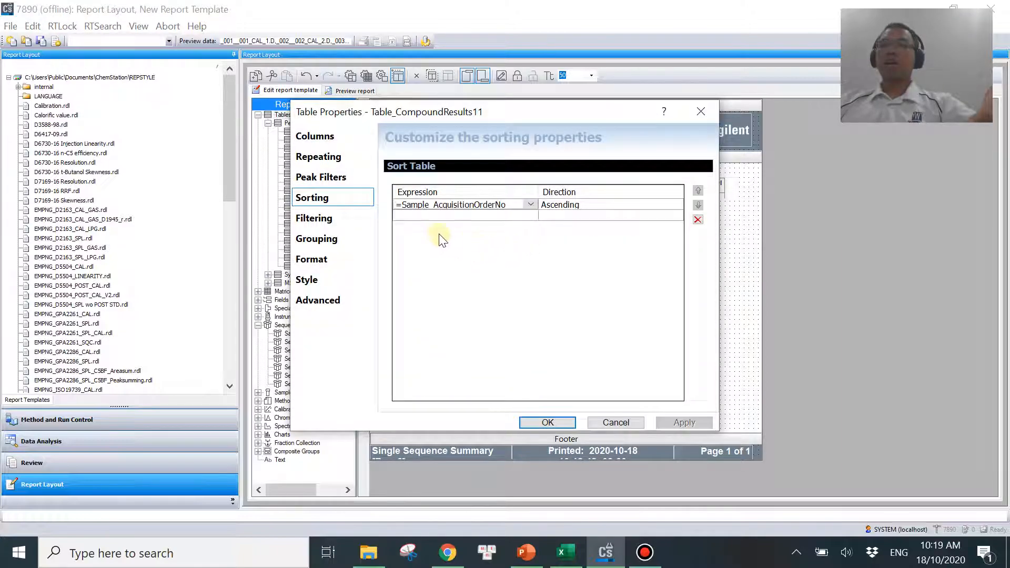
{"action": "left_click", "coordinate": [318, 138]}
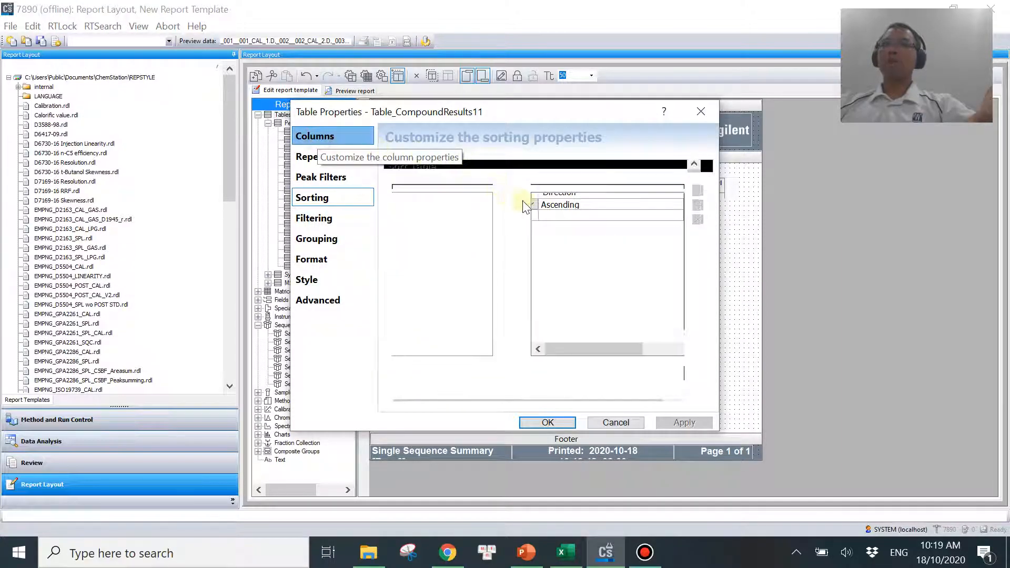
{"action": "left_click", "coordinate": [604, 358]}
{"action": "left_click_drag", "start_coordinate": [604, 358], "coordinate": [647, 358]}
{"action": "left_click", "coordinate": [667, 210]}
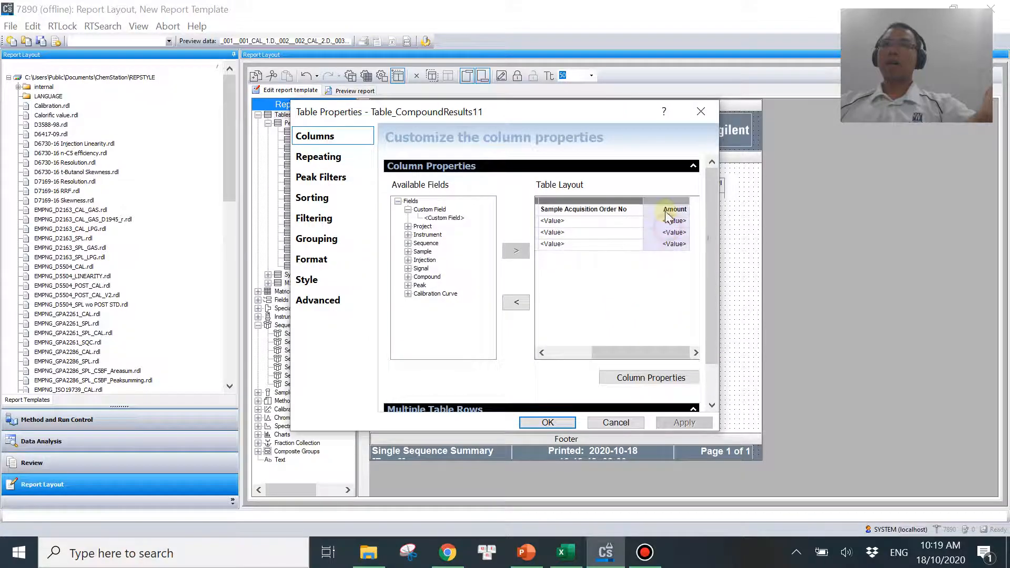
{"action": "left_click", "coordinate": [667, 379]}
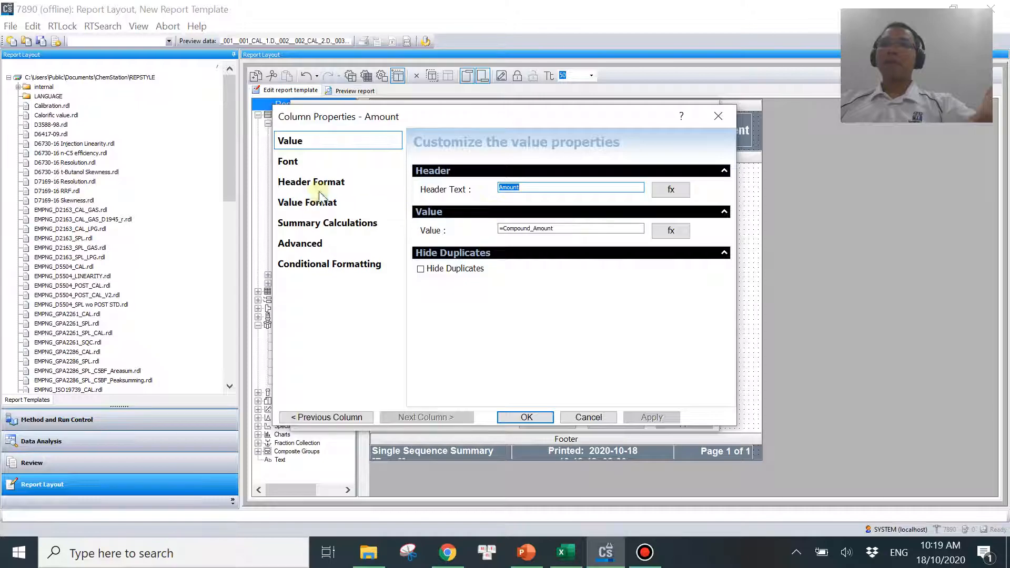
{"action": "left_click", "coordinate": [316, 226]}
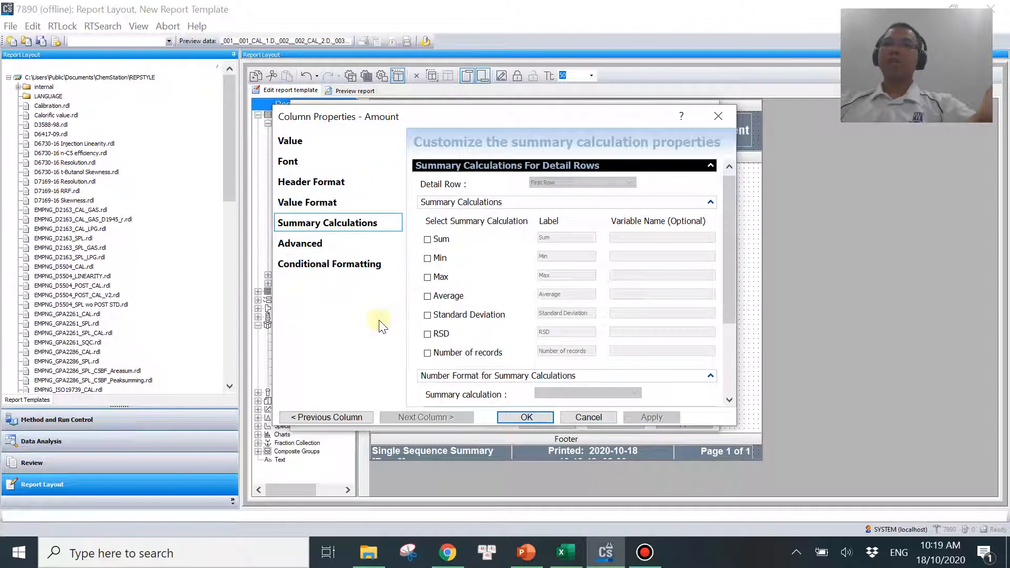
{"action": "left_click", "coordinate": [436, 298]}
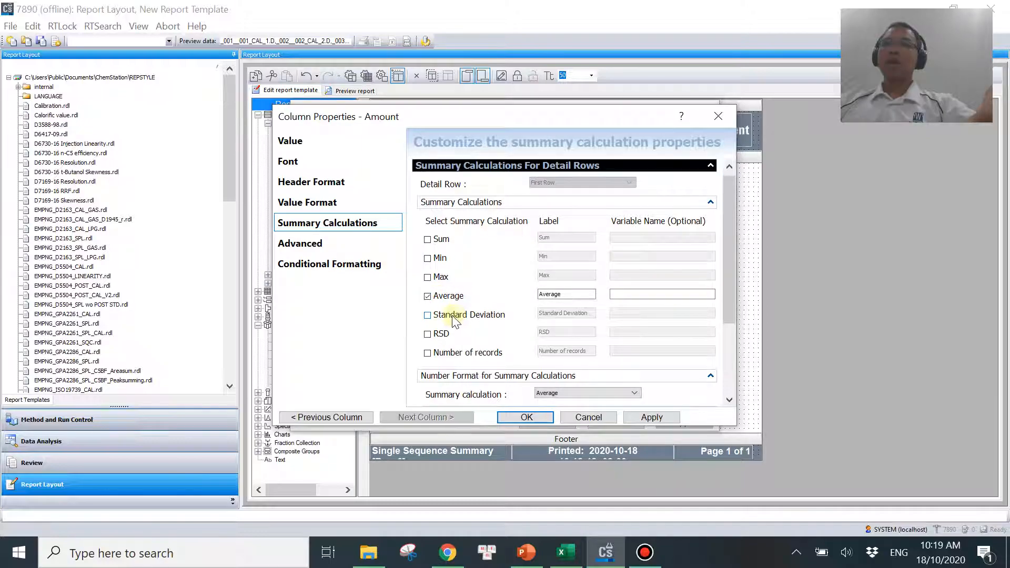
{"action": "left_click", "coordinate": [441, 315]}
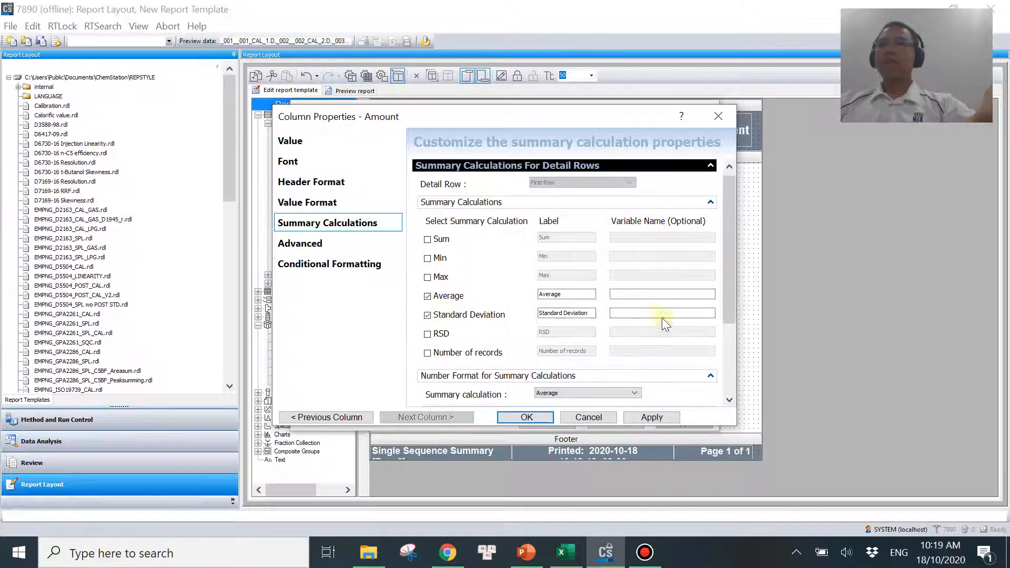
Name the summary variables ave for Average and std for Standard Deviation, and apply the column and table properties
{"action": "left_click", "coordinate": [640, 293]}
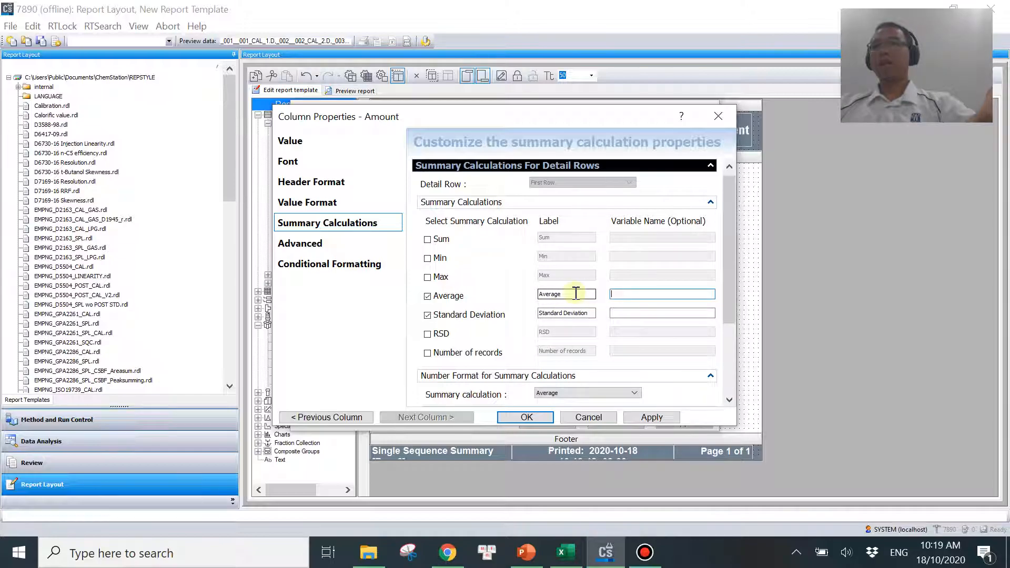
{"action": "type", "text": "ave"}
{"action": "left_click", "coordinate": [627, 315]}
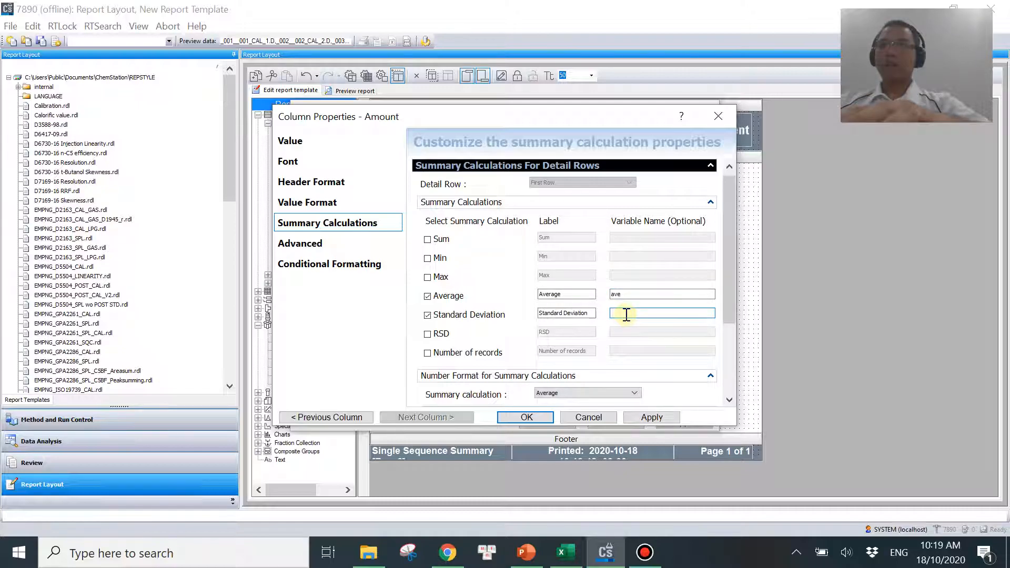
{"action": "type", "text": "std"}
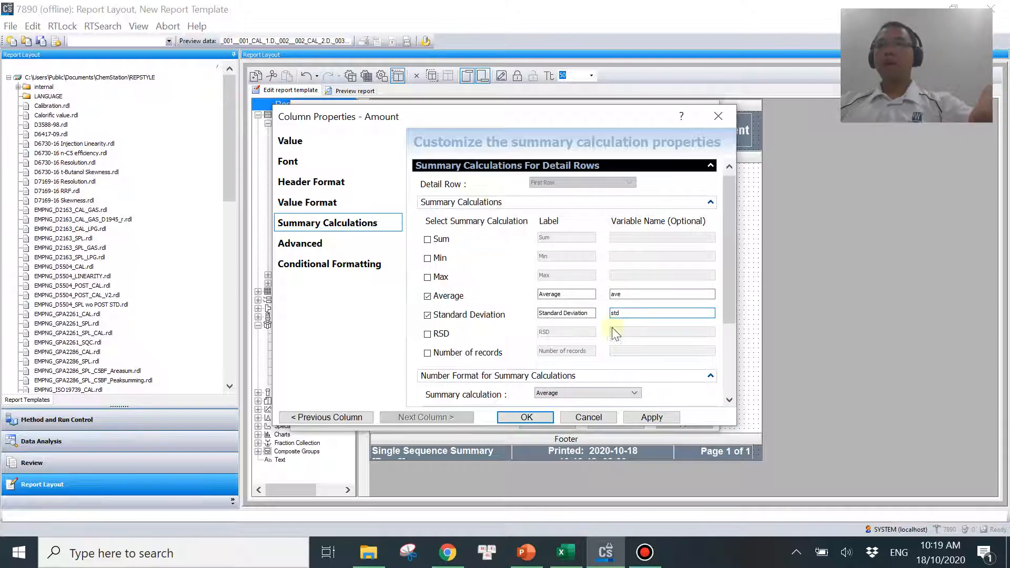
{"action": "left_click", "coordinate": [527, 417]}
{"action": "left_click", "coordinate": [548, 422]}
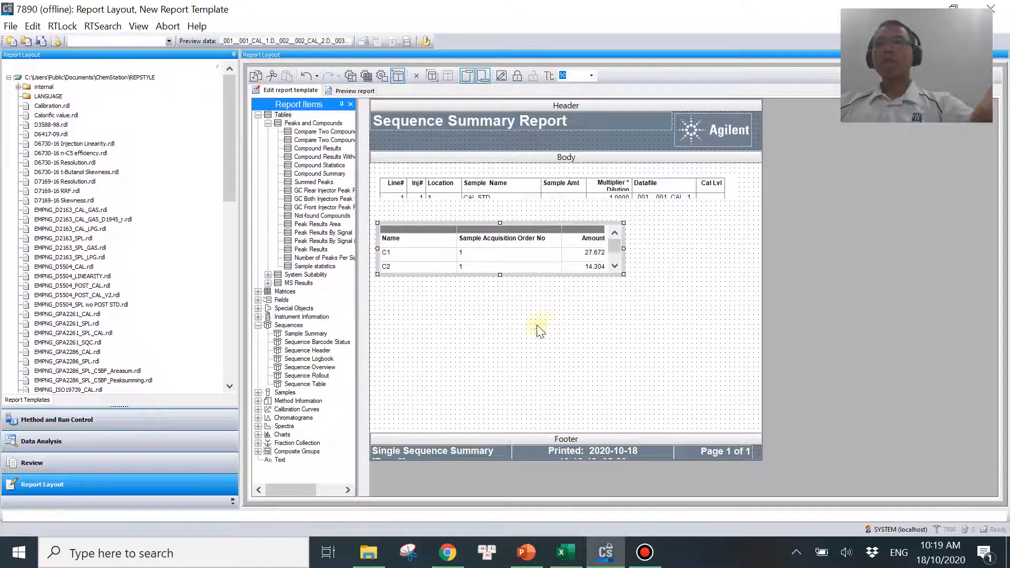
Preview the report, examine the Average and Standard Deviation rows closing the compound table, and return to editing the template
{"action": "left_click", "coordinate": [350, 91]}
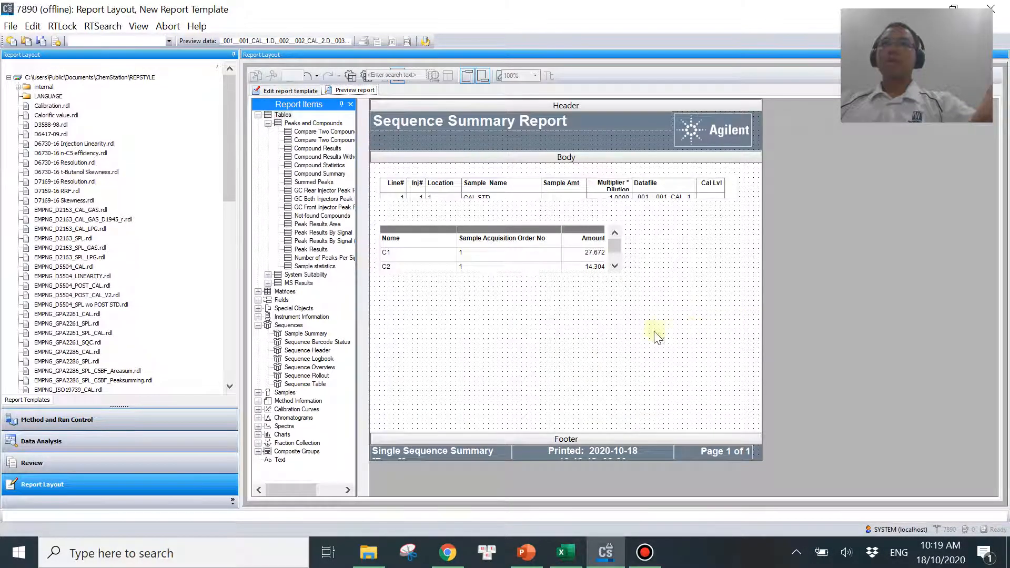
{"action": "scroll", "coordinate": [679, 392], "scroll_direction": "down", "scroll_amount": 5}
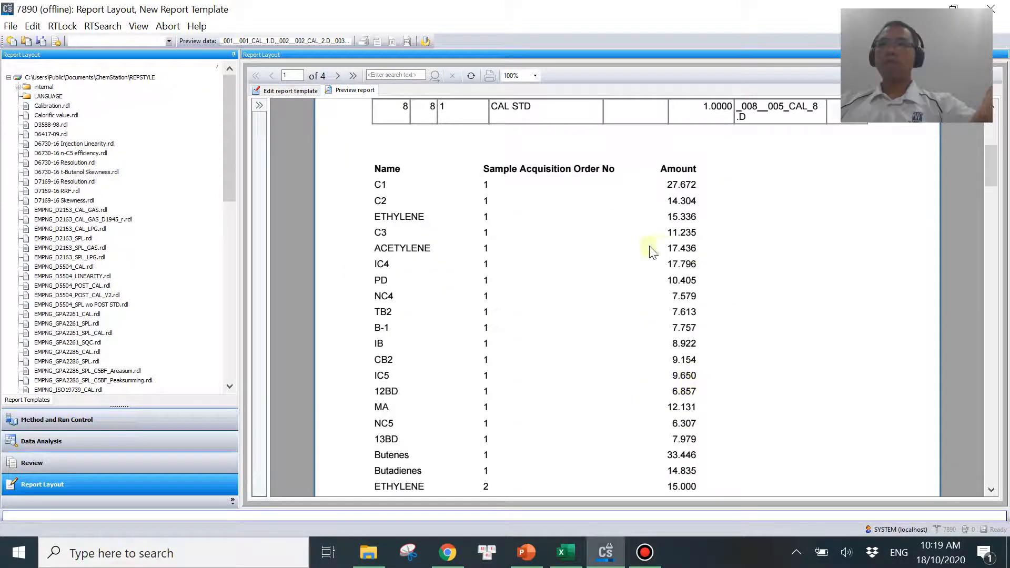
{"action": "scroll", "coordinate": [621, 326], "scroll_direction": "down", "scroll_amount": 20}
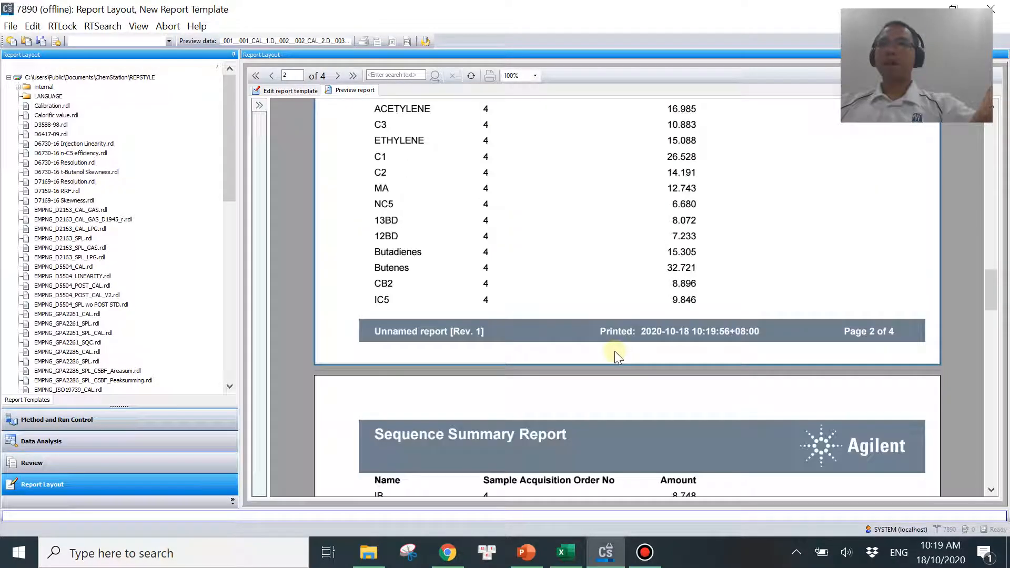
{"action": "scroll", "coordinate": [616, 352], "scroll_direction": "down", "scroll_amount": 20}
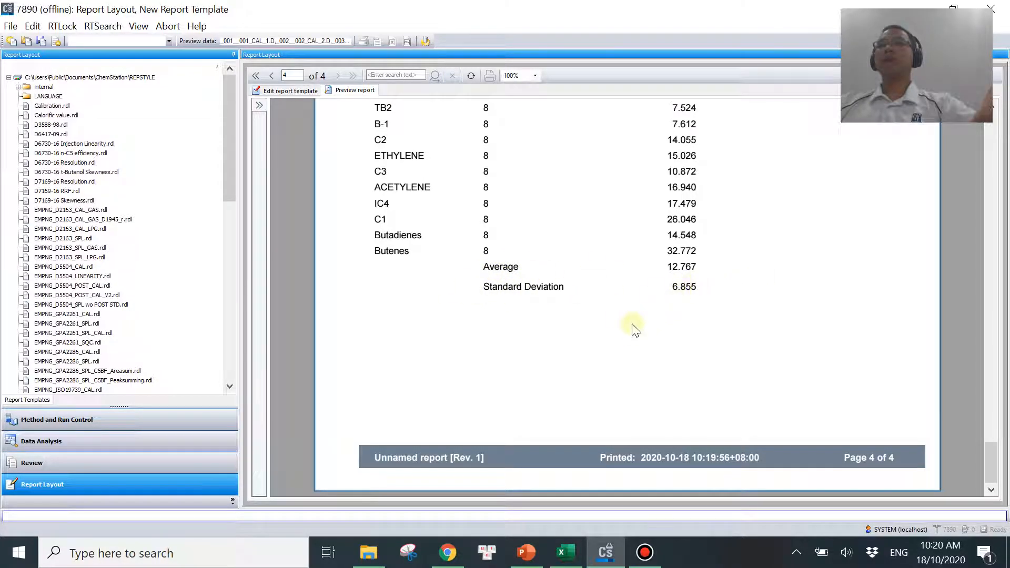
{"action": "scroll", "coordinate": [579, 345], "scroll_direction": "up", "scroll_amount": 2}
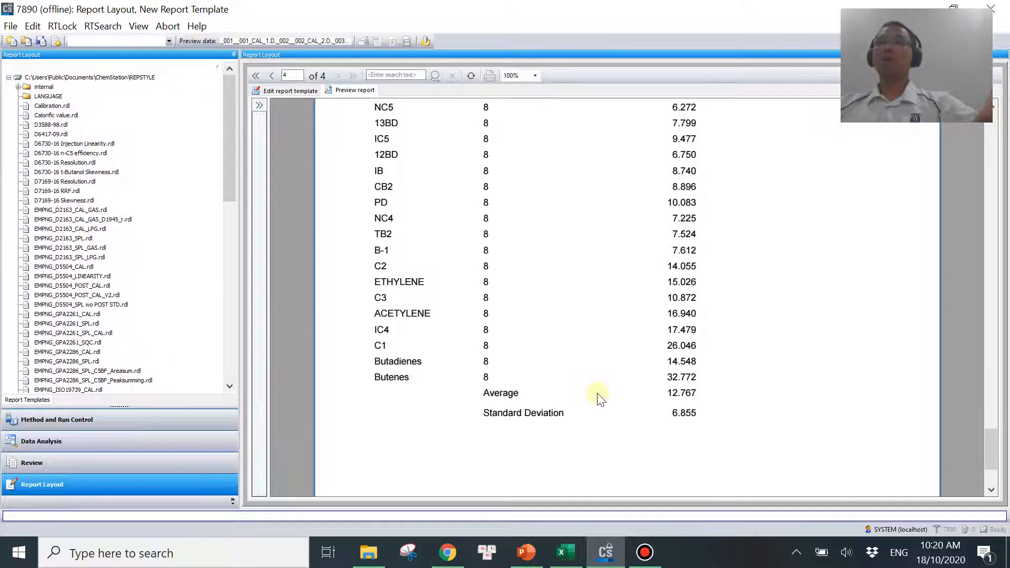
{"action": "scroll", "coordinate": [598, 394], "scroll_direction": "up", "scroll_amount": 15}
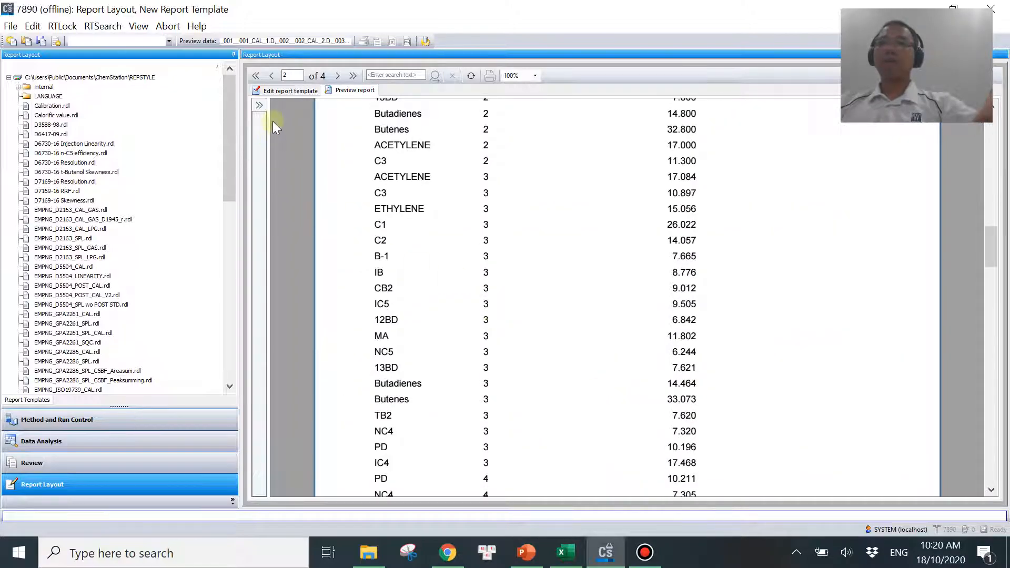
{"action": "left_click", "coordinate": [289, 91]}
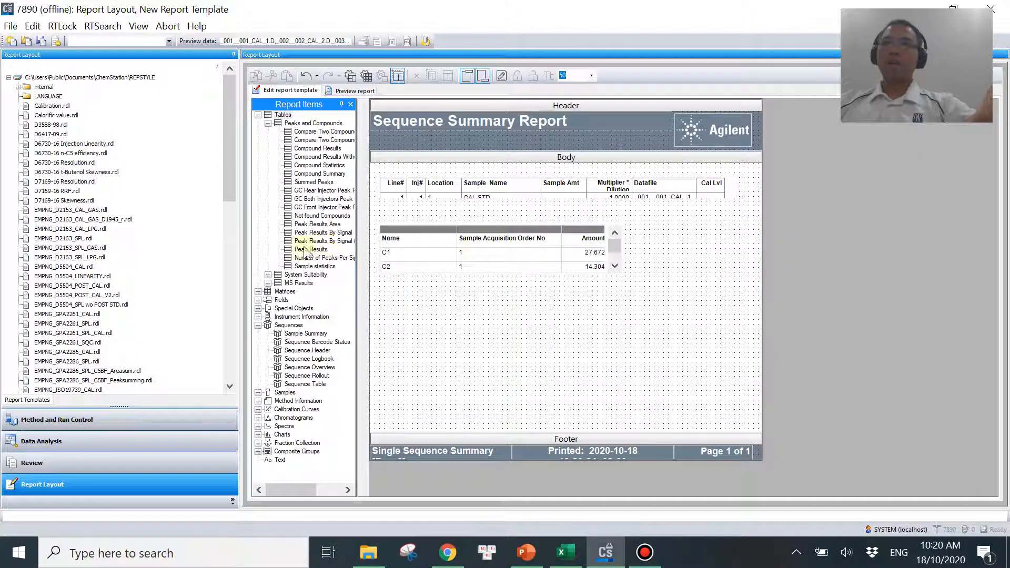
Add two Project Name fields to the report body, one under the other, below the compound results table
{"action": "left_click", "coordinate": [258, 115]}
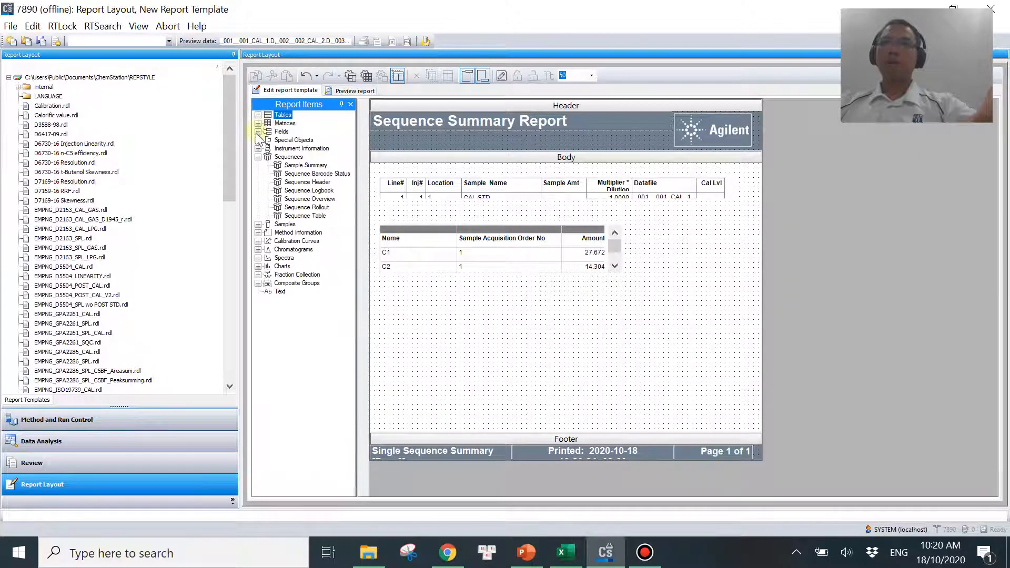
{"action": "left_click", "coordinate": [258, 157]}
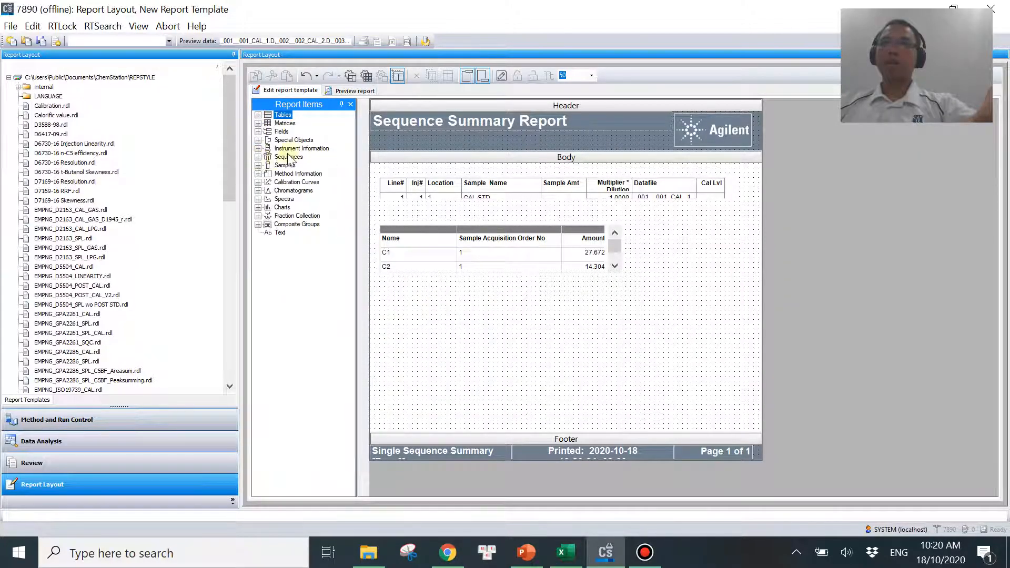
{"action": "left_click", "coordinate": [258, 131]}
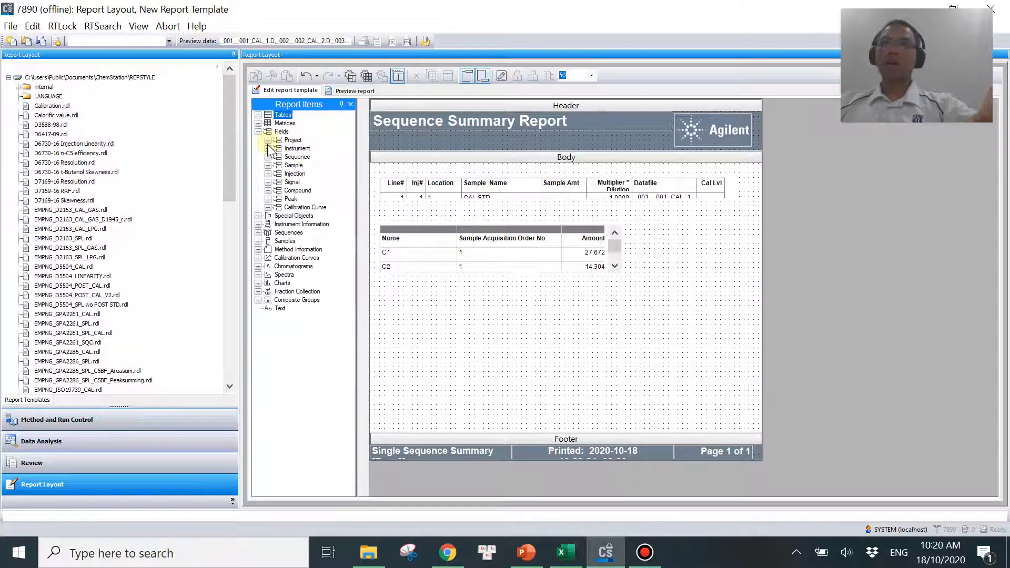
{"action": "left_click", "coordinate": [268, 140]}
{"action": "left_click_drag", "start_coordinate": [301, 149], "coordinate": [439, 298]}
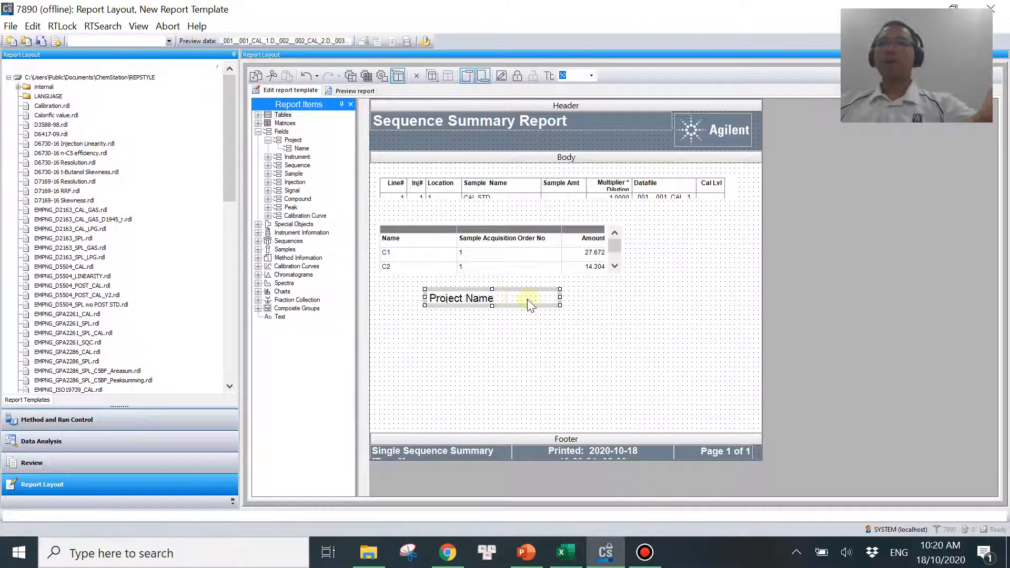
{"action": "left_click", "coordinate": [301, 150]}
{"action": "left_click_drag", "start_coordinate": [301, 150], "coordinate": [439, 321]}
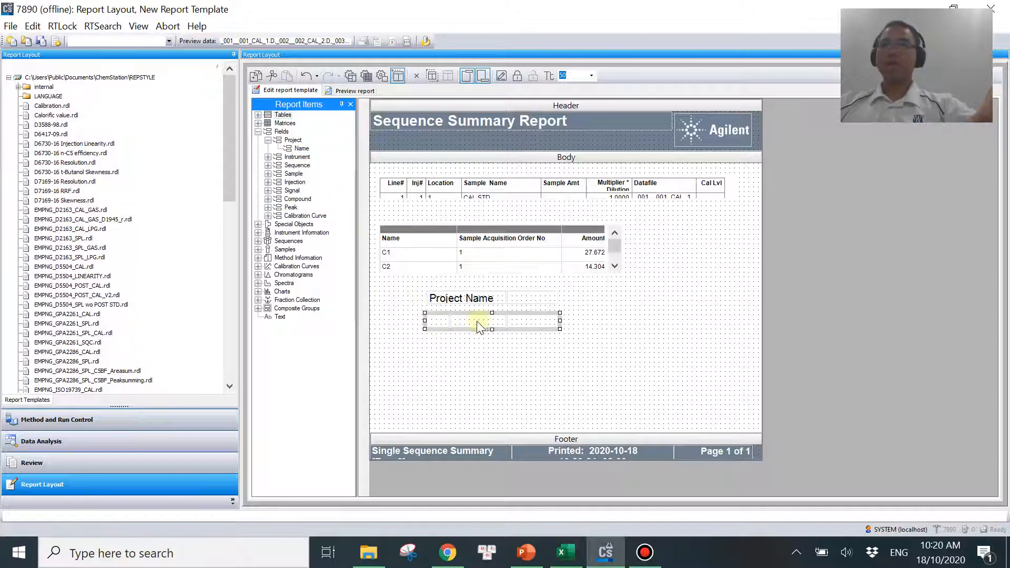
Set the upper Project Name field's label to the expression ="LOD of " & compound_name & " is"
{"action": "left_click", "coordinate": [536, 300]}
{"action": "right_click", "coordinate": [529, 298]}
{"action": "left_click", "coordinate": [579, 442]}
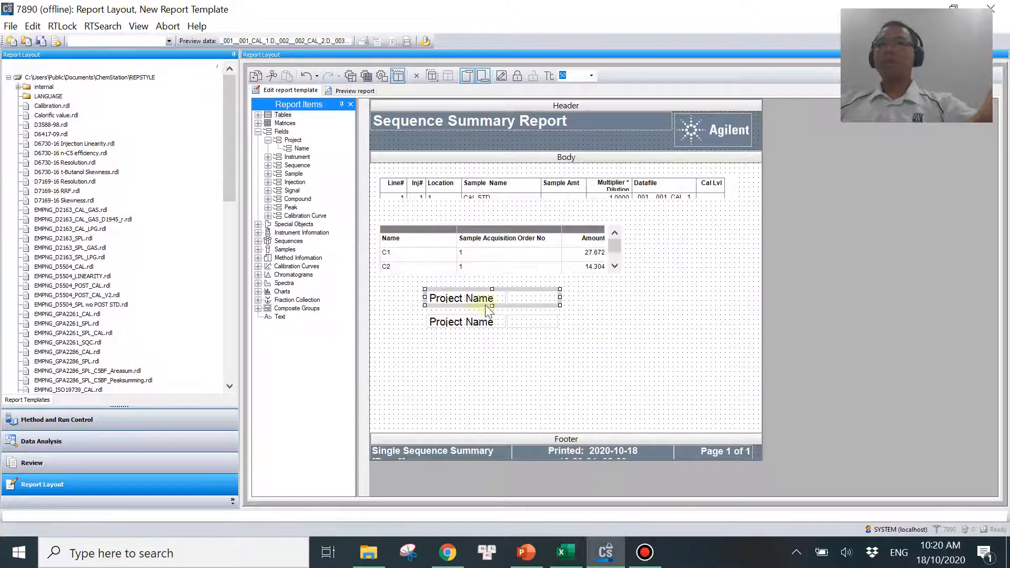
{"action": "double_click", "coordinate": [531, 300]}
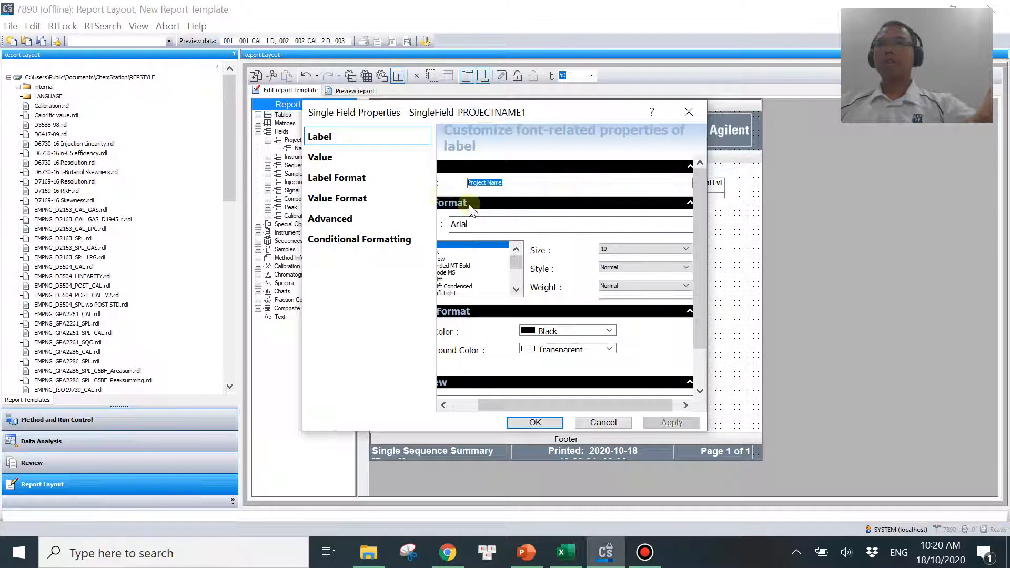
{"action": "type", "text": "="}
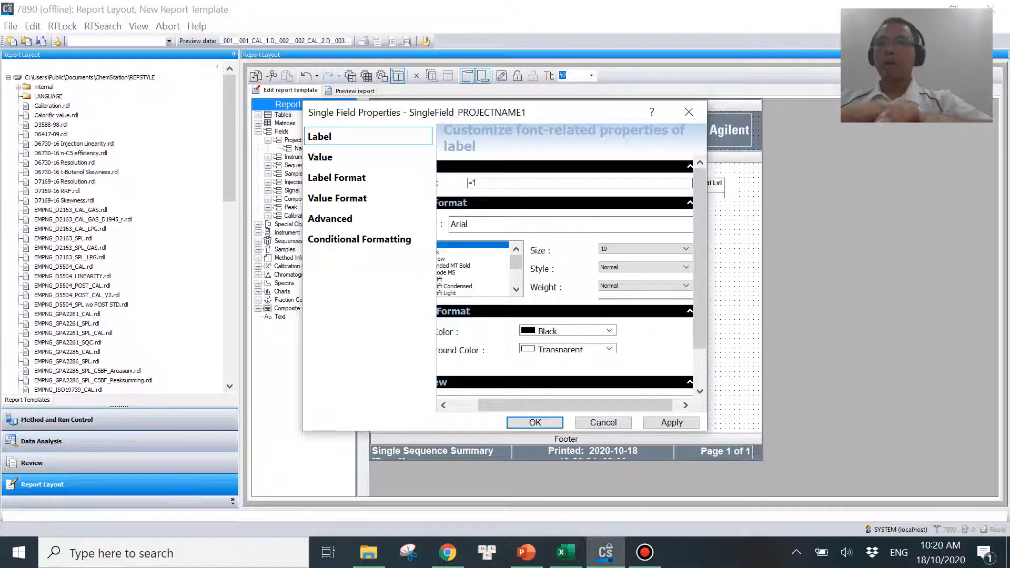
{"action": "type", "text": "'LOD"}
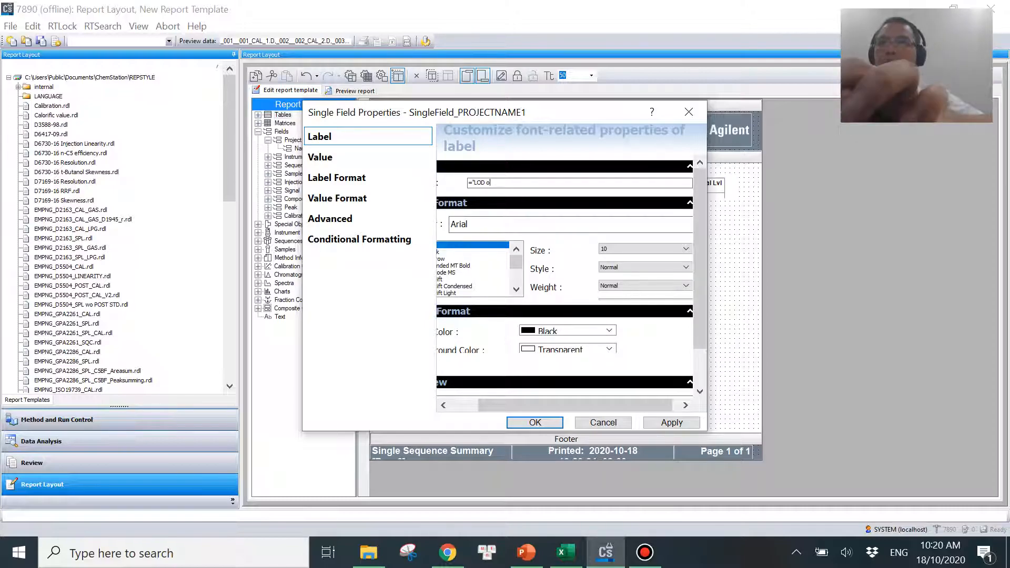
{"action": "type", "text": " of ' & compound_name"}
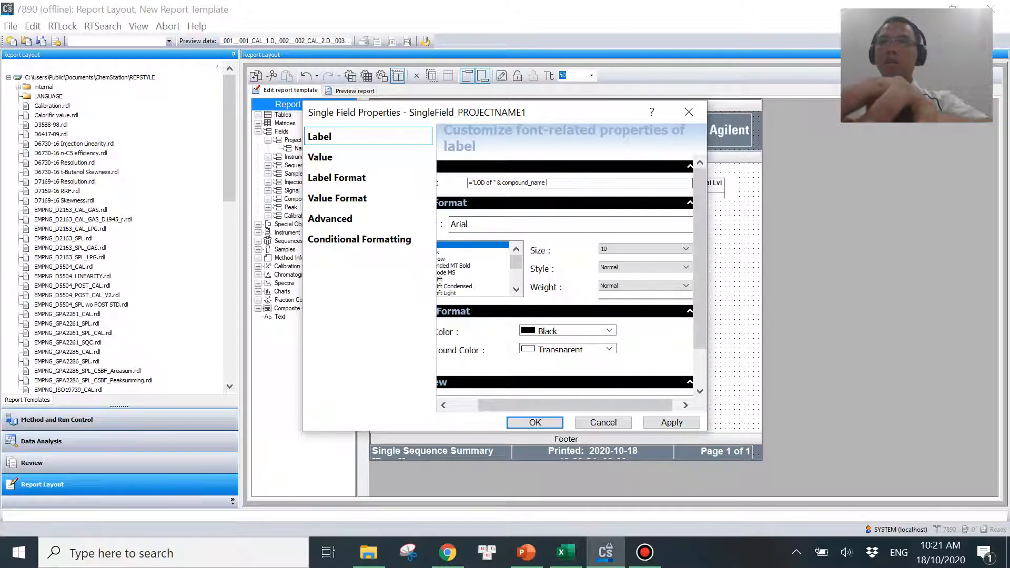
{"action": "type", "text": "& \""}
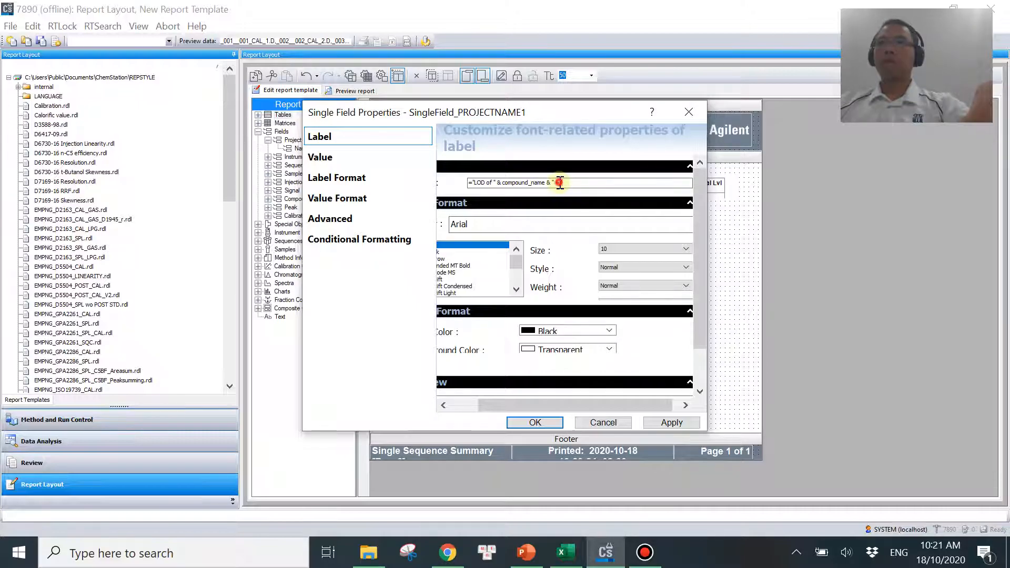
{"action": "type", "text": "is"}
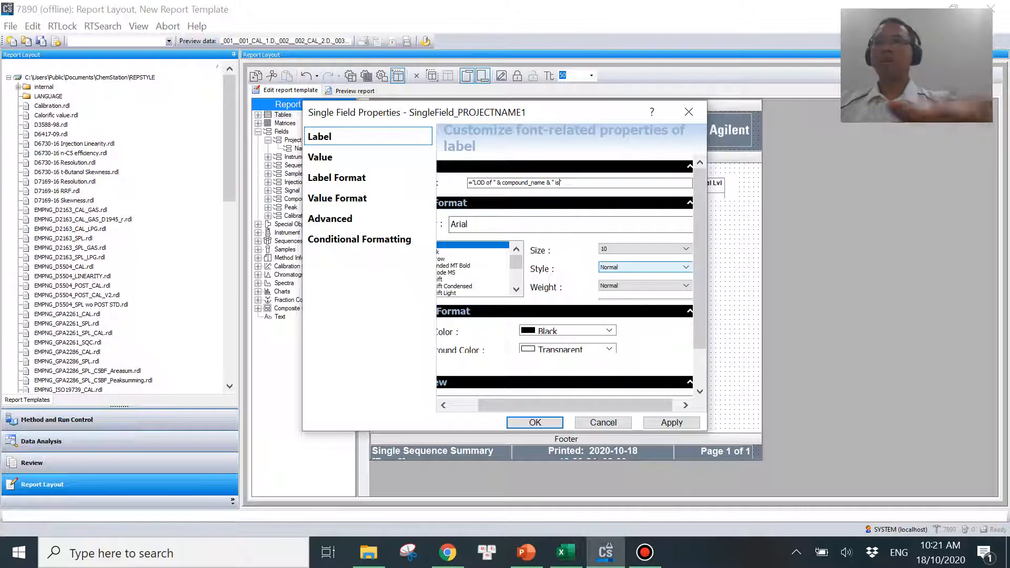
Replace the upper field's value expression with =3*std, using the std summary variable
{"action": "left_click", "coordinate": [411, 157]}
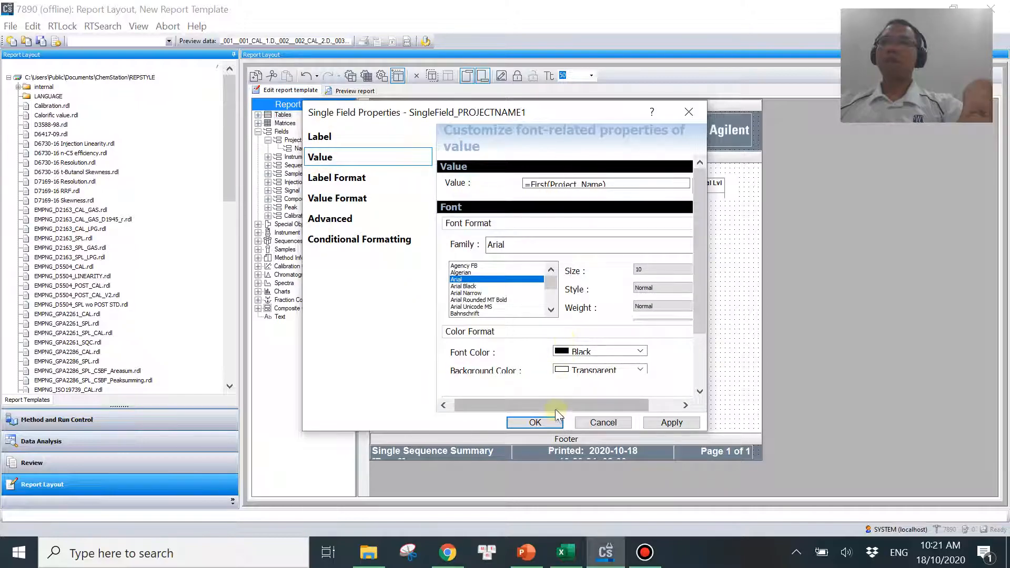
{"action": "left_click_drag", "start_coordinate": [556, 406], "coordinate": [628, 404]}
{"action": "left_click", "coordinate": [671, 185]}
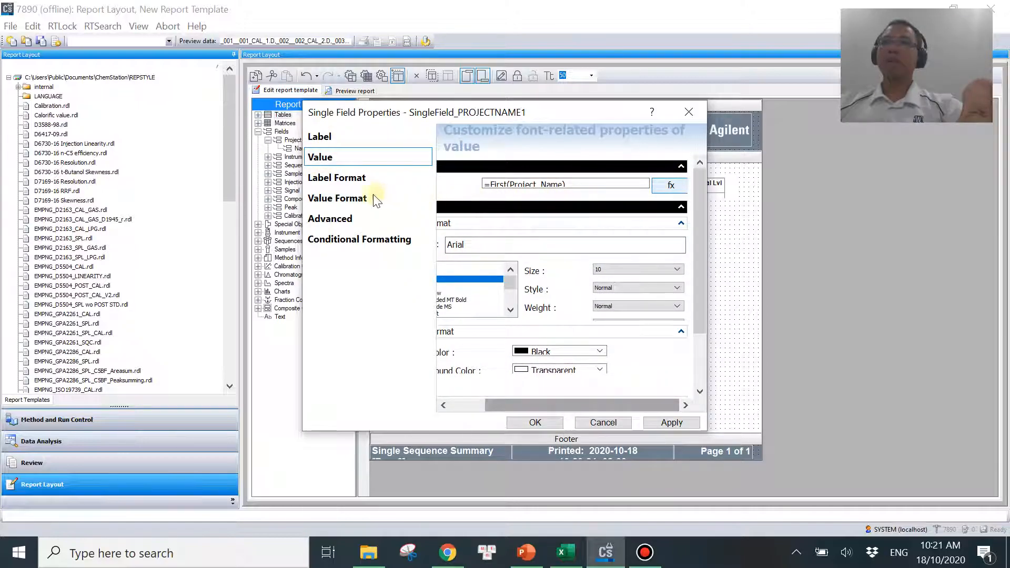
{"action": "left_click_drag", "start_coordinate": [358, 179], "coordinate": [505, 185]}
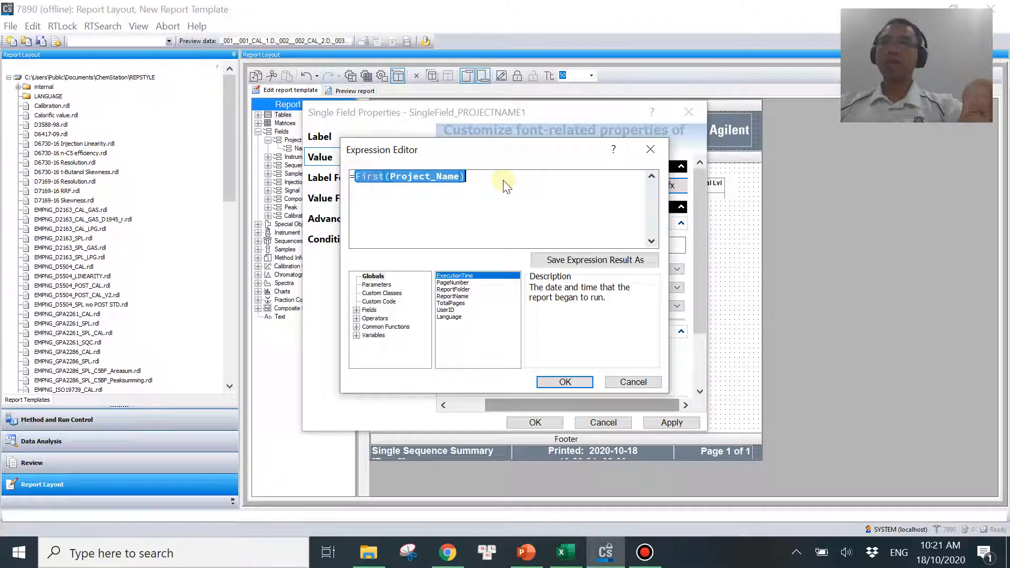
{"action": "key", "text": "Delete"}
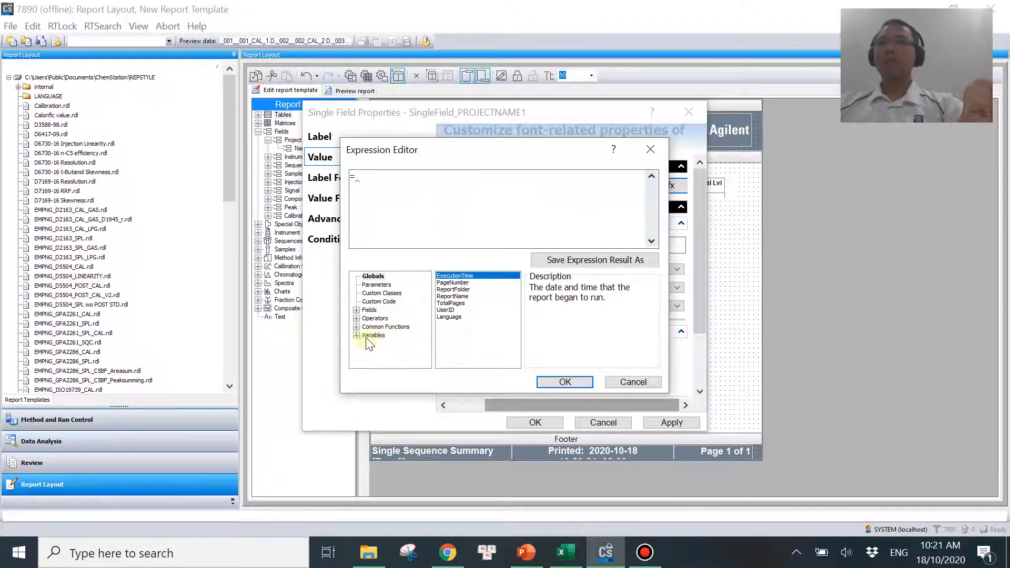
{"action": "left_click", "coordinate": [357, 335]}
{"action": "left_click", "coordinate": [384, 343]}
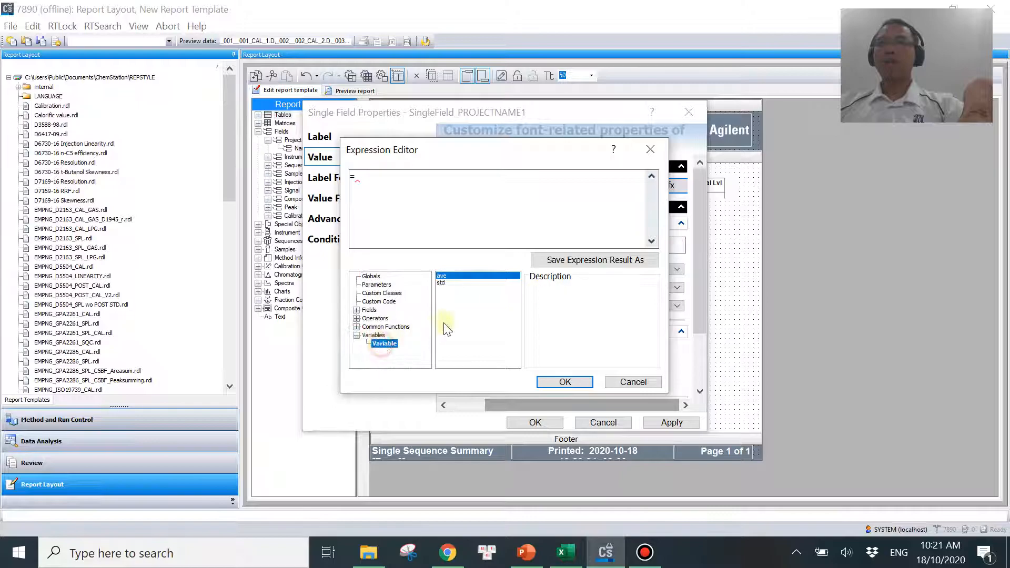
{"action": "left_click", "coordinate": [443, 284]}
{"action": "left_click", "coordinate": [379, 185]}
{"action": "type", "text": "3*"}
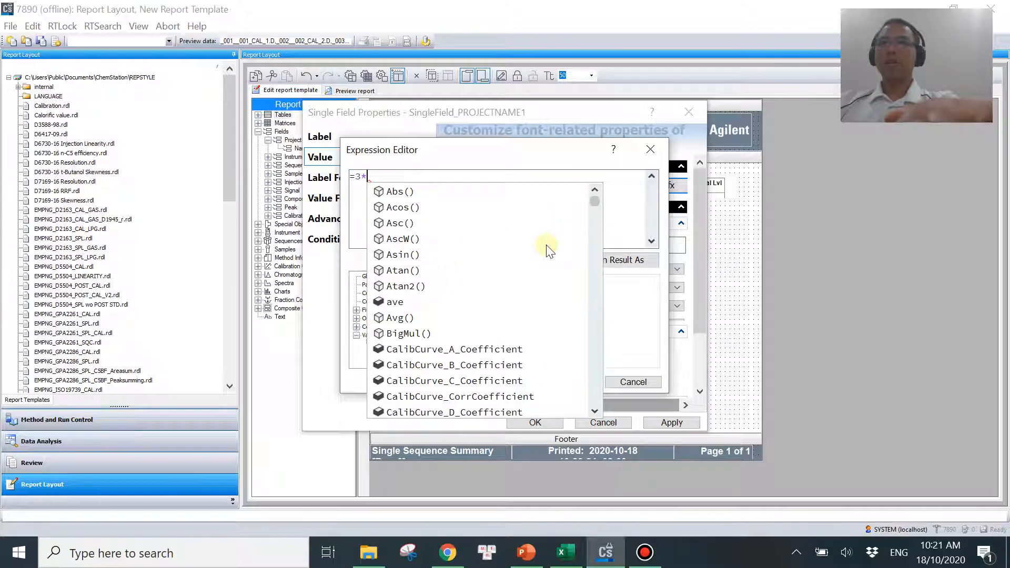
{"action": "key", "text": "Escape"}
{"action": "double_click", "coordinate": [453, 284]}
{"action": "left_click", "coordinate": [564, 382]}
Format the LOD field's value as a Number in 1234.00 style rounded to 3 decimal places, and apply the field properties
{"action": "left_click", "coordinate": [327, 199]}
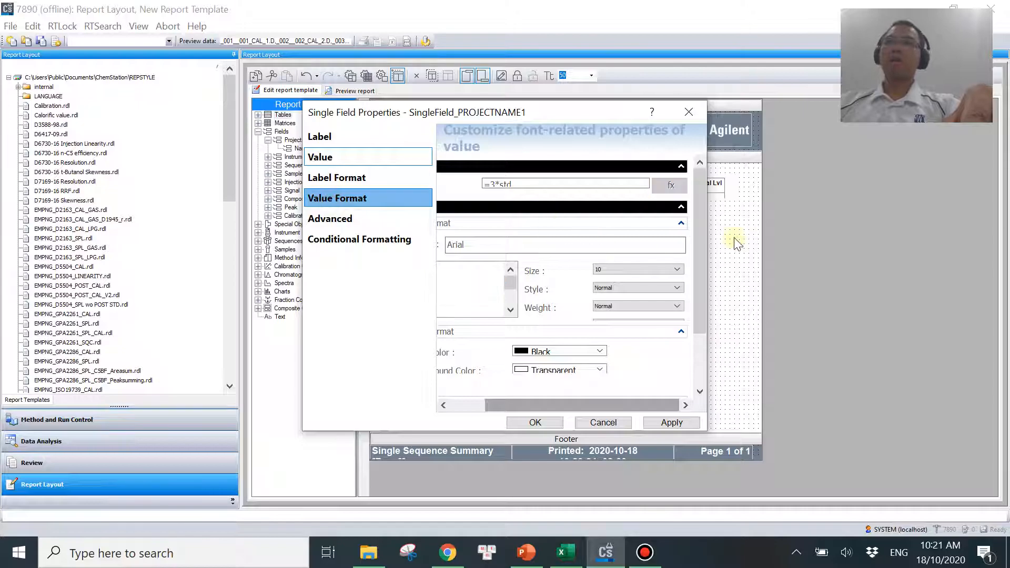
{"action": "left_click_drag", "start_coordinate": [704, 223], "coordinate": [701, 309]}
{"action": "left_click", "coordinate": [583, 290]}
{"action": "left_click", "coordinate": [603, 315]}
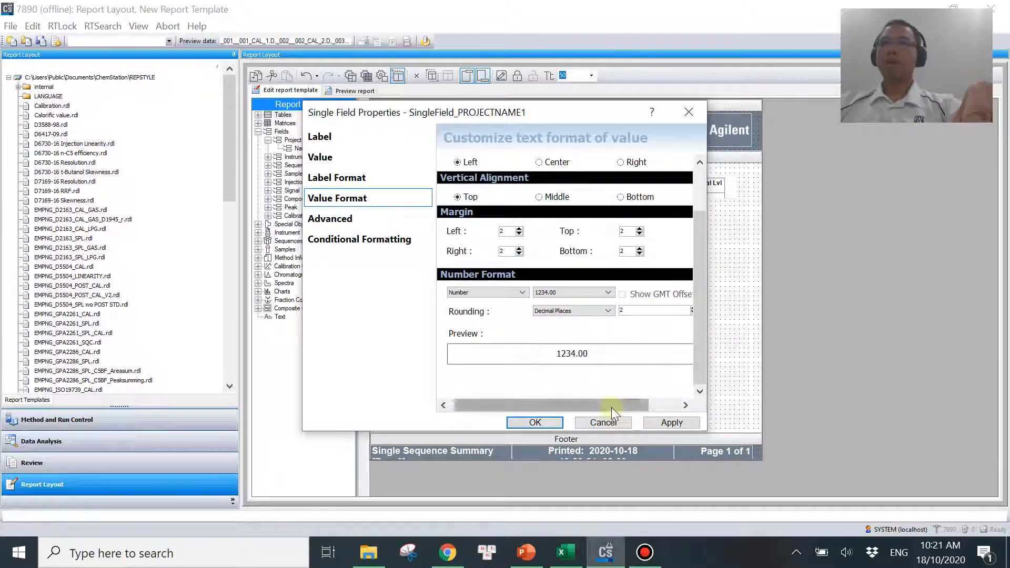
{"action": "left_click_drag", "start_coordinate": [612, 407], "coordinate": [641, 407]}
{"action": "left_click", "coordinate": [652, 308]}
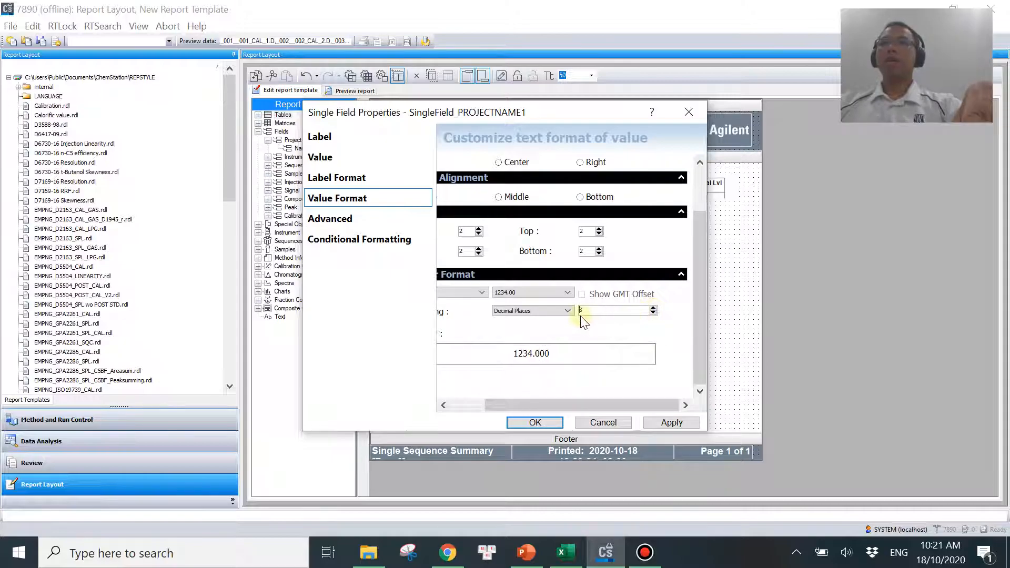
{"action": "left_click", "coordinate": [535, 423]}
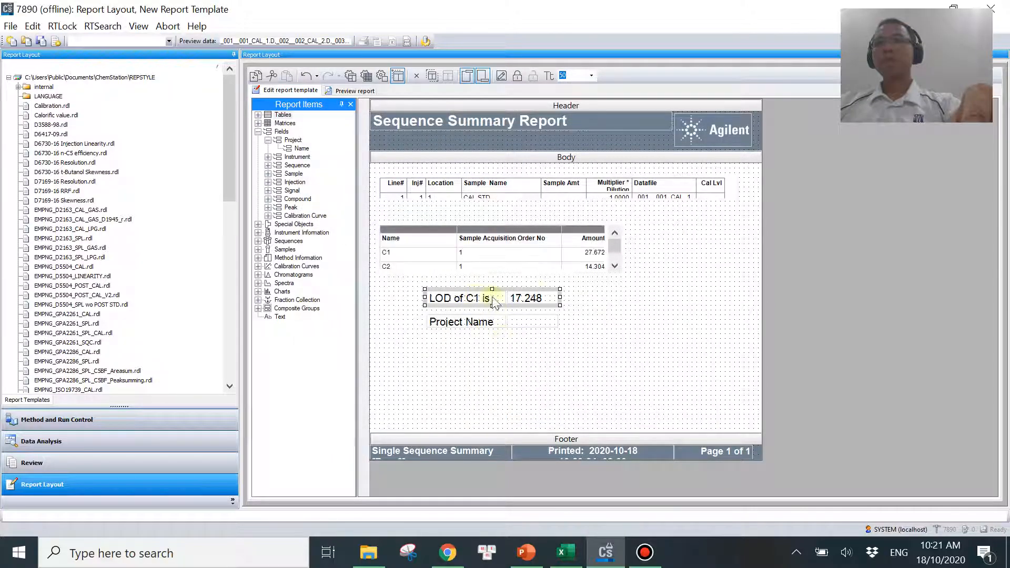
Check the last column heading in Excel's LOD.xlsx, and label the lower Project Name field in the template Average / LOD
{"action": "right_click", "coordinate": [519, 325]}
{"action": "left_click", "coordinate": [568, 463]}
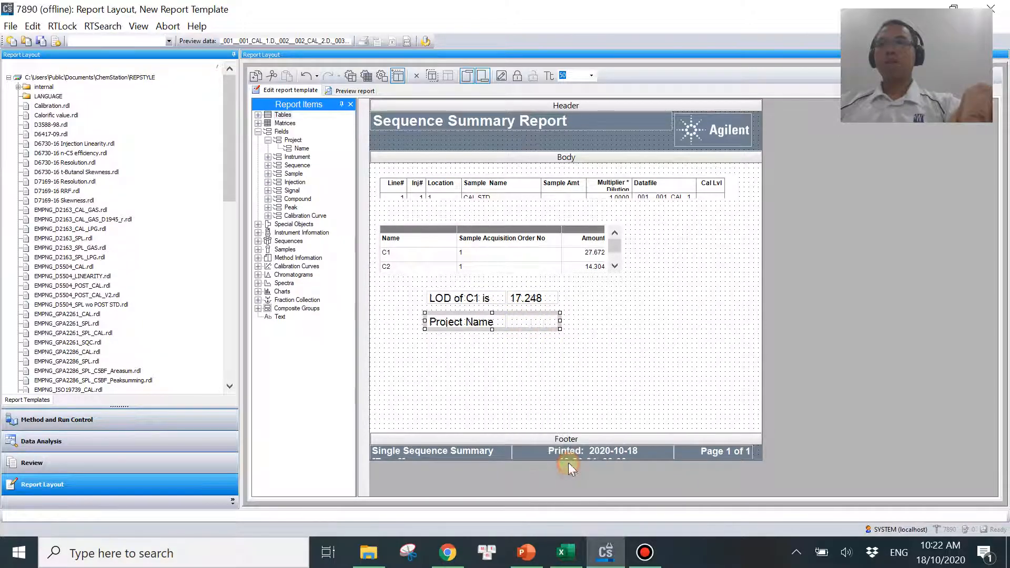
{"action": "left_click", "coordinate": [566, 553]}
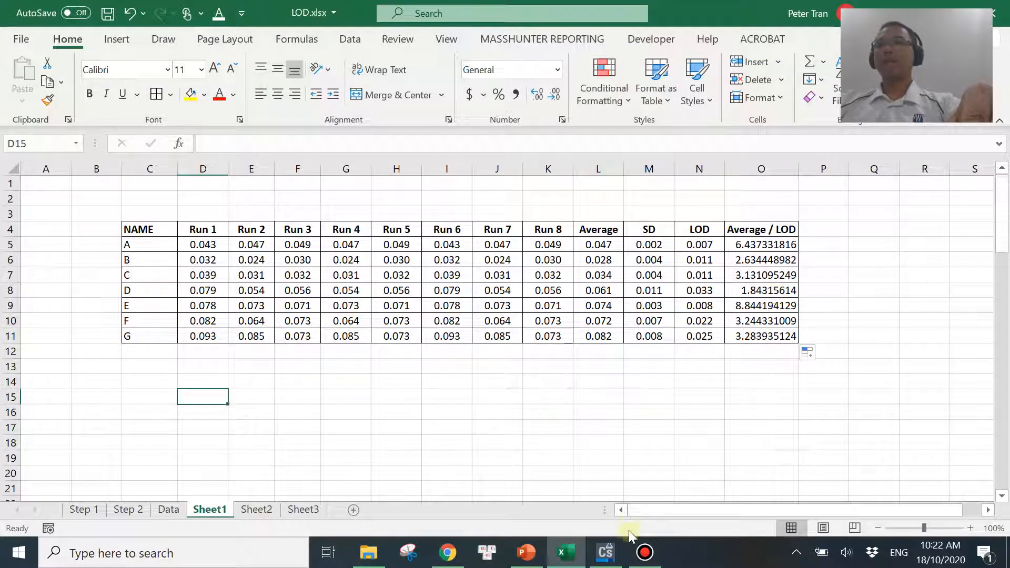
{"action": "left_click", "coordinate": [605, 553]}
{"action": "left_click", "coordinate": [328, 136]}
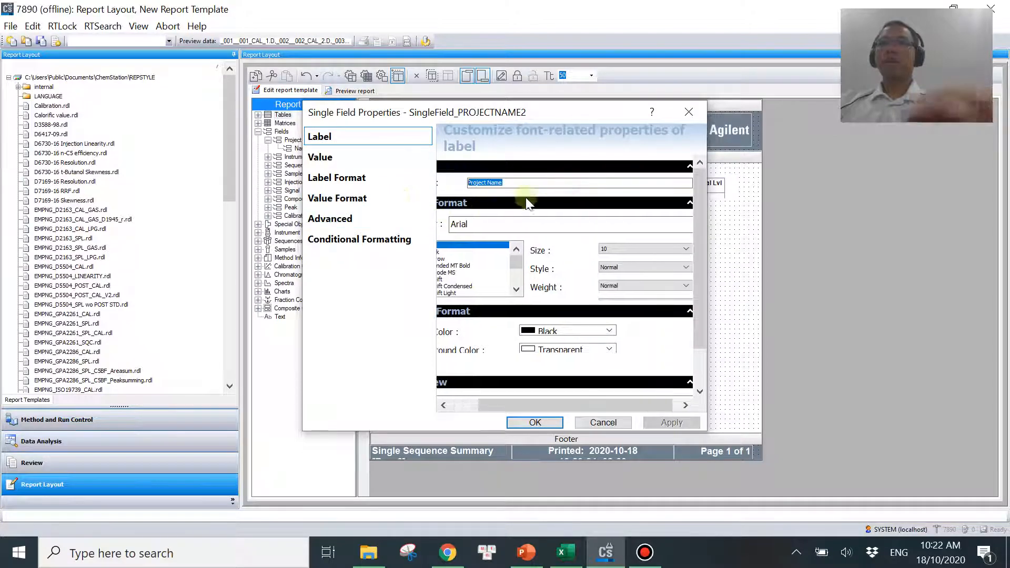
{"action": "type", "text": "Average / LOD"}
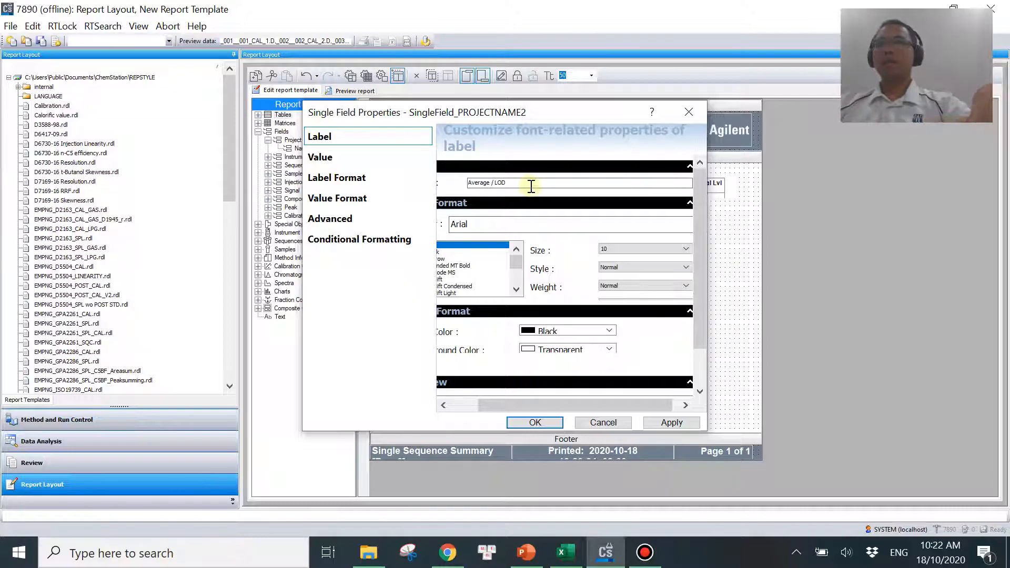
Replace the Average / LOD field's value expression with =ave/(3*std), using the ave and std summary variables
{"action": "left_click", "coordinate": [351, 162]}
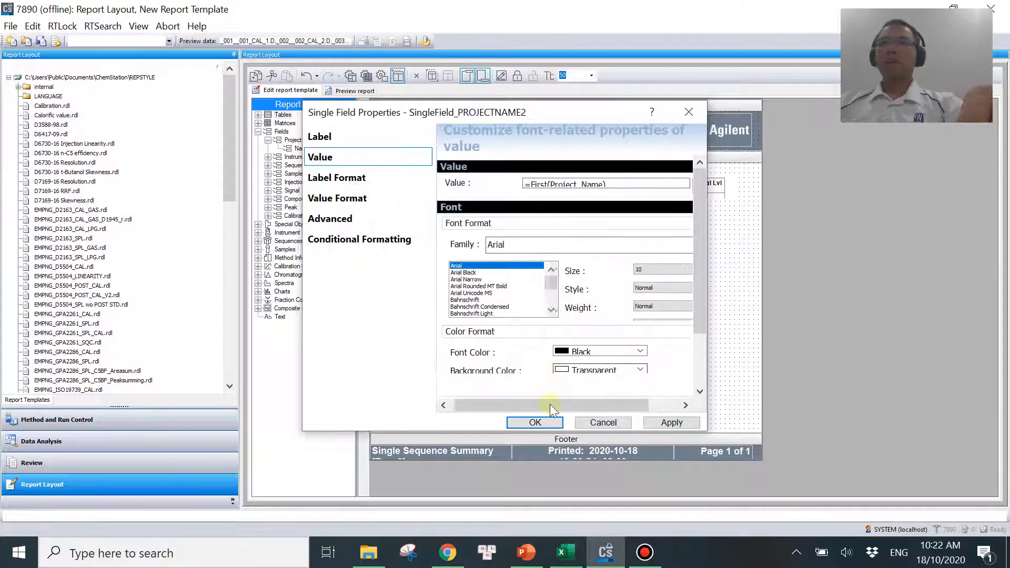
{"action": "left_click", "coordinate": [650, 187]}
{"action": "left_click", "coordinate": [661, 187]}
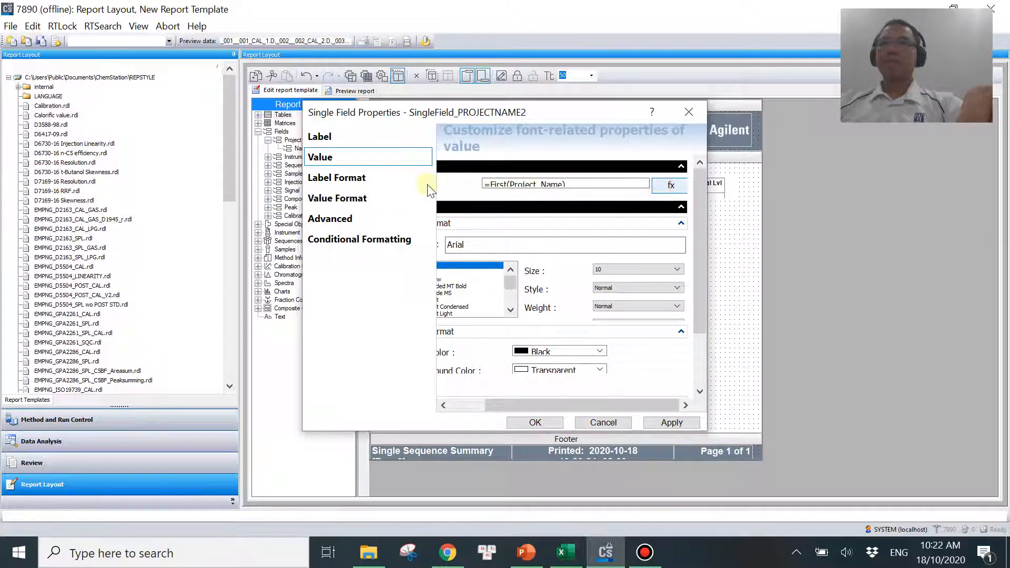
{"action": "left_click_drag", "start_coordinate": [357, 177], "coordinate": [501, 199]}
{"action": "key", "text": "BackSpace"}
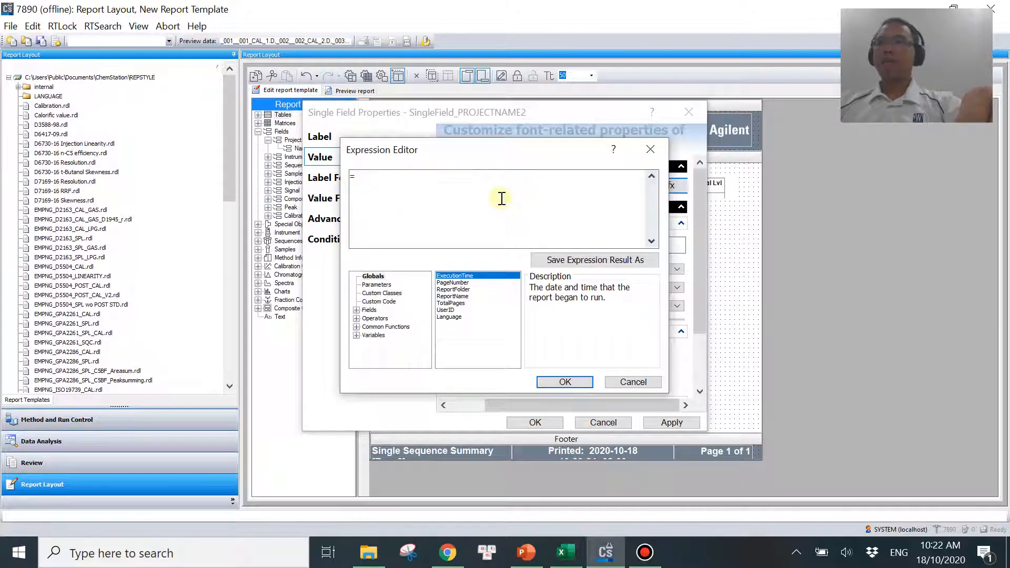
{"action": "left_click", "coordinate": [357, 337]}
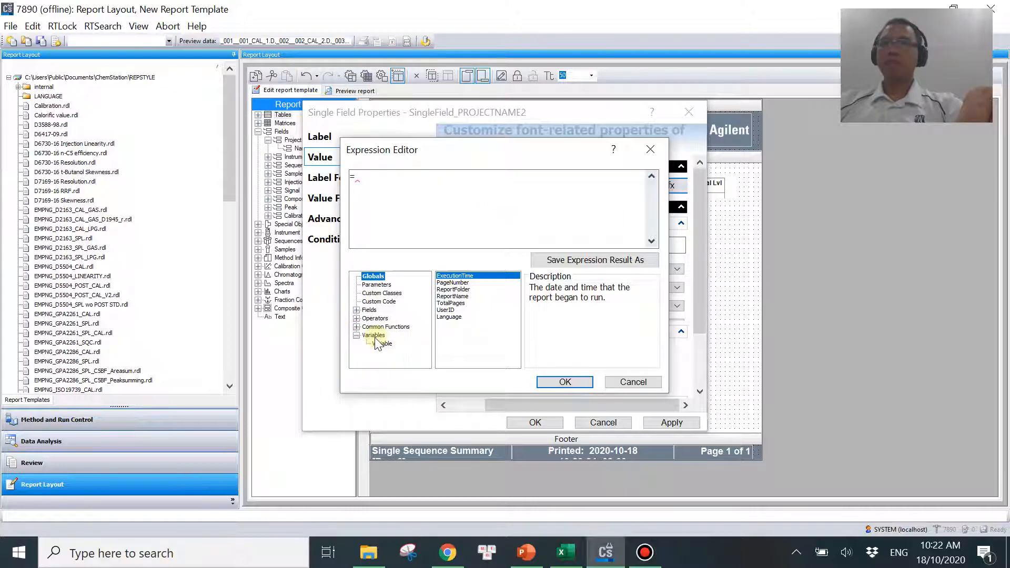
{"action": "left_click", "coordinate": [382, 344]}
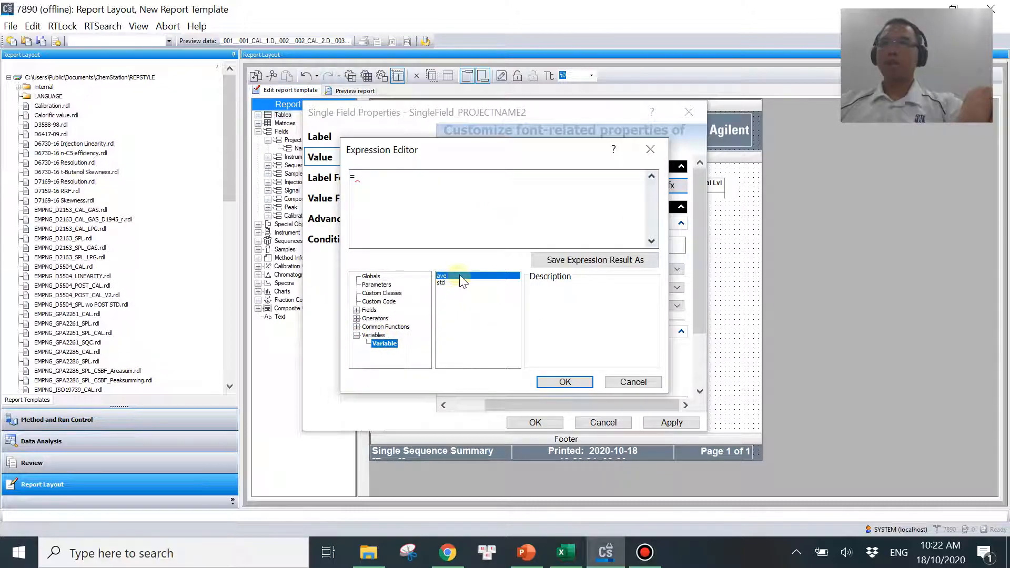
{"action": "type", "text": "/3"}
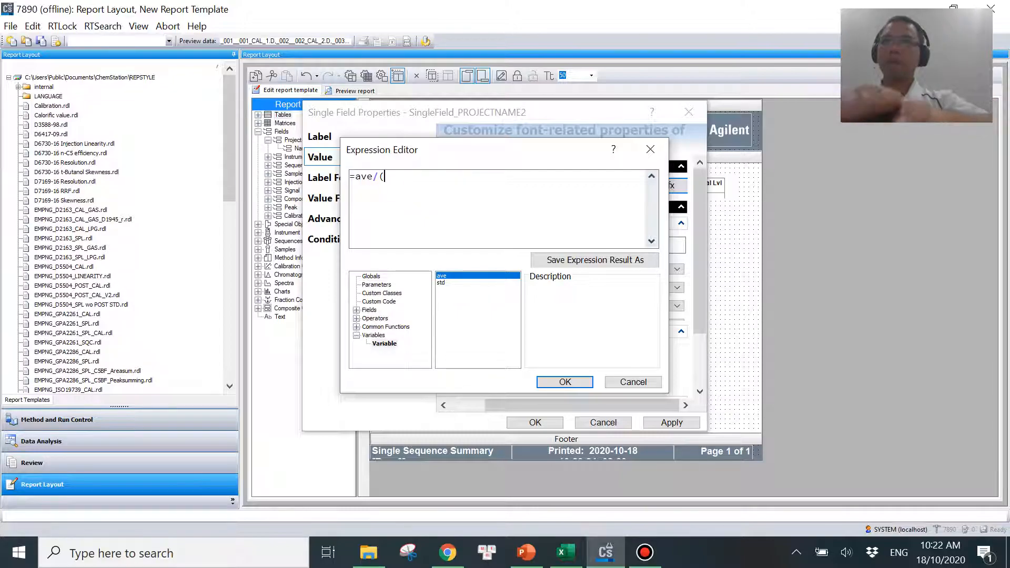
{"action": "type", "text": "3*"}
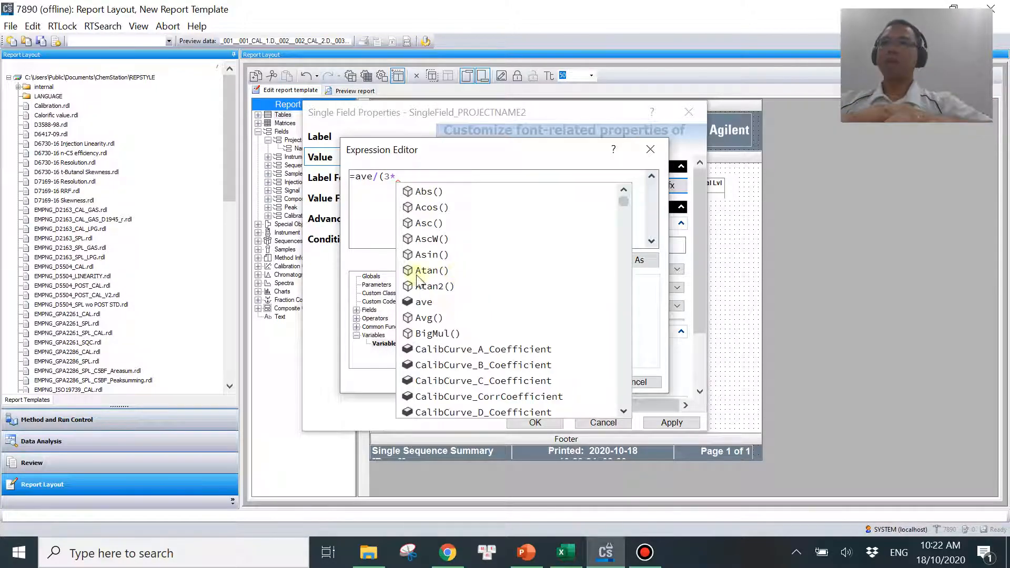
{"action": "left_click", "coordinate": [388, 271]}
{"action": "left_click", "coordinate": [441, 282]}
{"action": "double_click", "coordinate": [441, 283]}
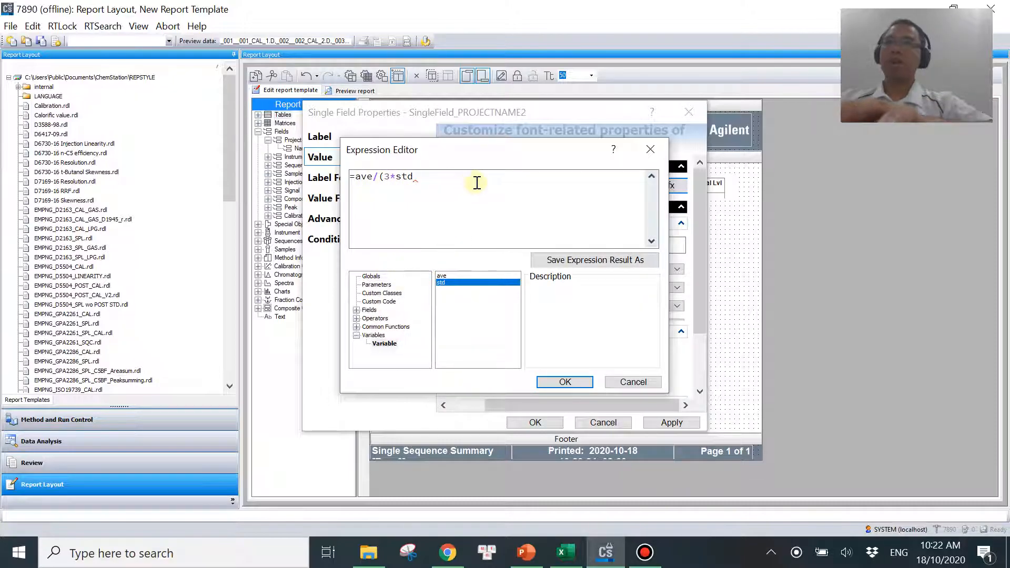
{"action": "type", "text": ")"}
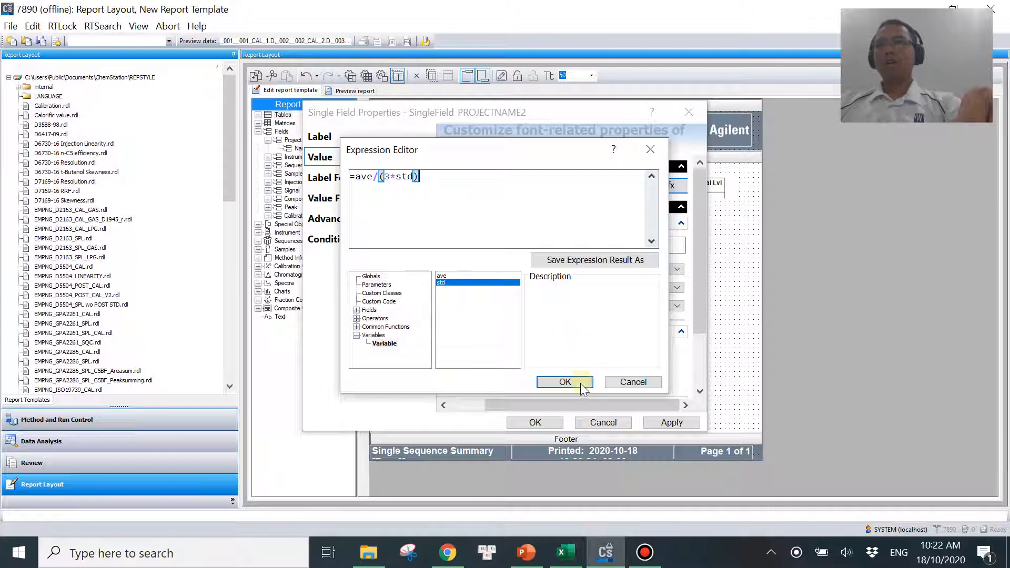
{"action": "left_click", "coordinate": [567, 383]}
Format the Average / LOD value as a Number in 1234.00 style rounded to 1 decimal place, and accept the field properties
{"action": "left_click", "coordinate": [339, 203]}
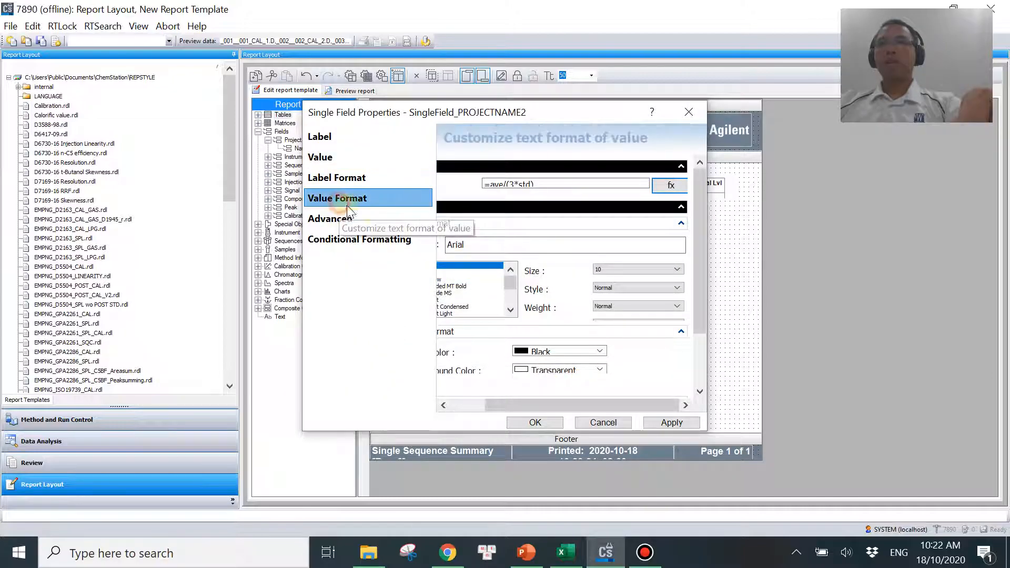
{"action": "scroll", "coordinate": [705, 252], "scroll_direction": "down", "scroll_amount": 2}
{"action": "left_click", "coordinate": [608, 293]}
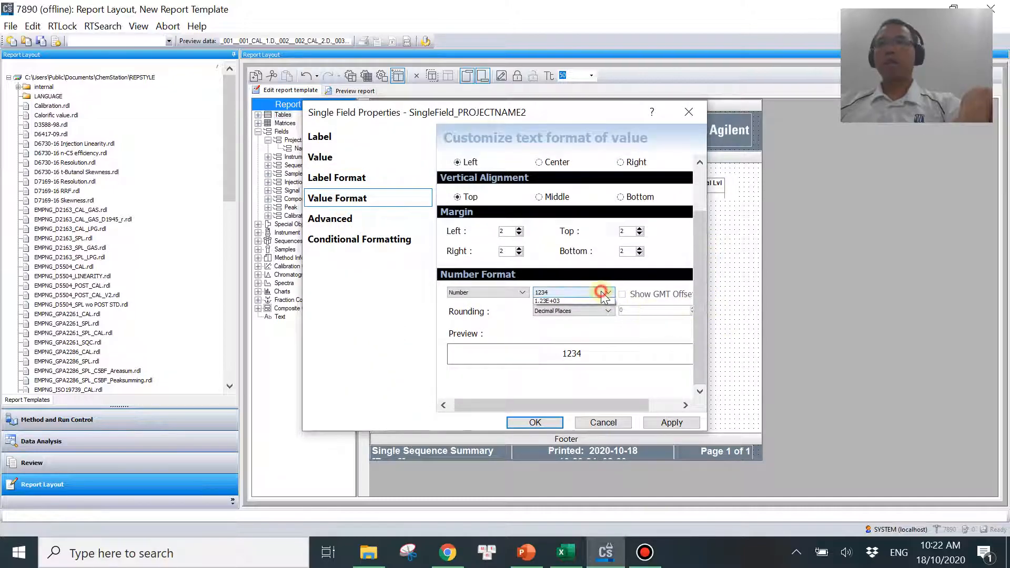
{"action": "left_click", "coordinate": [573, 310]}
{"action": "left_click_drag", "start_coordinate": [642, 310], "coordinate": [579, 315]}
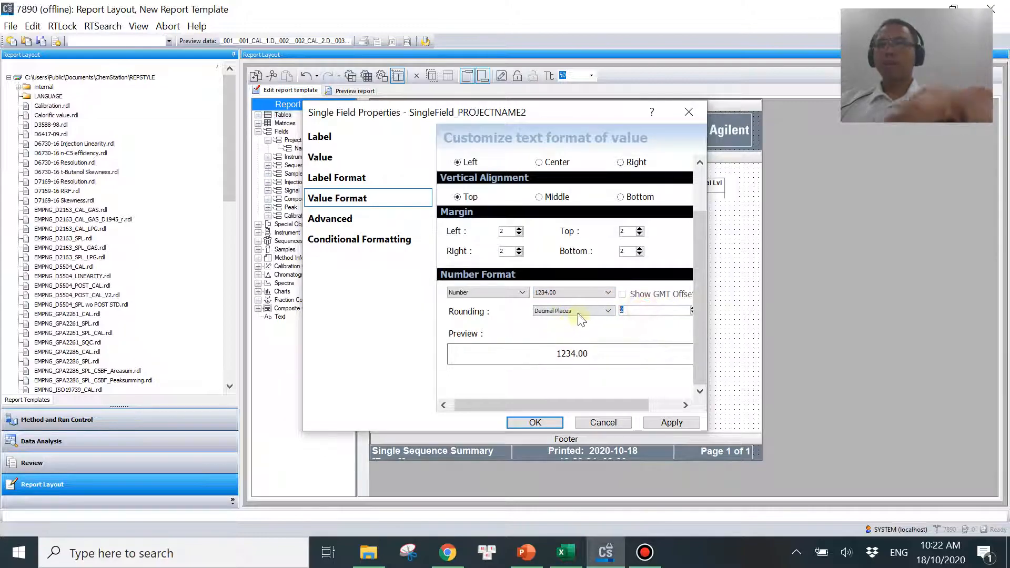
{"action": "type", "text": "1"}
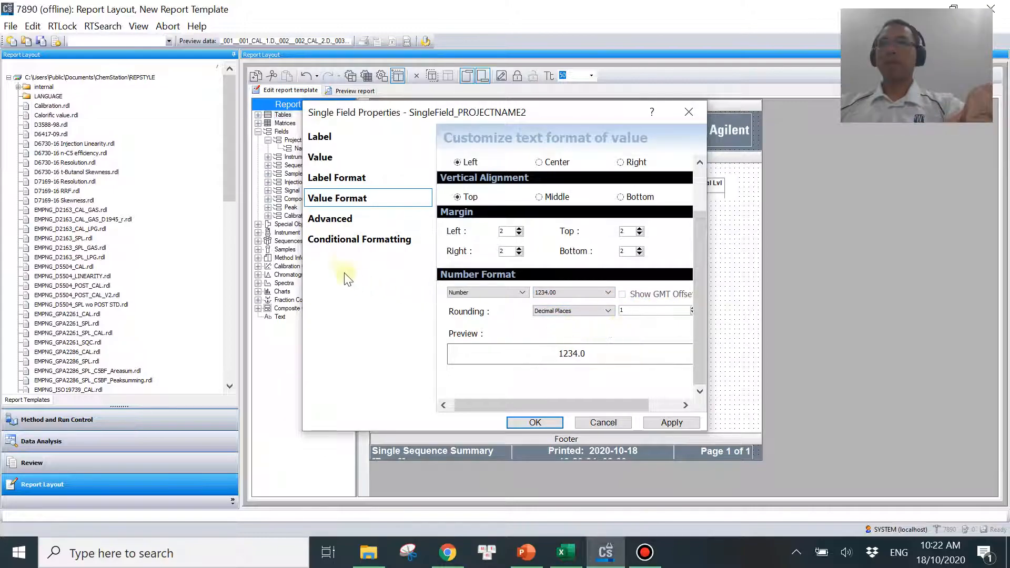
{"action": "left_click", "coordinate": [351, 243]}
{"action": "left_click", "coordinate": [610, 203]}
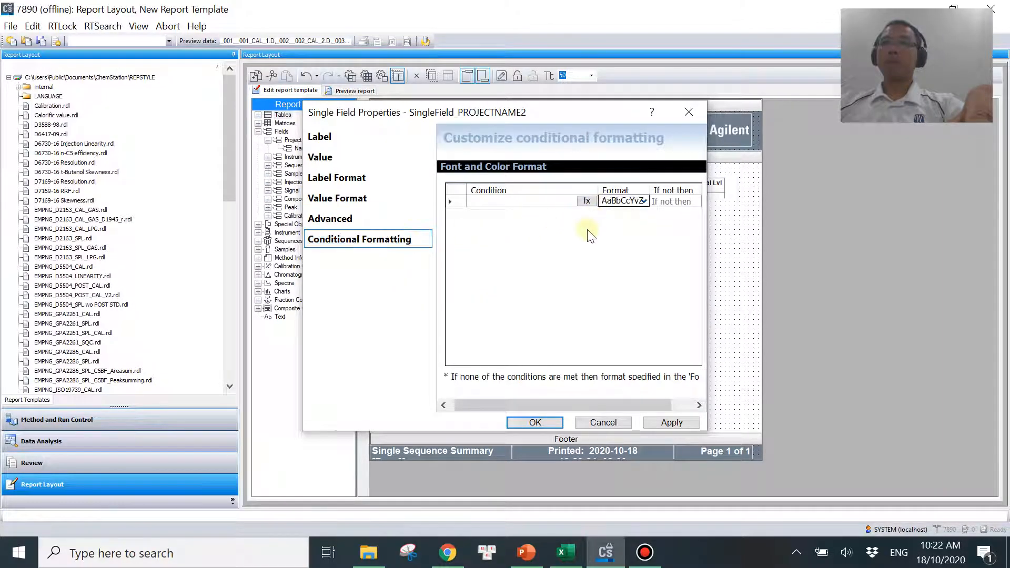
{"action": "left_click", "coordinate": [534, 422]}
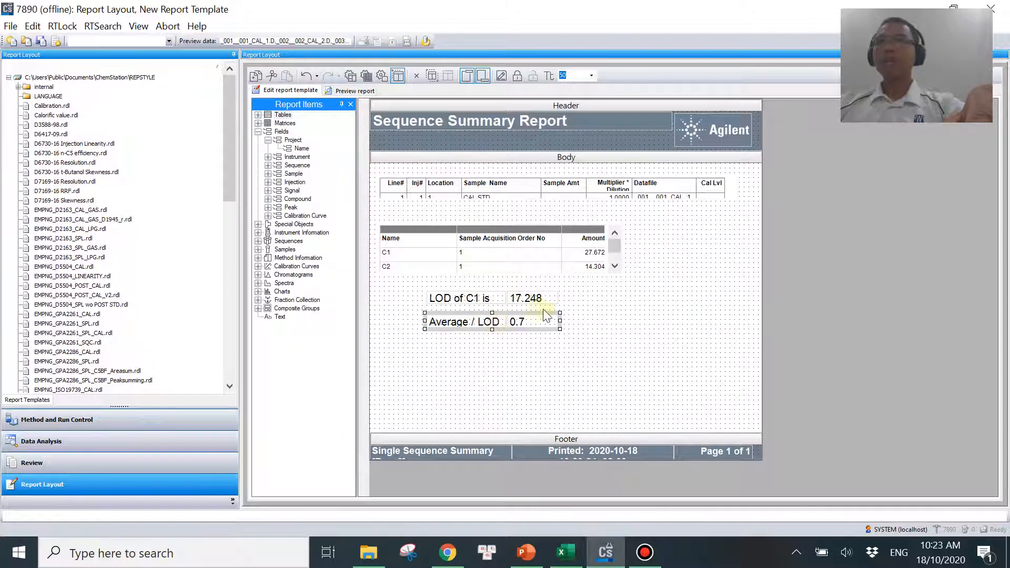
Group the compound amount table with the LOD and Average / LOD fields into one composite group
{"action": "left_click", "coordinate": [627, 334]}
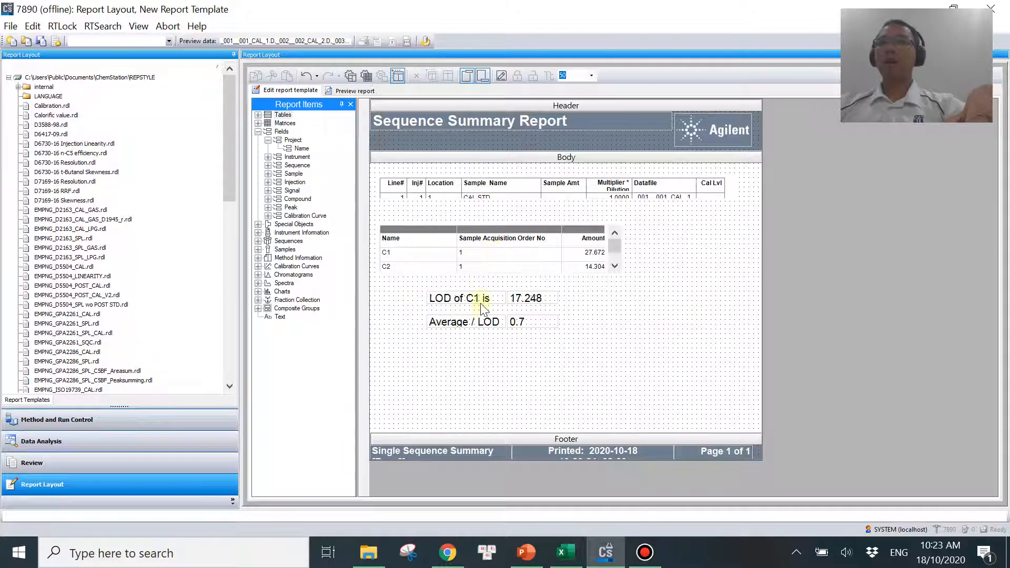
{"action": "left_click_drag", "start_coordinate": [372, 210], "coordinate": [672, 354]}
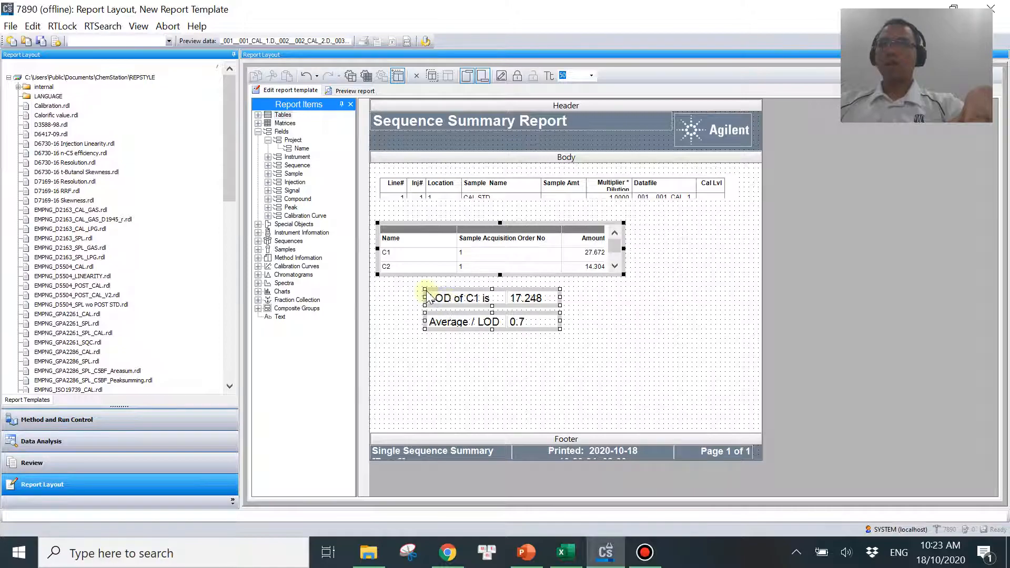
{"action": "left_click", "coordinate": [477, 379]}
{"action": "left_click_drag", "start_coordinate": [478, 380], "coordinate": [579, 408]}
{"action": "left_click_drag", "start_coordinate": [651, 365], "coordinate": [352, 204]}
{"action": "left_click", "coordinate": [508, 247]}
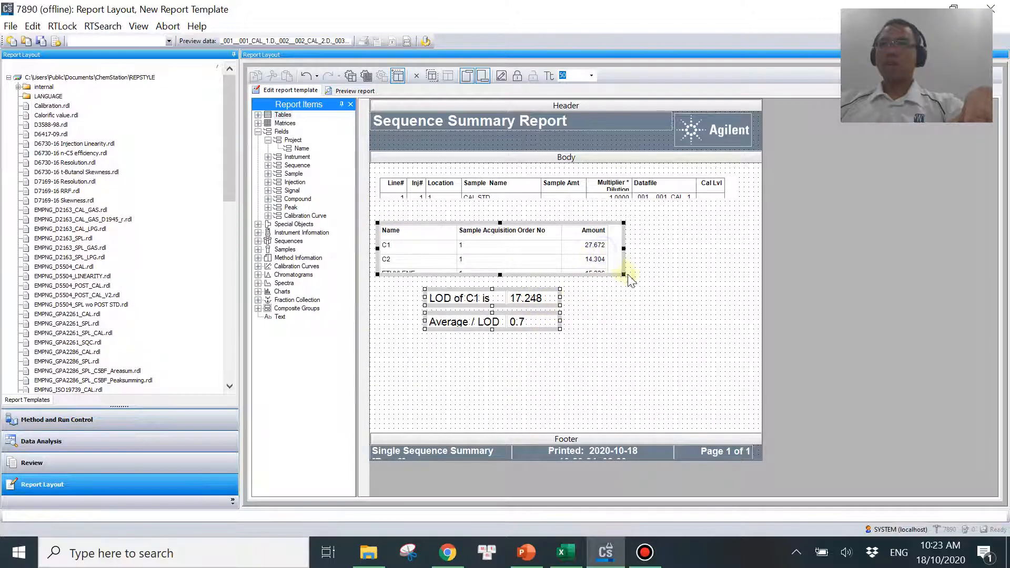
{"action": "right_click", "coordinate": [609, 259]}
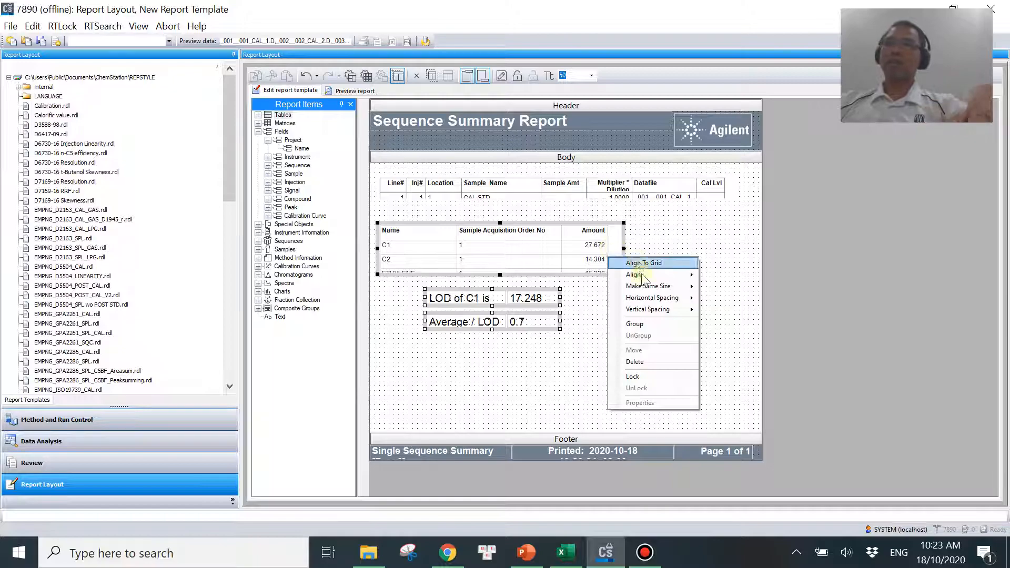
{"action": "left_click", "coordinate": [644, 324]}
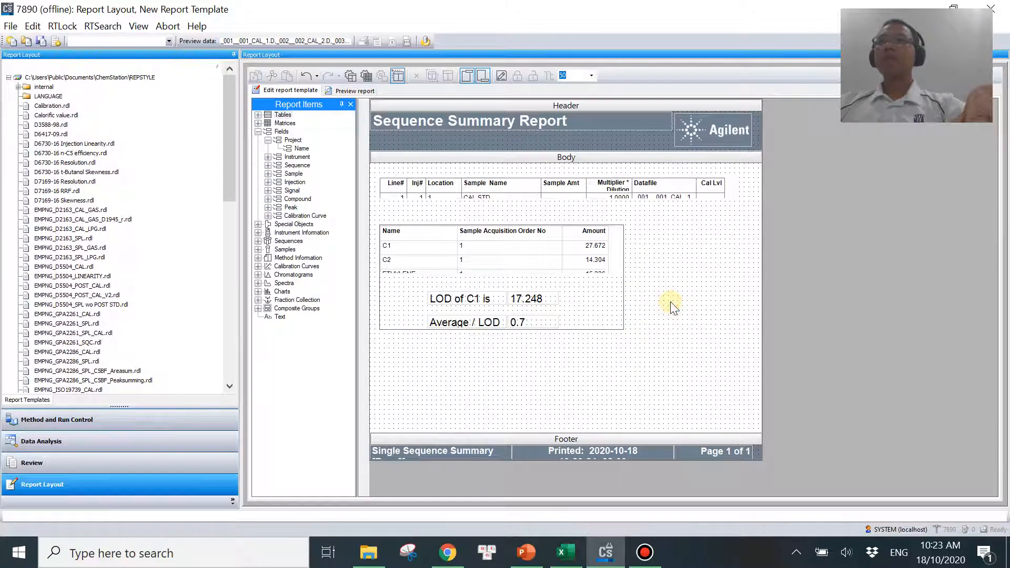
Set the new composite group to repeat by the expression =Compound_Name
{"action": "left_click", "coordinate": [600, 306]}
{"action": "right_click", "coordinate": [600, 302]}
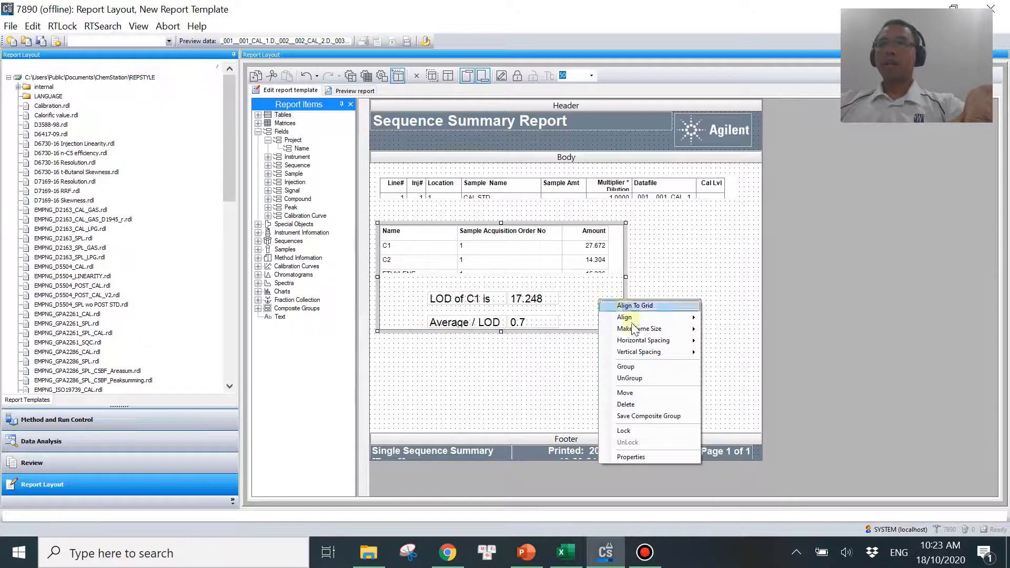
{"action": "left_click", "coordinate": [635, 458]}
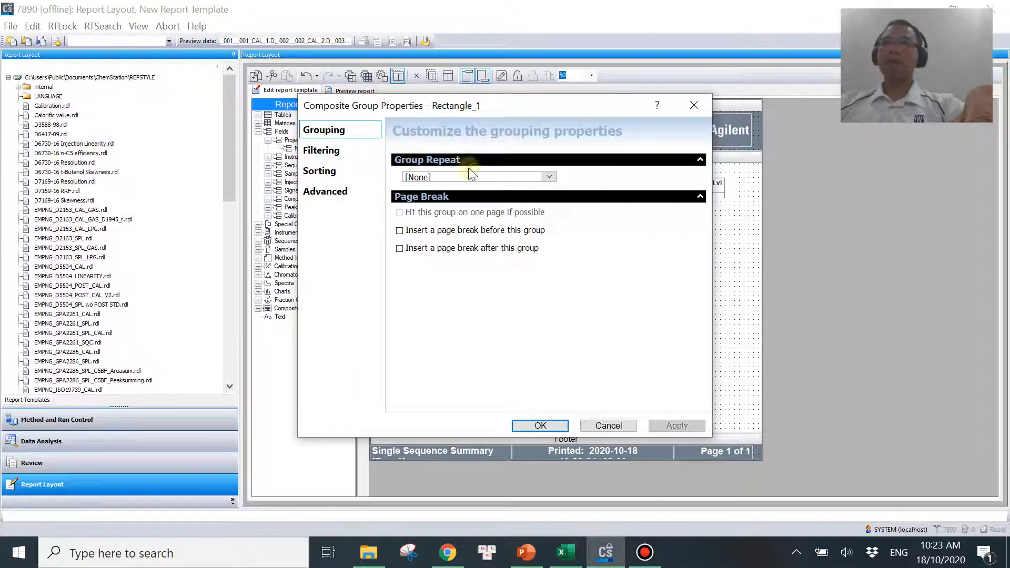
{"action": "left_click", "coordinate": [488, 177]}
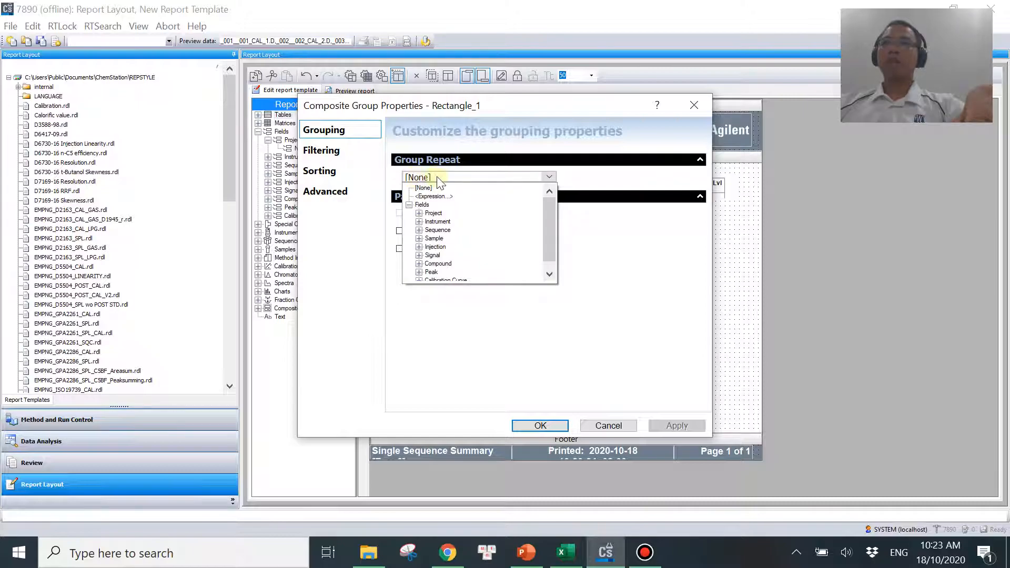
{"action": "left_click", "coordinate": [419, 264]}
{"action": "left_click_drag", "start_coordinate": [548, 225], "coordinate": [552, 249]}
{"action": "left_click", "coordinate": [455, 264]}
{"action": "left_click", "coordinate": [445, 264]}
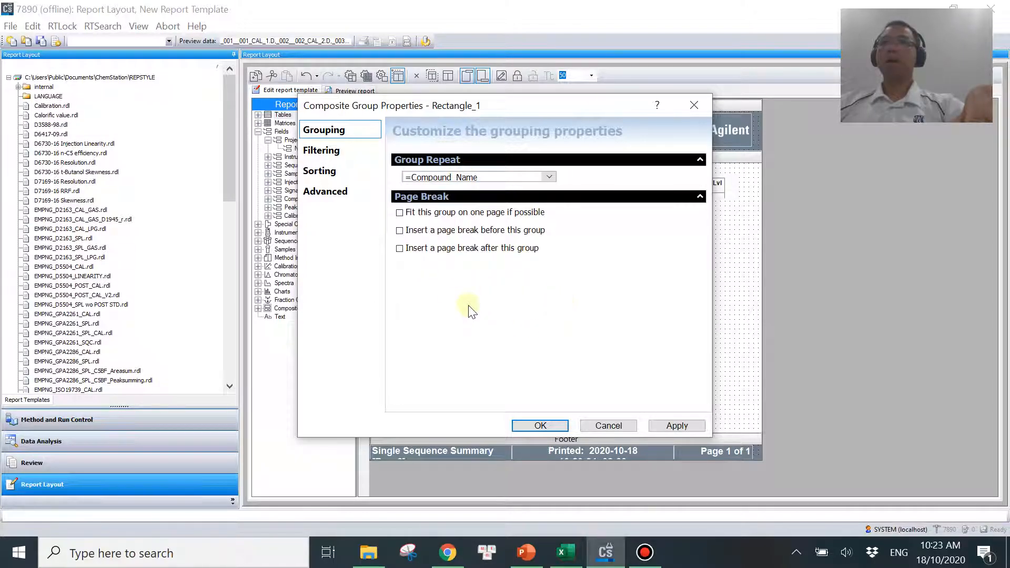
{"action": "left_click", "coordinate": [541, 426]}
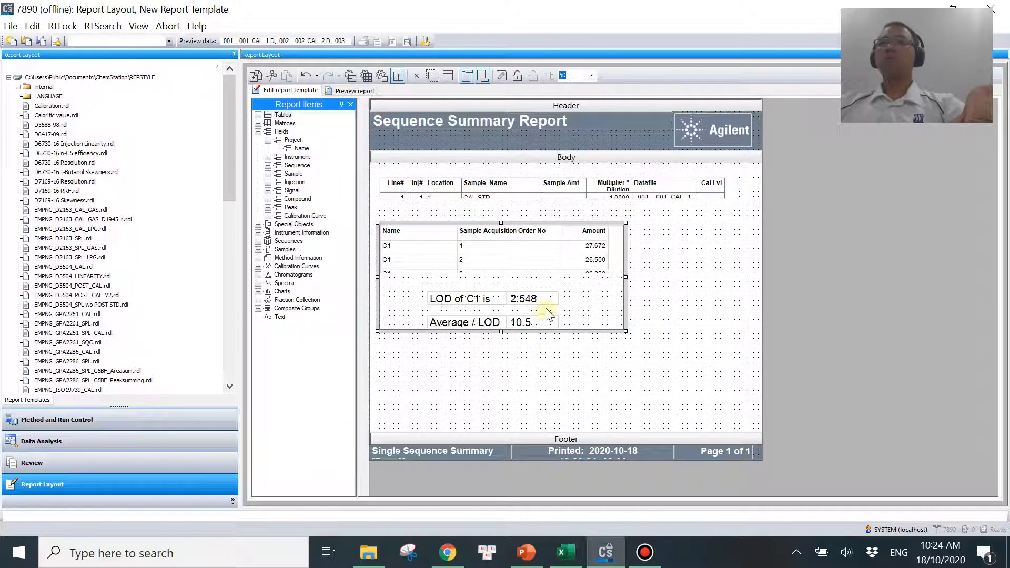
Preview the report and check the C1 block's average, standard deviation, LOD and Average / LOD ratio
{"action": "left_click", "coordinate": [355, 91]}
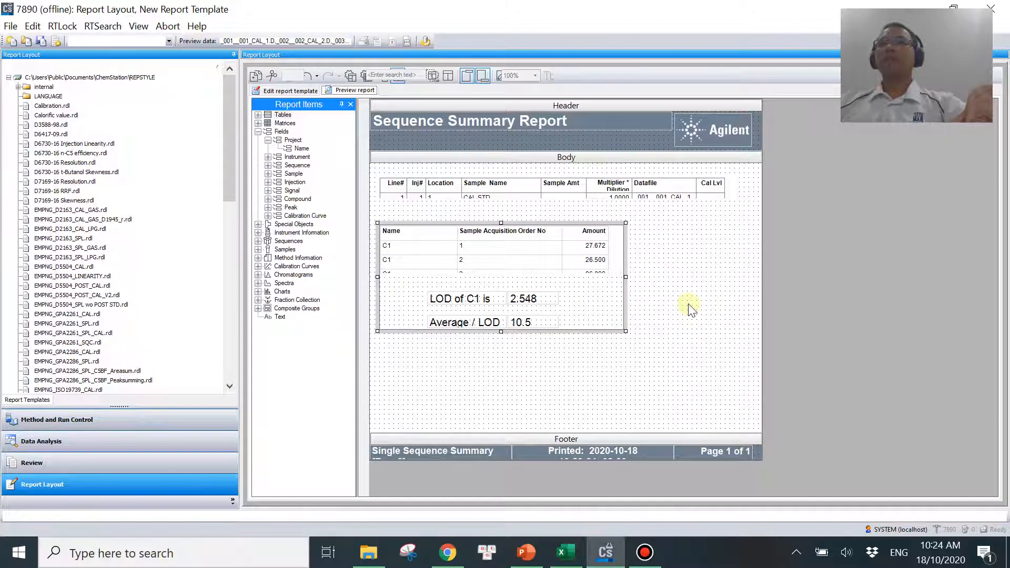
{"action": "scroll", "coordinate": [736, 350], "scroll_direction": "down", "scroll_amount": 6}
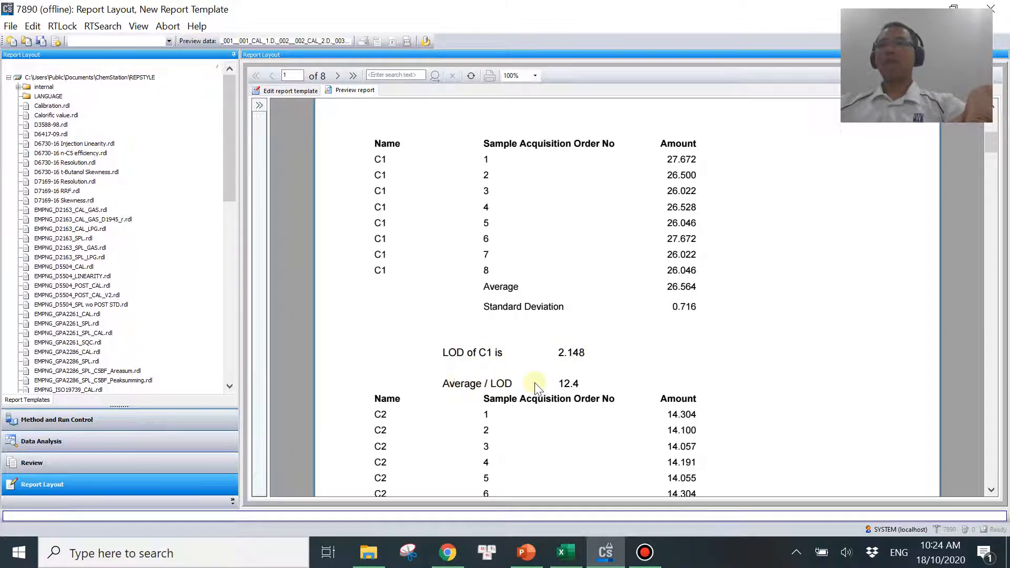
{"action": "left_click", "coordinate": [579, 384]}
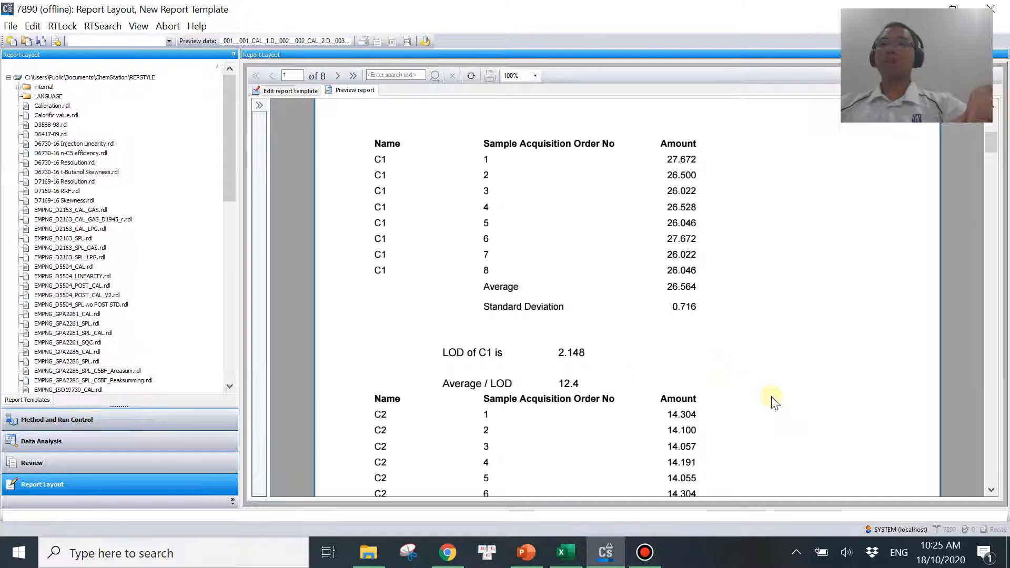
Examine the C2 and ETHYLENE blocks in the report preview, including their LOD and Average / LOD results
{"action": "scroll", "coordinate": [781, 378], "scroll_direction": "down", "scroll_amount": 2}
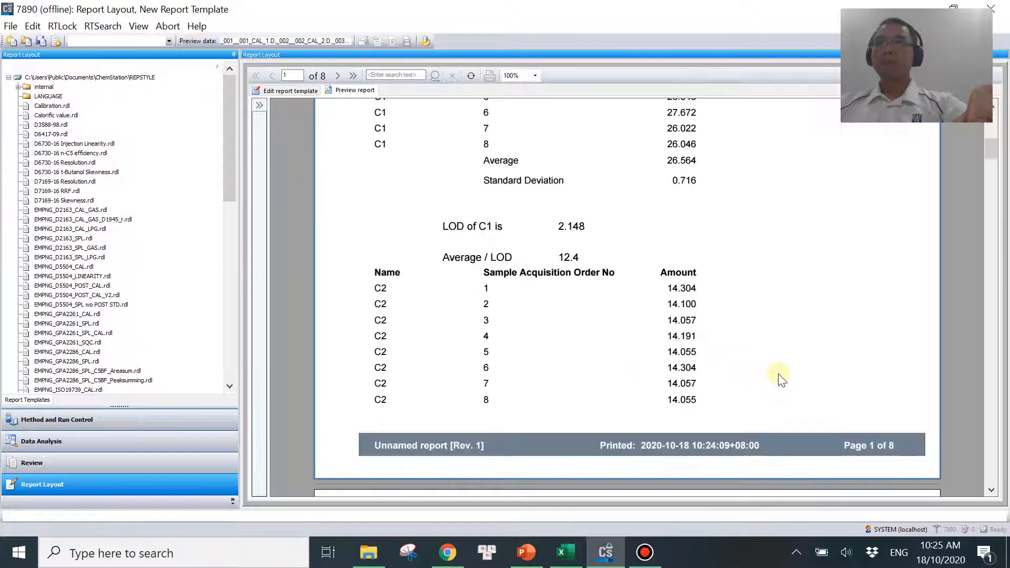
{"action": "scroll", "coordinate": [489, 305], "scroll_direction": "down", "scroll_amount": 1}
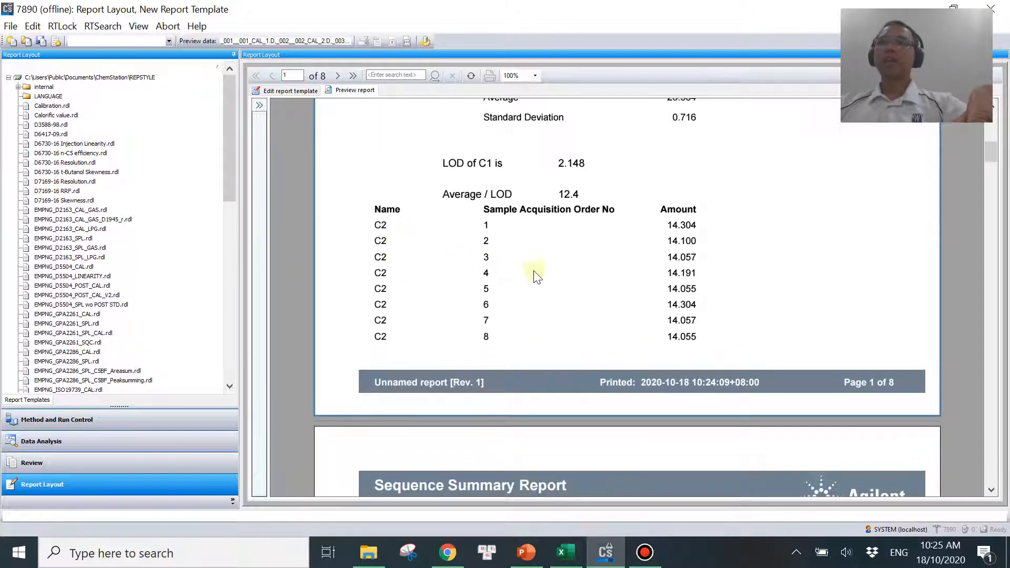
{"action": "scroll", "coordinate": [559, 356], "scroll_direction": "down", "scroll_amount": 1}
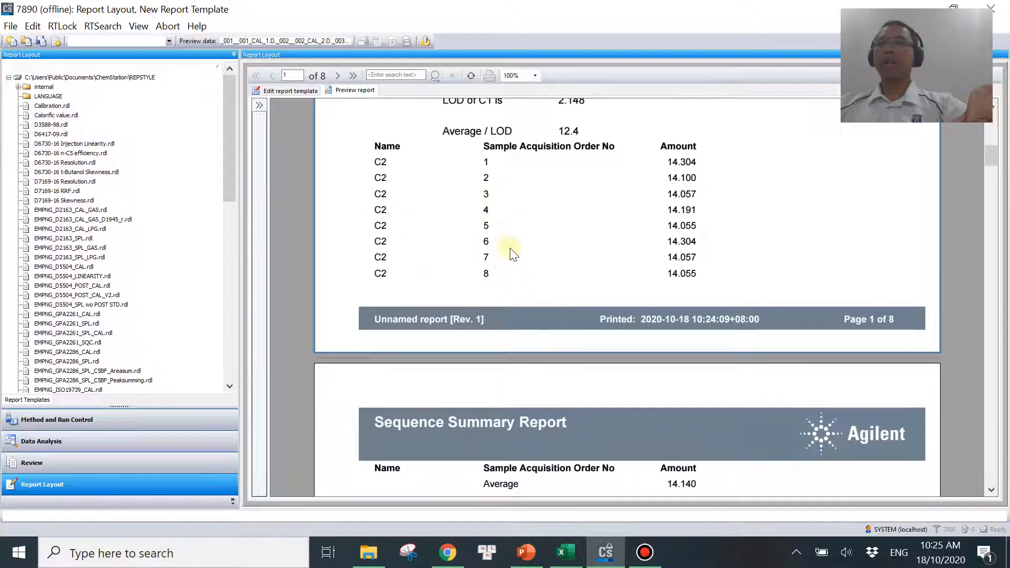
{"action": "scroll", "coordinate": [514, 270], "scroll_direction": "down", "scroll_amount": 3}
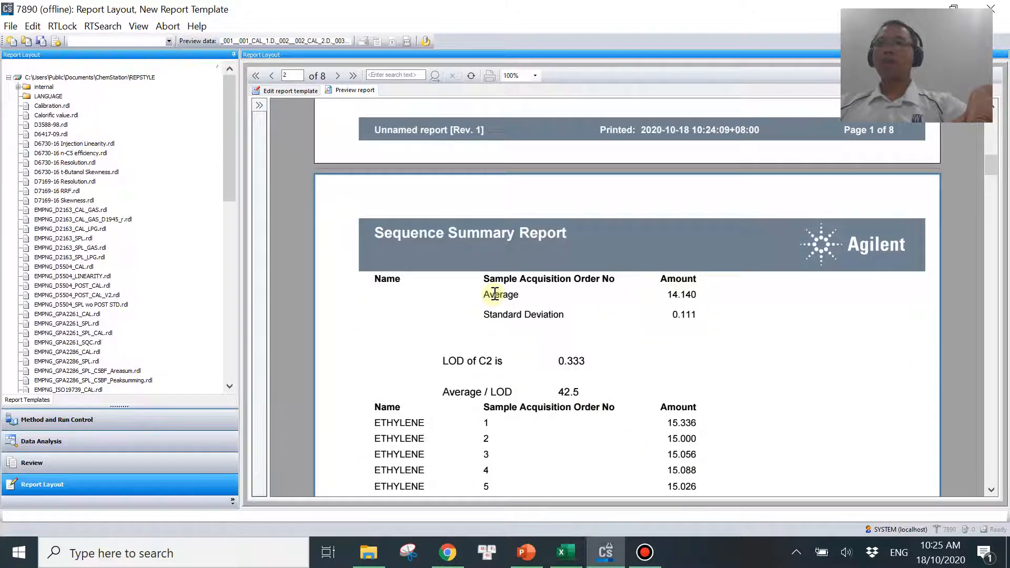
{"action": "left_click", "coordinate": [449, 361]}
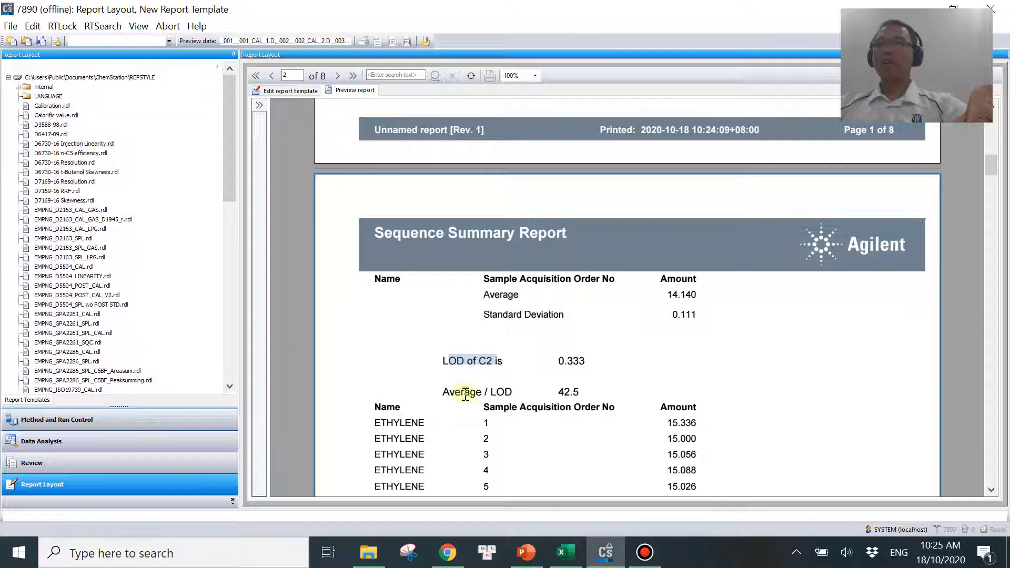
{"action": "left_click_drag", "start_coordinate": [462, 392], "coordinate": [581, 388]}
{"action": "left_click", "coordinate": [566, 392]}
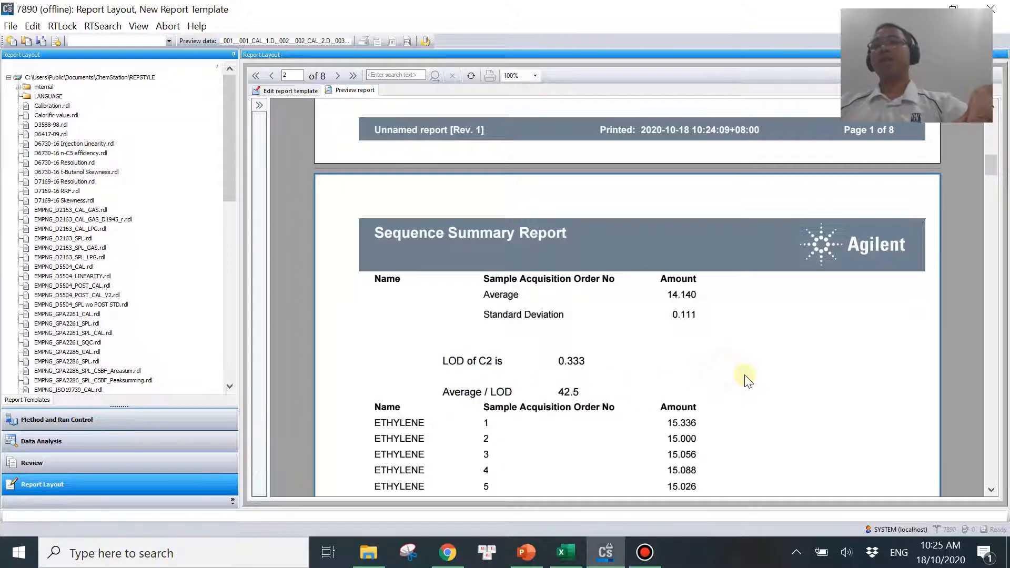
{"action": "scroll", "coordinate": [778, 385], "scroll_direction": "down", "scroll_amount": 3}
{"action": "scroll", "coordinate": [787, 381], "scroll_direction": "down", "scroll_amount": 1}
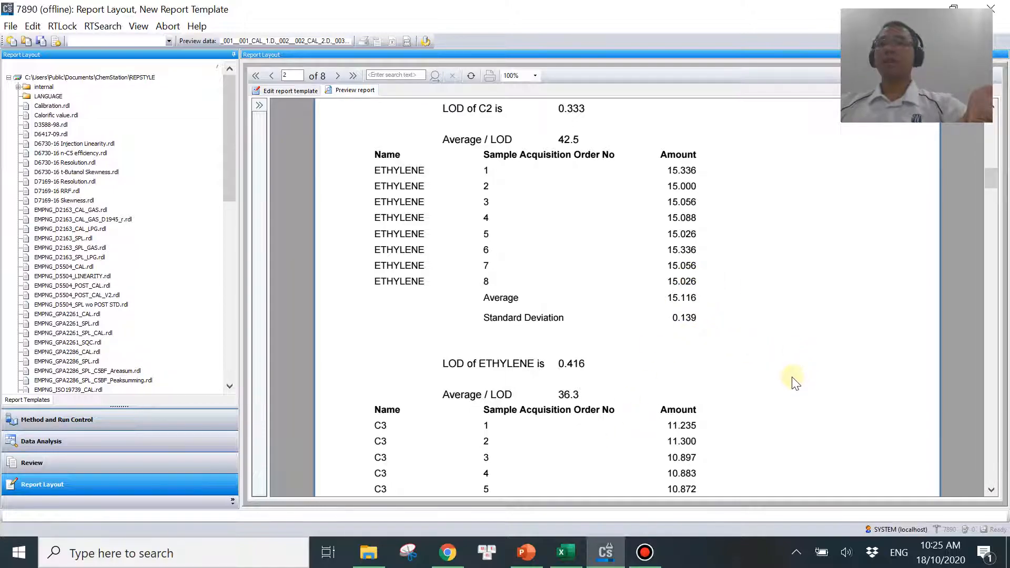
Examine the remaining compound blocks in the report preview, through the Butenes block on the last page
{"action": "scroll", "coordinate": [792, 379], "scroll_direction": "down", "scroll_amount": 3}
{"action": "scroll", "coordinate": [786, 345], "scroll_direction": "down", "scroll_amount": 6}
{"action": "scroll", "coordinate": [774, 348], "scroll_direction": "down", "scroll_amount": 10}
{"action": "scroll", "coordinate": [661, 315], "scroll_direction": "down", "scroll_amount": 8}
{"action": "scroll", "coordinate": [749, 321], "scroll_direction": "down", "scroll_amount": 10}
{"action": "scroll", "coordinate": [746, 323], "scroll_direction": "down", "scroll_amount": 6}
{"action": "scroll", "coordinate": [748, 322], "scroll_direction": "up", "scroll_amount": 4}
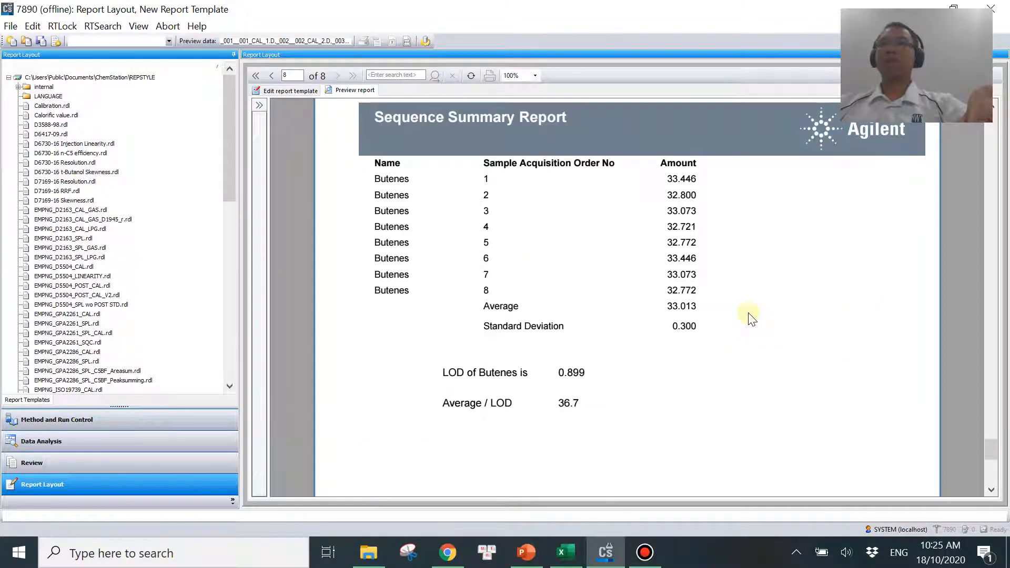
{"action": "scroll", "coordinate": [750, 317], "scroll_direction": "up", "scroll_amount": 10}
Return to editing the template and hide the compound amount table by turning off its Visible property
{"action": "left_click", "coordinate": [286, 91]}
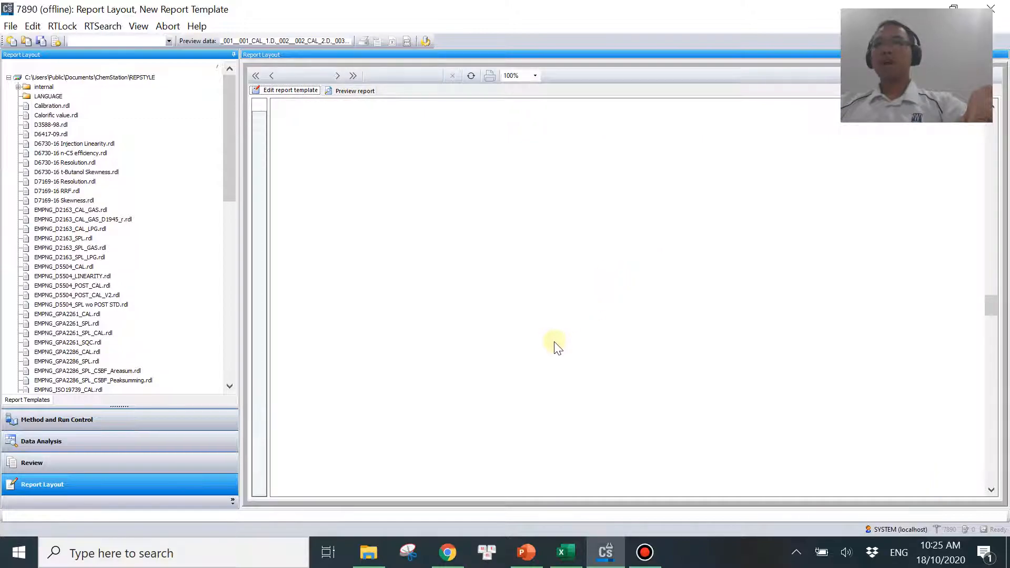
{"action": "left_click", "coordinate": [510, 258]}
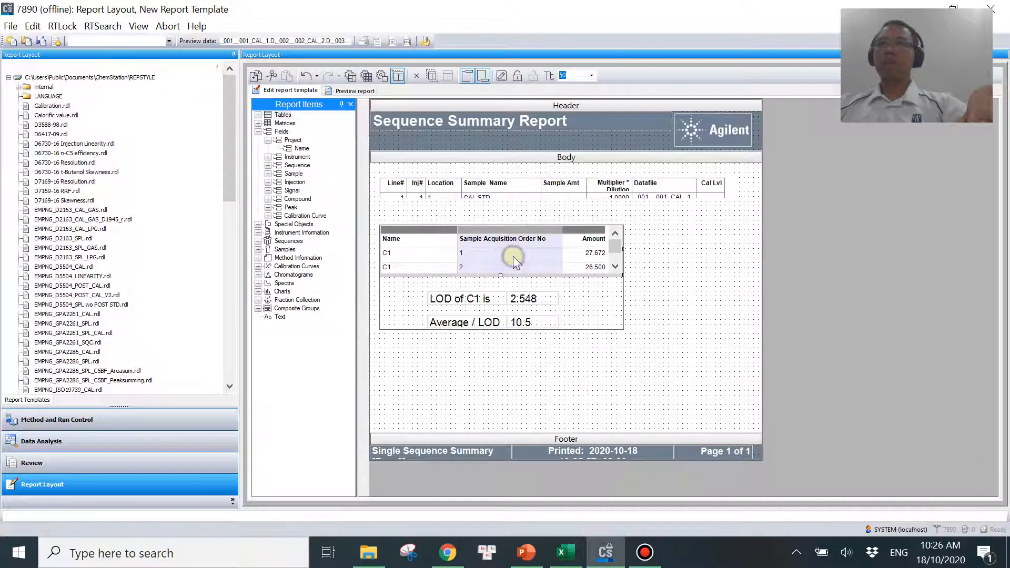
{"action": "right_click", "coordinate": [513, 257]}
{"action": "left_click", "coordinate": [695, 304]}
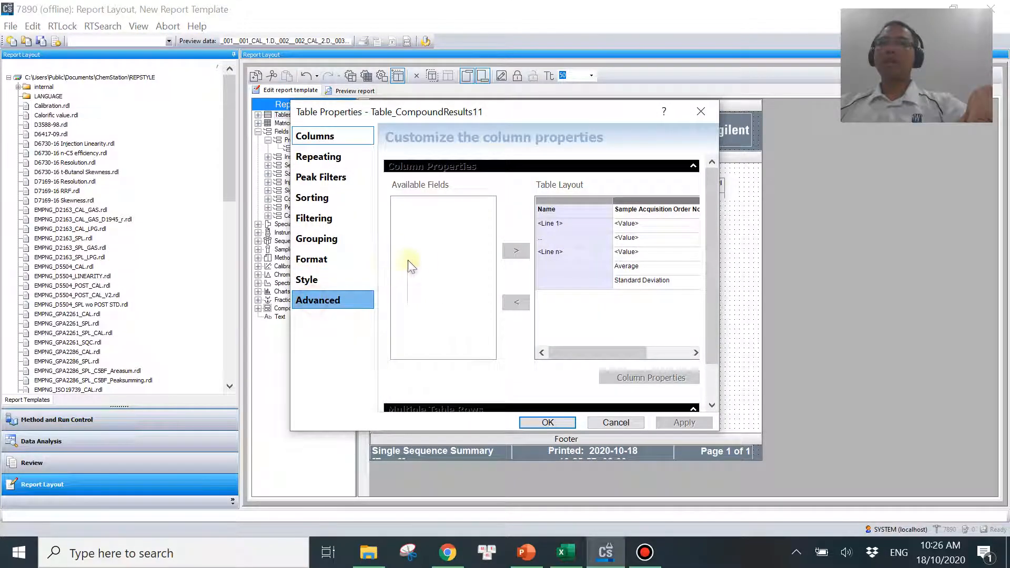
{"action": "left_click", "coordinate": [406, 182]}
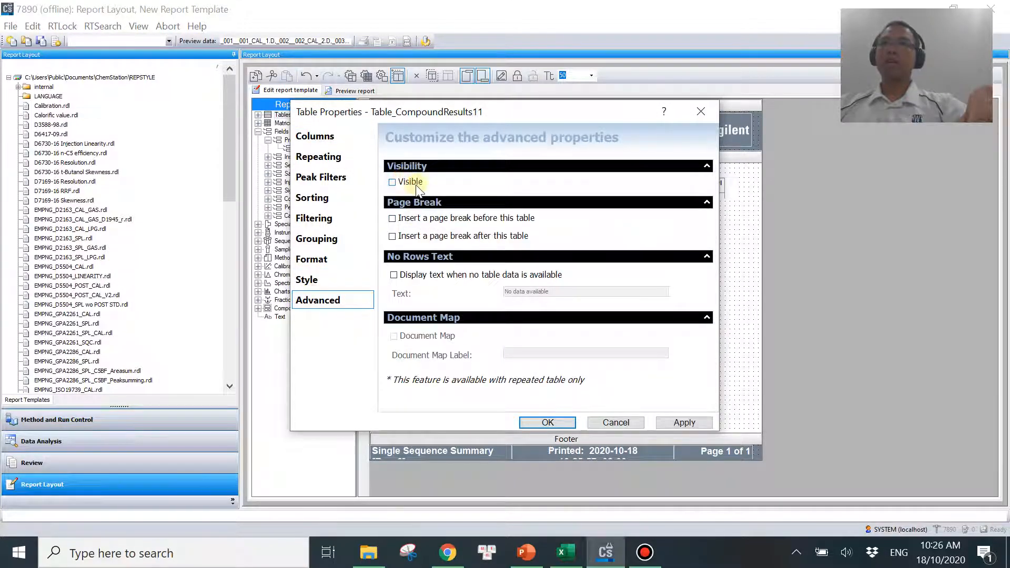
{"action": "left_click", "coordinate": [554, 421]}
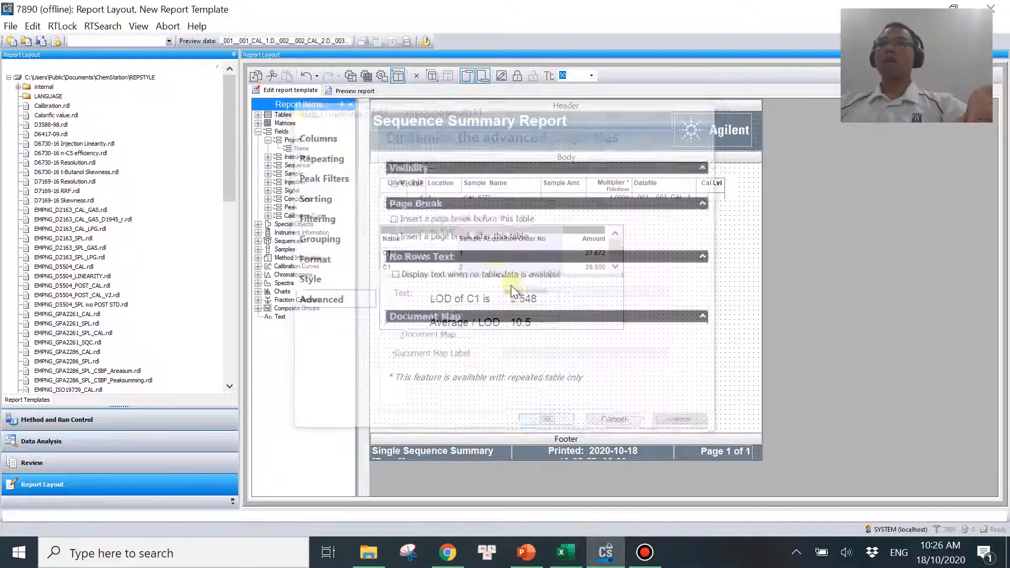
Preview the report and check the LOD and Average / LOD lines of each compound without the amount table
{"action": "left_click", "coordinate": [354, 90]}
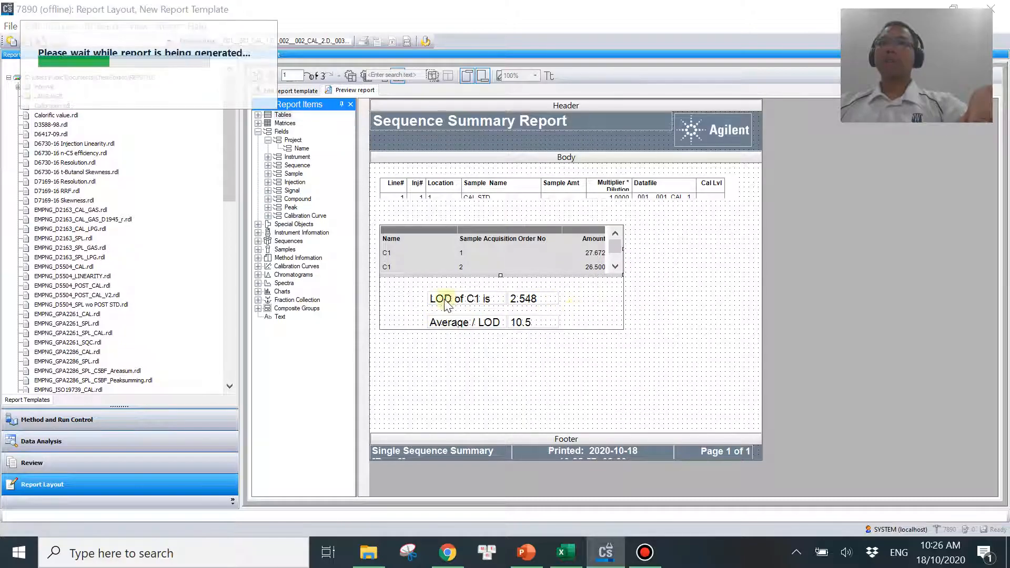
{"action": "scroll", "coordinate": [600, 340], "scroll_direction": "down", "scroll_amount": 5}
{"action": "scroll", "coordinate": [600, 339], "scroll_direction": "down", "scroll_amount": 2}
{"action": "scroll", "coordinate": [579, 315], "scroll_direction": "down", "scroll_amount": 4}
{"action": "scroll", "coordinate": [564, 198], "scroll_direction": "up", "scroll_amount": 4}
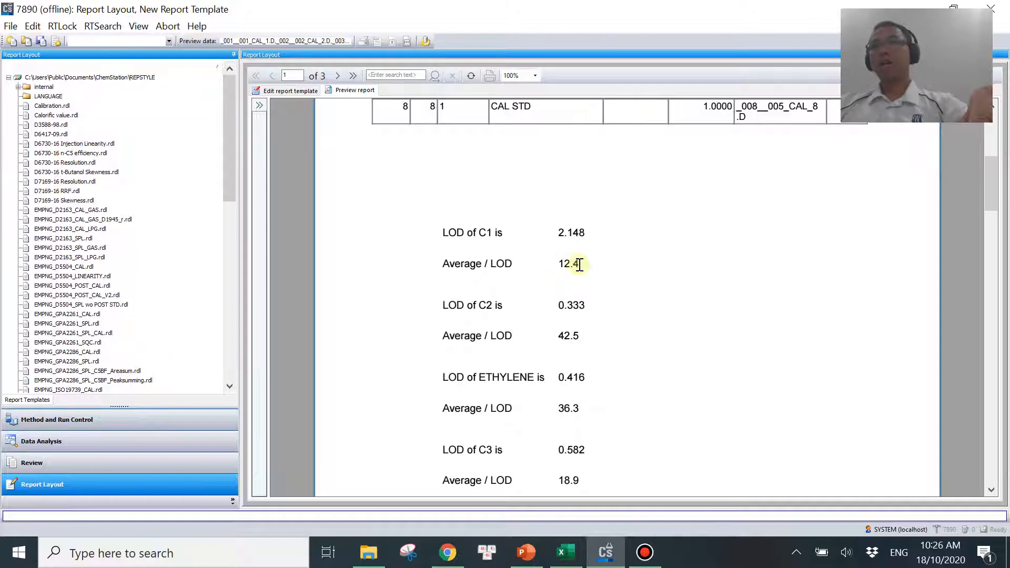
Return to editing the template and open the conditional formatting properties of the Average / LOD field
{"action": "left_click", "coordinate": [286, 91]}
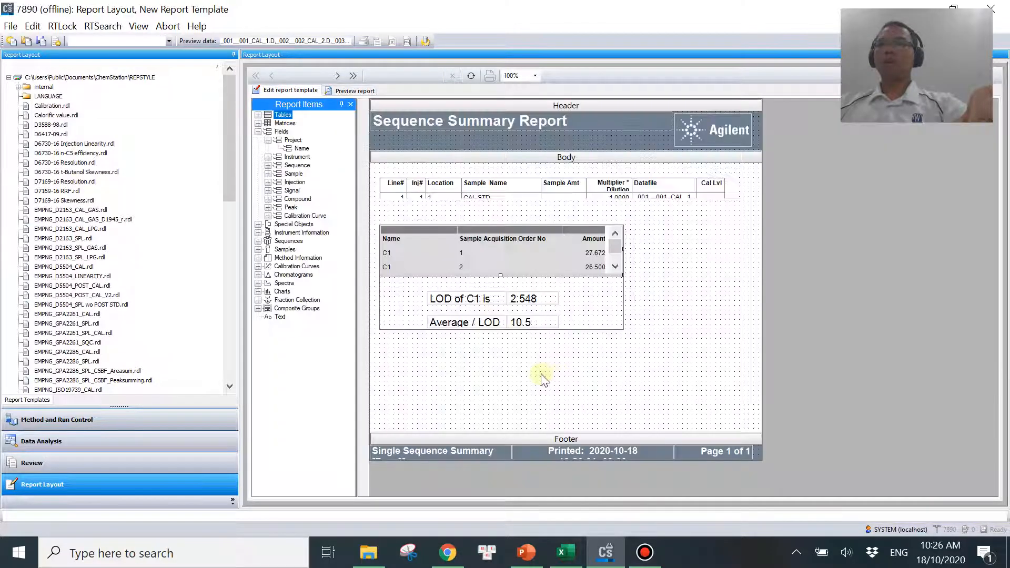
{"action": "left_click", "coordinate": [533, 326]}
{"action": "right_click", "coordinate": [545, 318]}
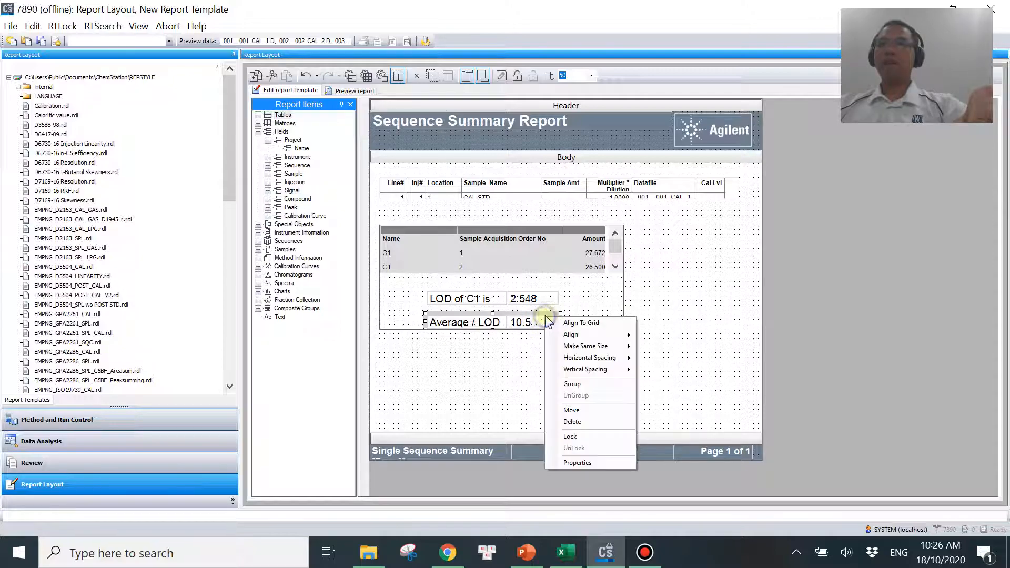
{"action": "left_click", "coordinate": [578, 464]}
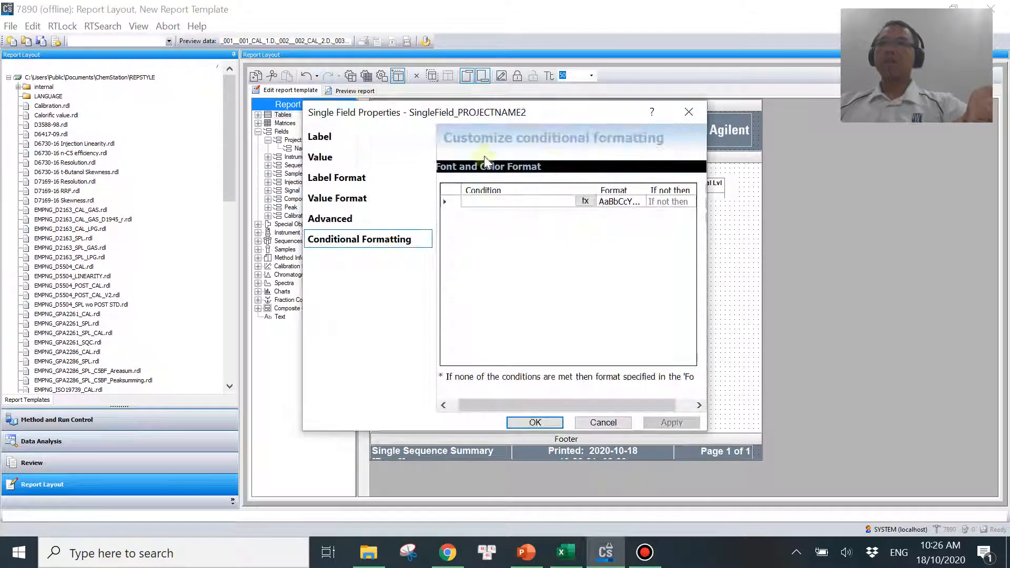
{"action": "left_click", "coordinate": [585, 201]}
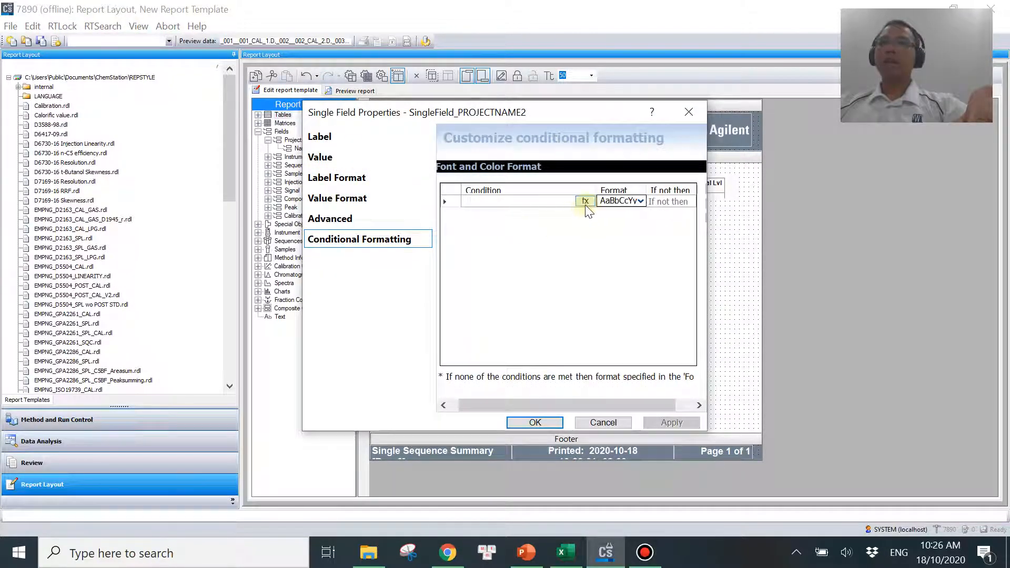
{"action": "left_click", "coordinate": [585, 201]}
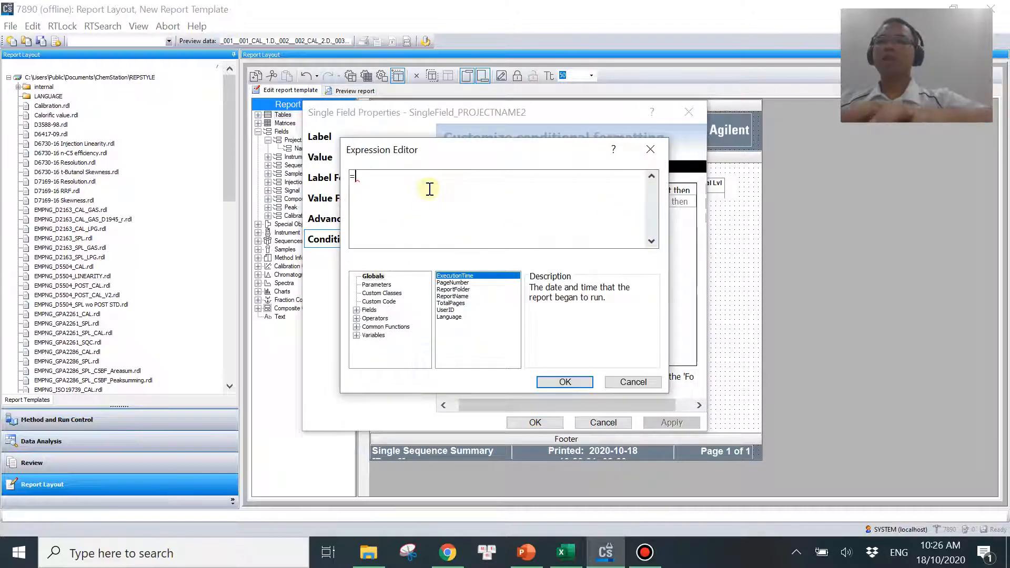
{"action": "type", "text": "iif("}
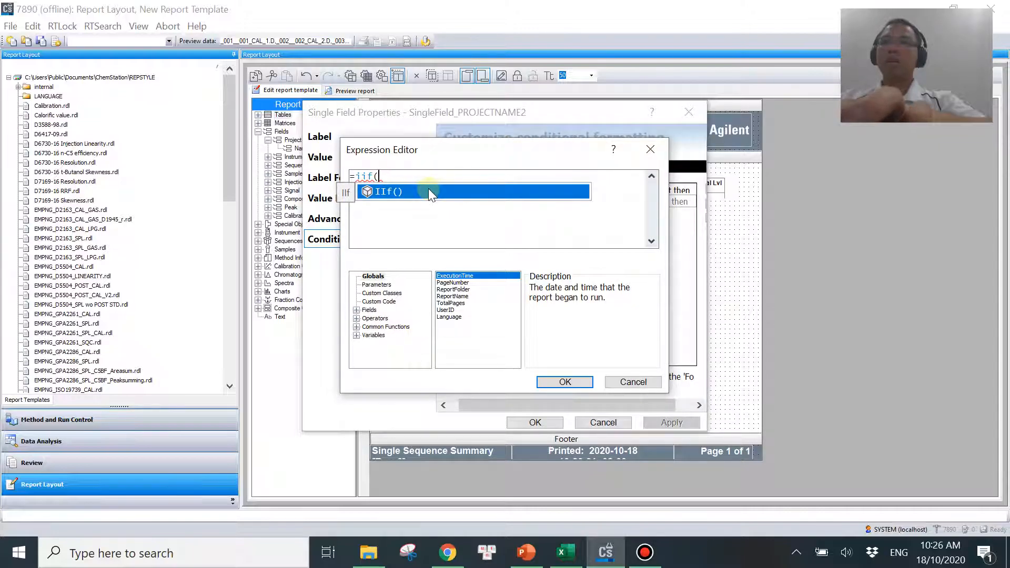
{"action": "left_click", "coordinate": [642, 383]}
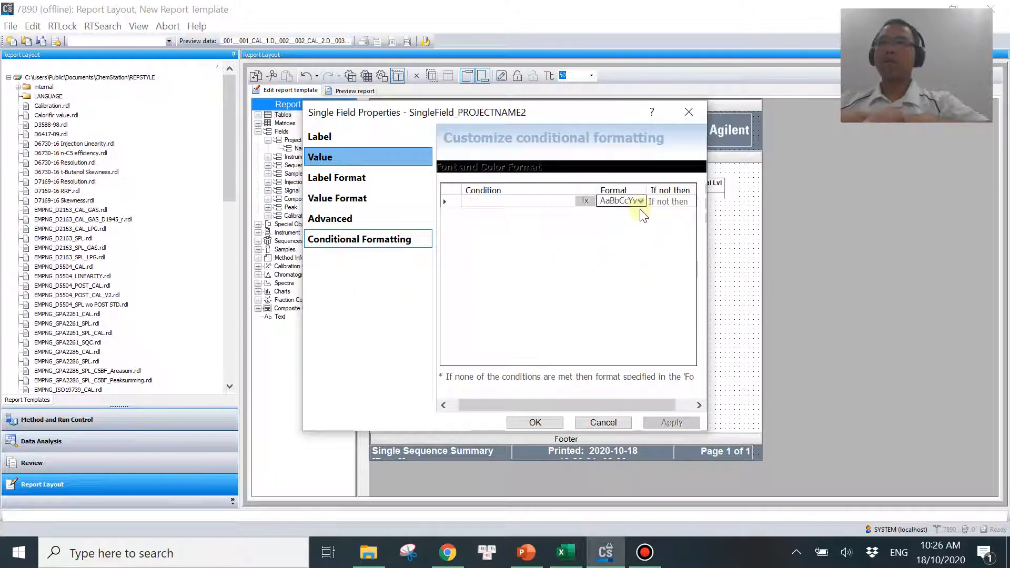
Copy the expression ave/(3*std) from the Average / LOD field's value definition
{"action": "left_click", "coordinate": [538, 421]}
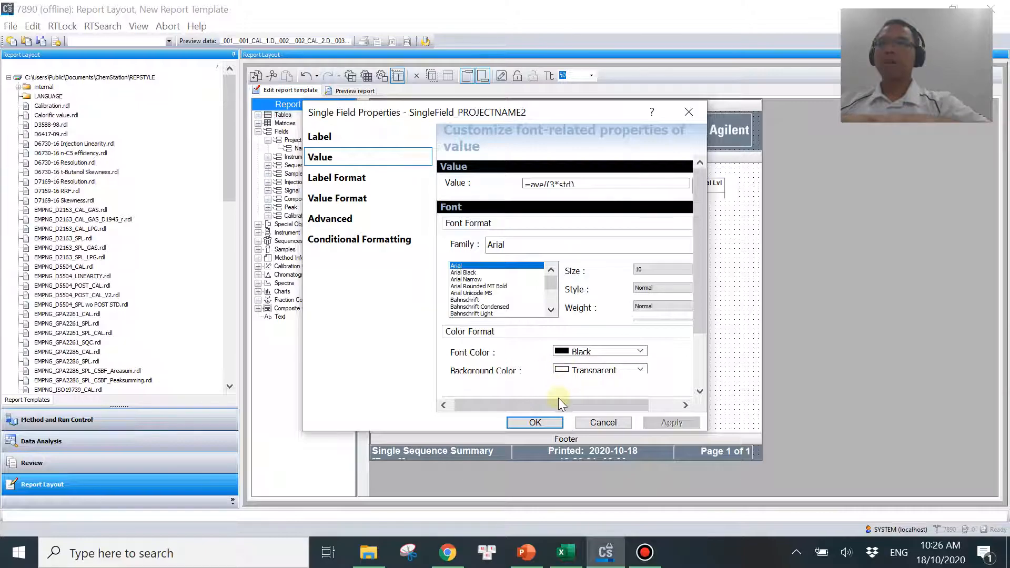
{"action": "left_click_drag", "start_coordinate": [558, 404], "coordinate": [591, 404]}
{"action": "left_click", "coordinate": [671, 185]}
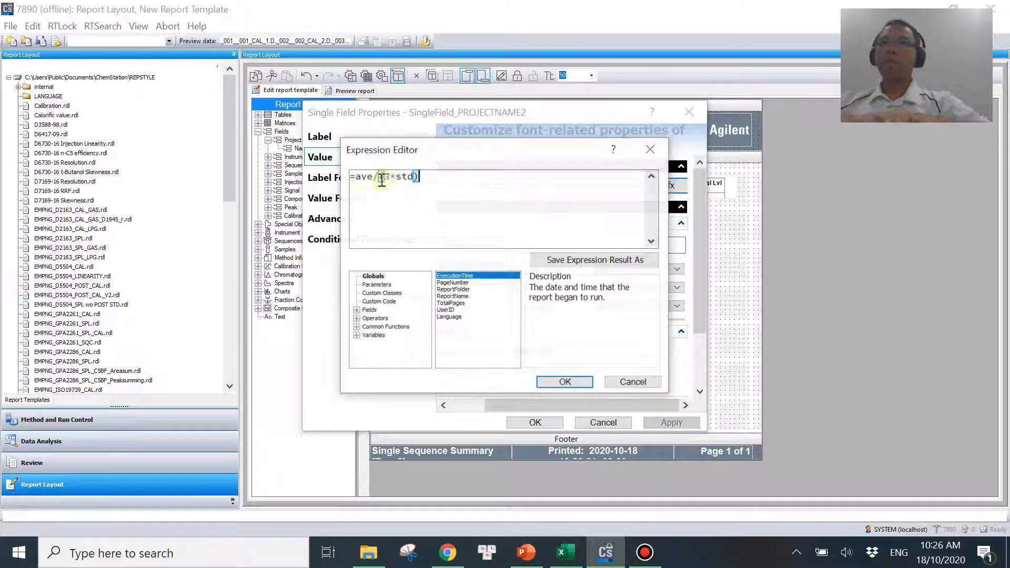
{"action": "left_click_drag", "start_coordinate": [356, 176], "coordinate": [425, 178]}
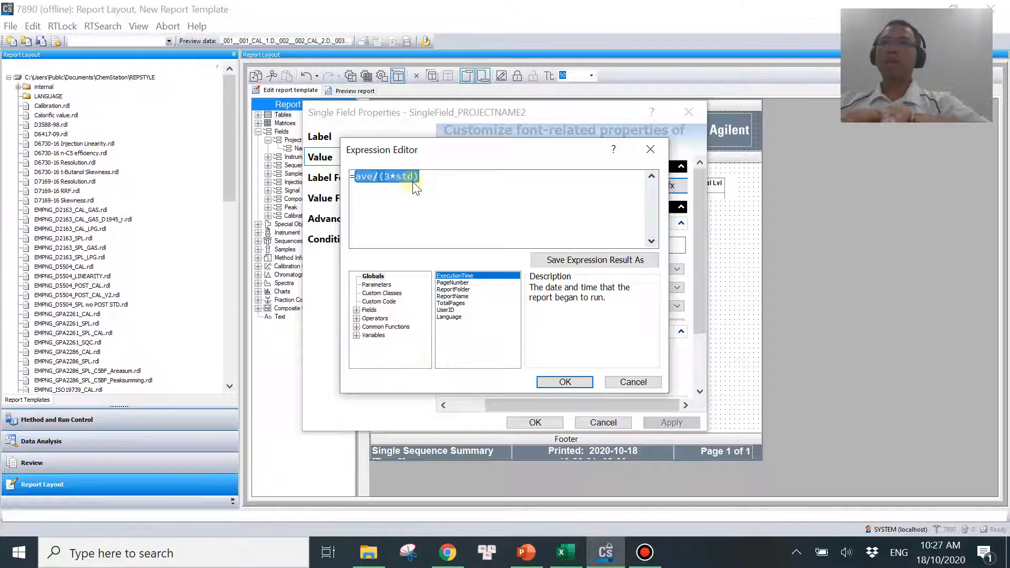
{"action": "left_click", "coordinate": [561, 382]}
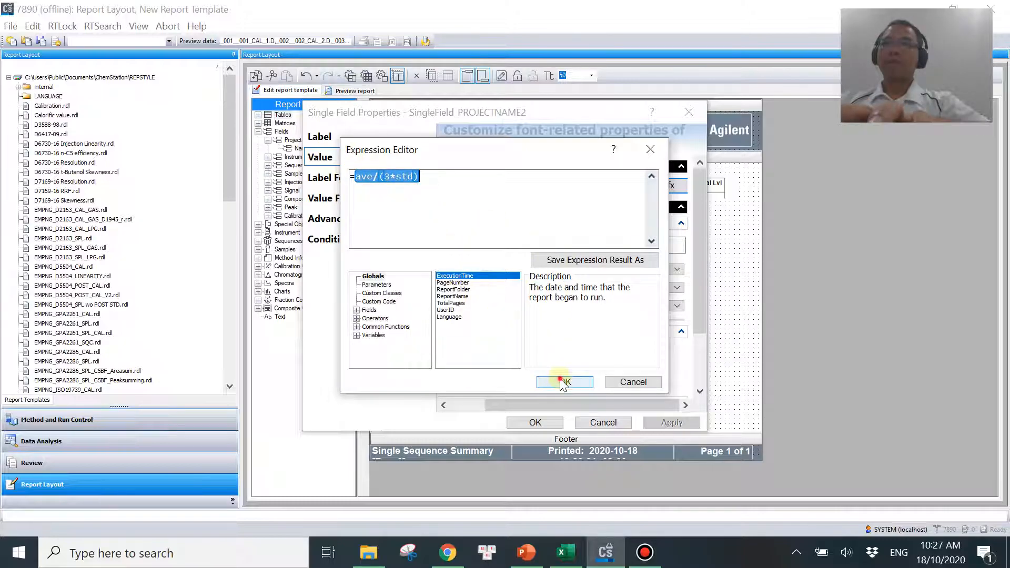
Add a conditional format to the Average / LOD field with the condition =iif(ave/(3*std)>10,"OK","NOT OK")="OK"
{"action": "left_click", "coordinate": [342, 240]}
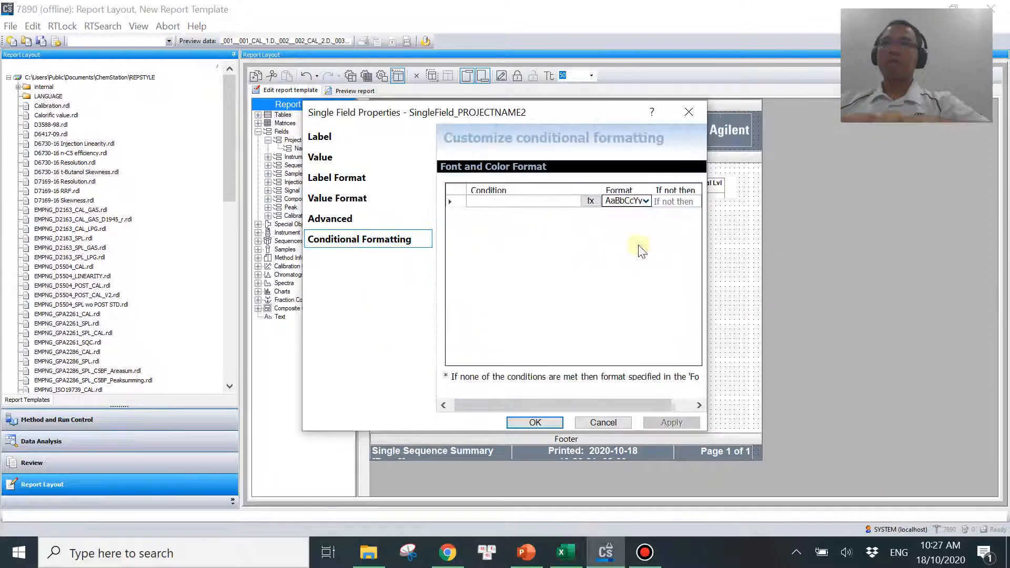
{"action": "left_click", "coordinate": [590, 201]}
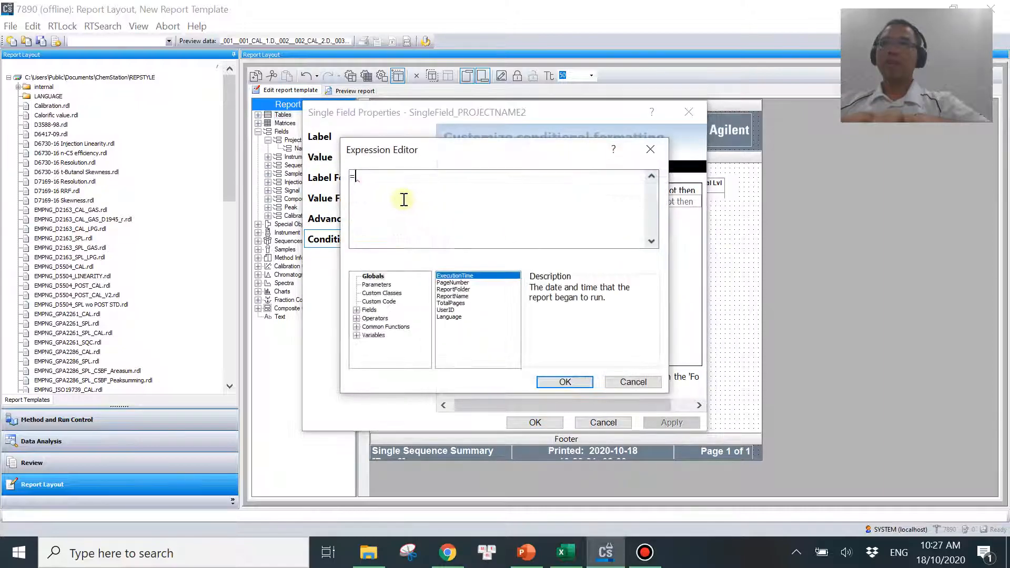
{"action": "type", "text": "iif(ave/(3*std)"}
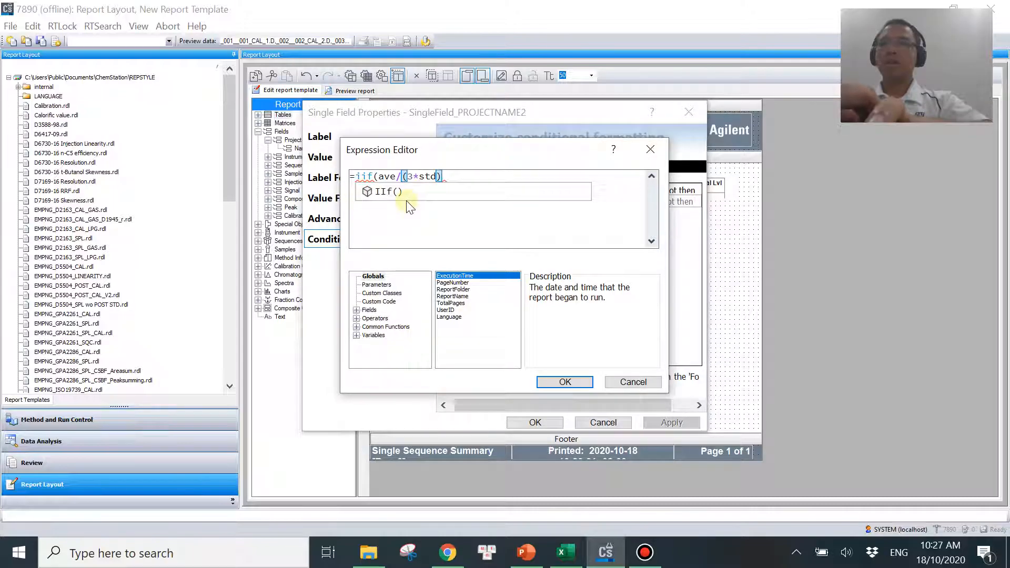
{"action": "type", "text": ">"}
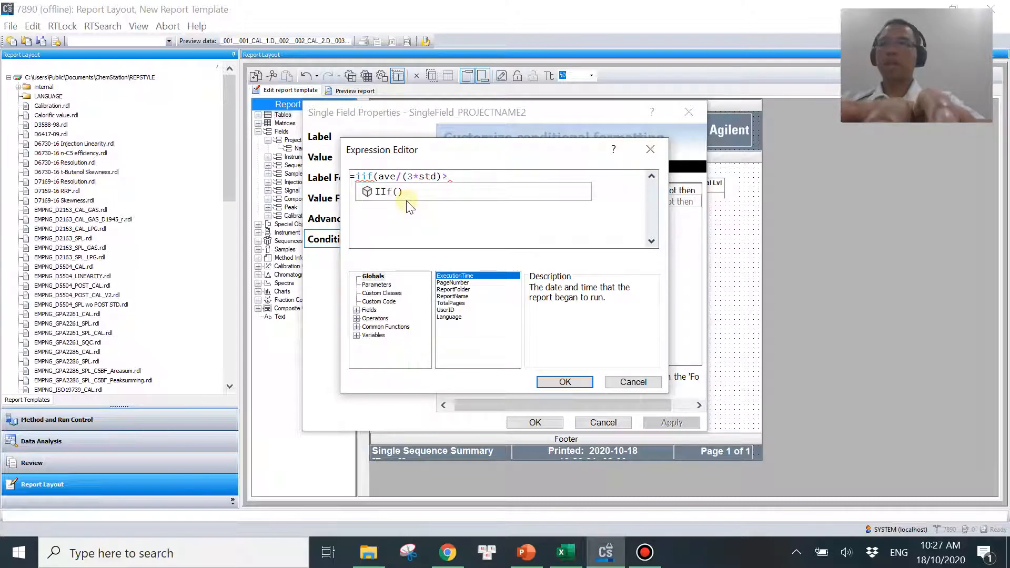
{"action": "type", "text": "10,\"O"}
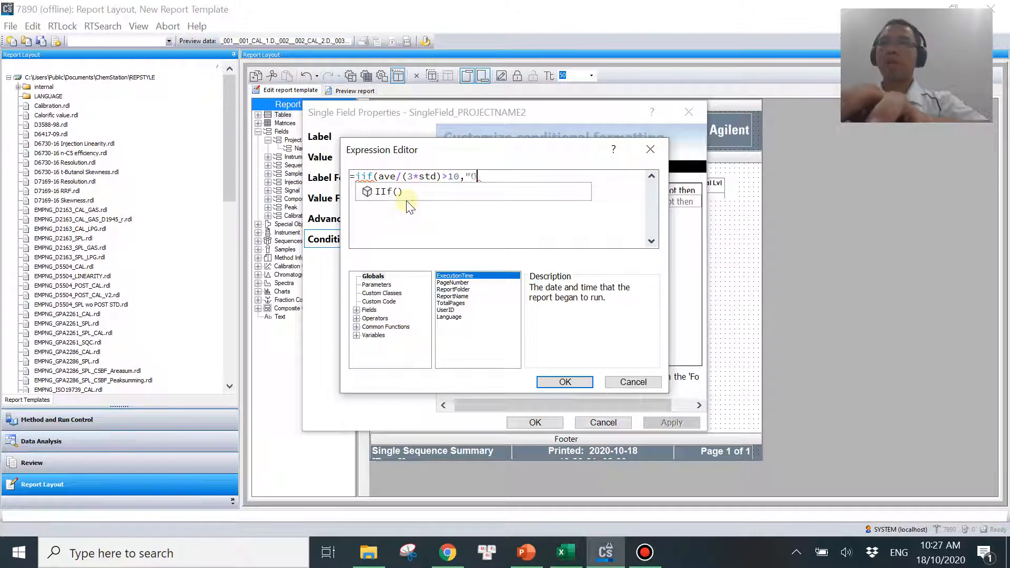
{"action": "type", "text": "K\",\""}
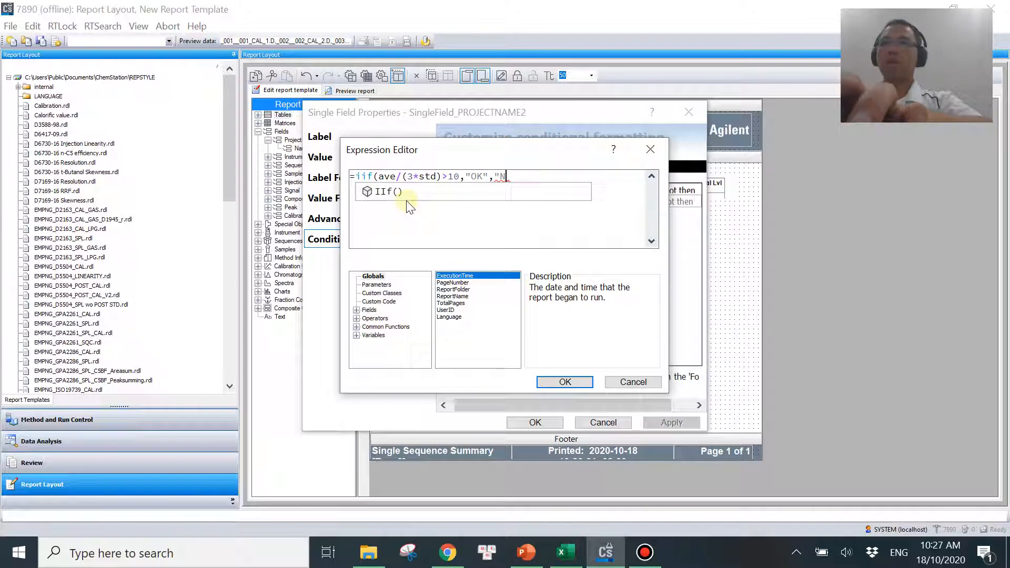
{"action": "type", "text": "NOT OK\")"}
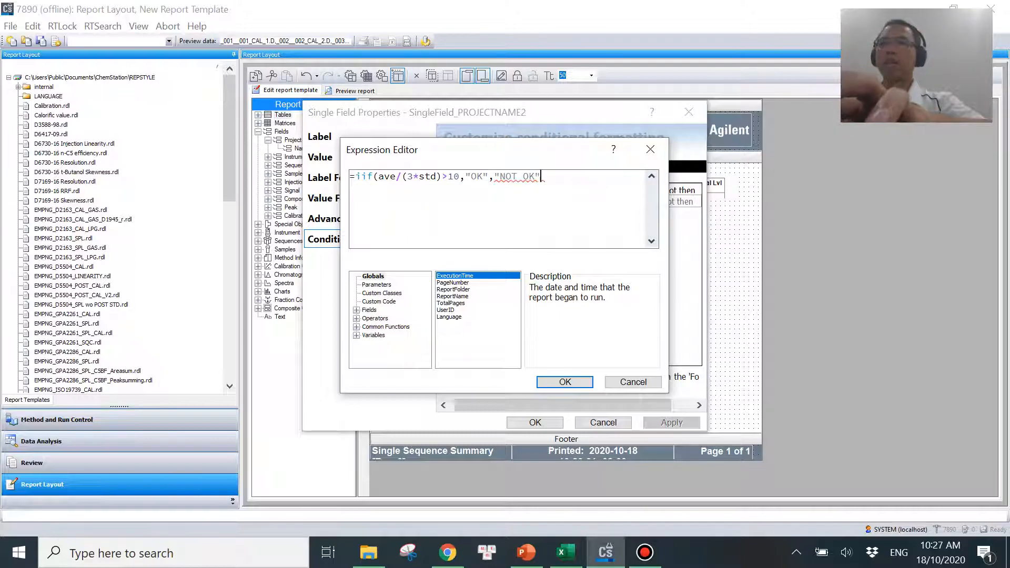
{"action": "type", "text": "=\"O"}
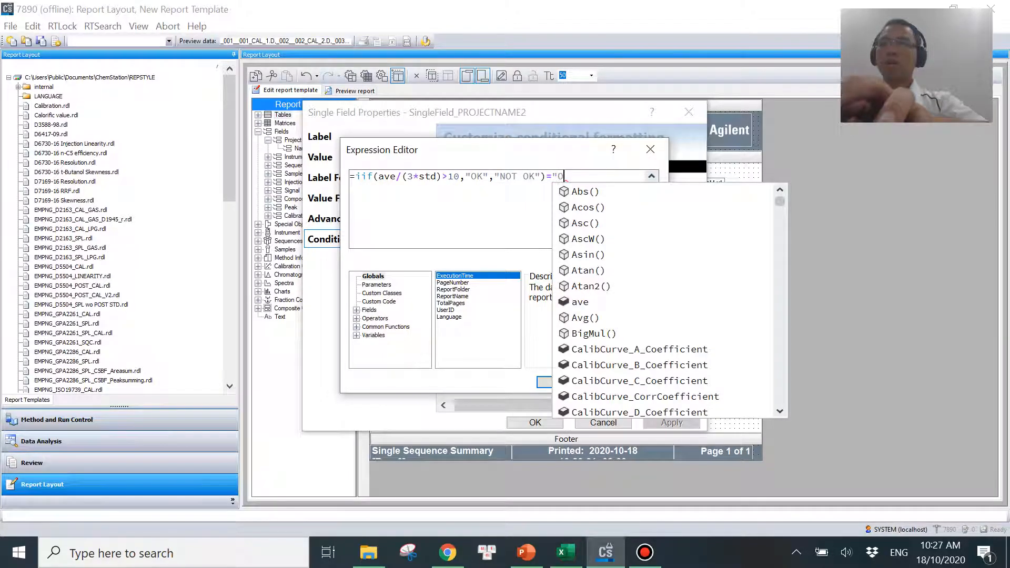
{"action": "type", "text": "K\""}
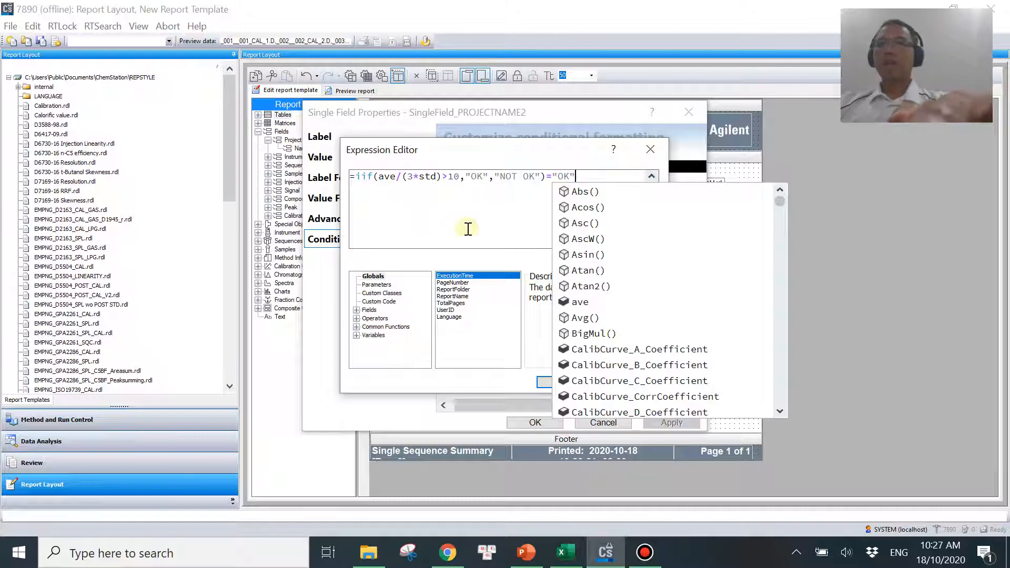
{"action": "left_click", "coordinate": [545, 382]}
Set a yellow-green background color as the format for the field's "OK" condition
{"action": "left_click", "coordinate": [640, 202]}
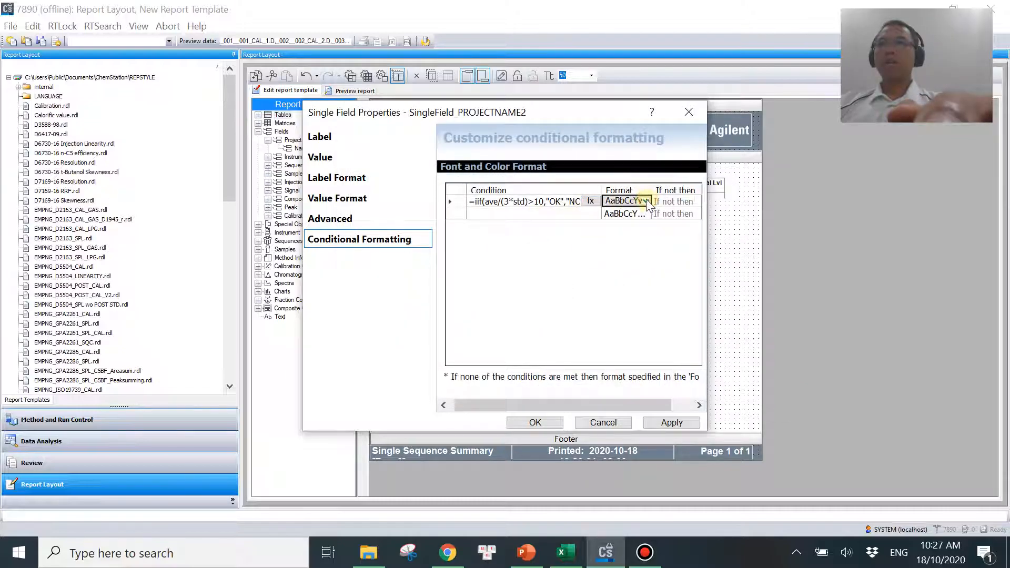
{"action": "left_click", "coordinate": [647, 202]}
{"action": "left_click", "coordinate": [648, 202]}
{"action": "left_click", "coordinate": [647, 202]}
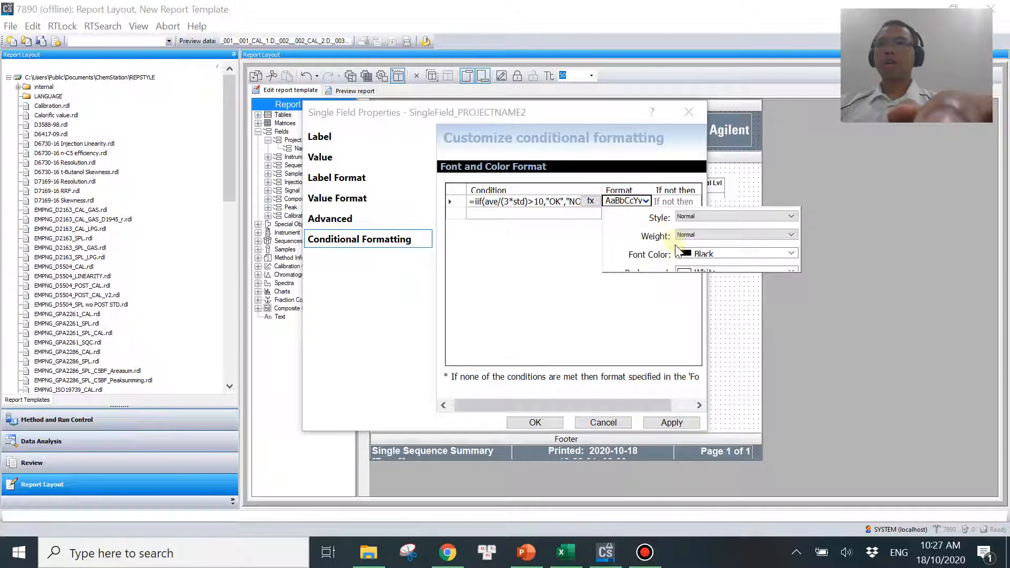
{"action": "left_click", "coordinate": [701, 271]}
{"action": "scroll", "coordinate": [718, 315], "scroll_direction": "down", "scroll_amount": 5}
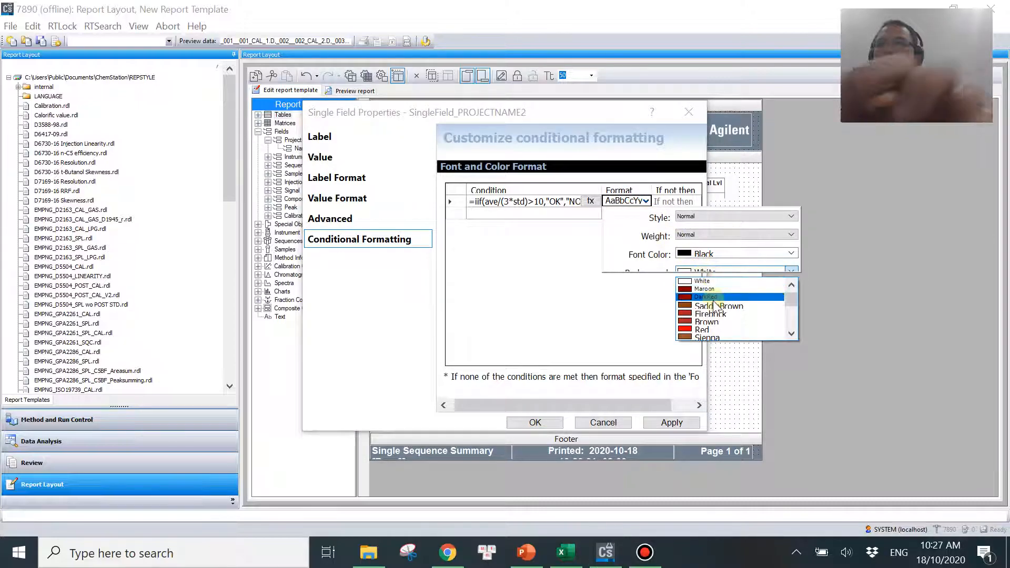
{"action": "left_click", "coordinate": [708, 328]}
{"action": "left_click", "coordinate": [576, 300]}
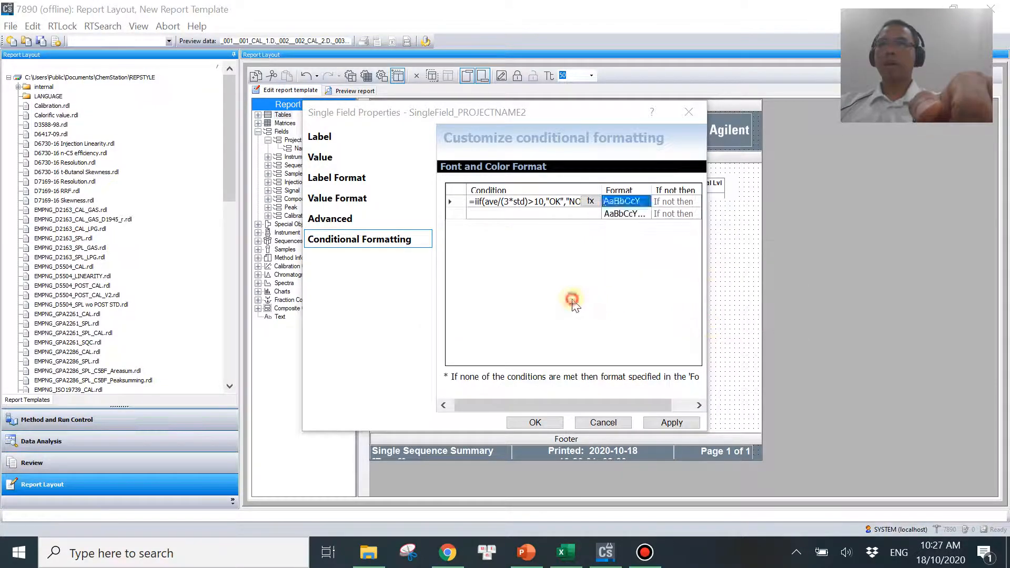
Add a second conditional format to the Average / LOD field with the condition =iif(ave/(3*std)>10,"OK","NOT OK")="NOT OK"
{"action": "left_click", "coordinate": [590, 201]}
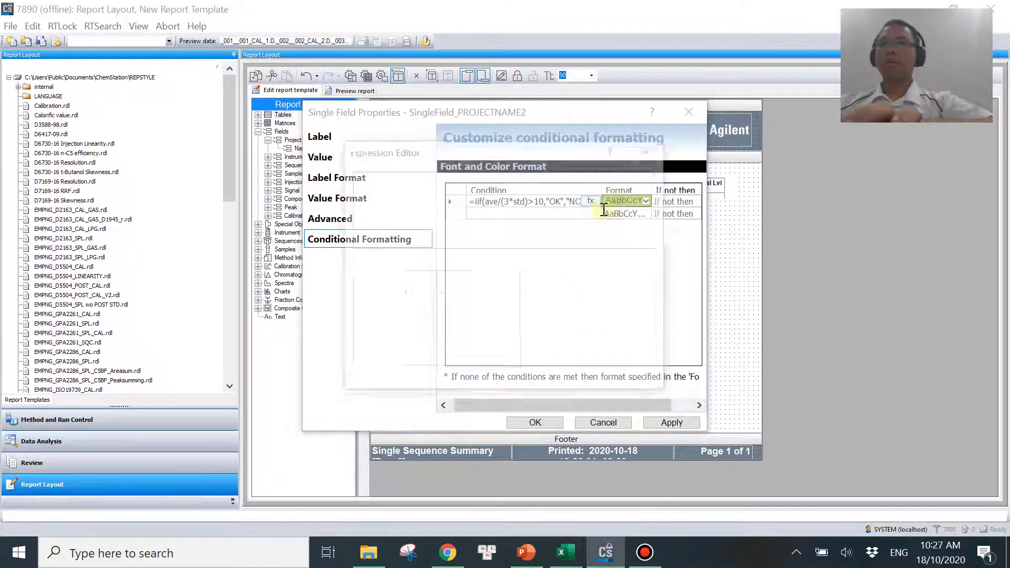
{"action": "left_click_drag", "start_coordinate": [589, 177], "coordinate": [259, 180]}
{"action": "key", "text": "ctrl+c"}
{"action": "left_click", "coordinate": [585, 381]}
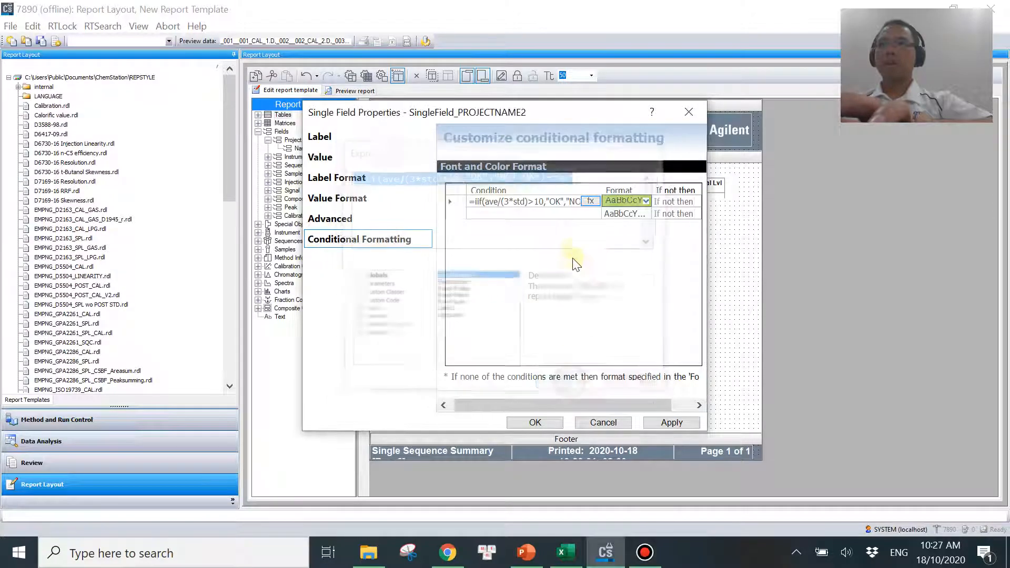
{"action": "left_click", "coordinate": [590, 217]}
{"action": "double_click", "coordinate": [424, 185]}
{"action": "key", "text": "ctrl+v"}
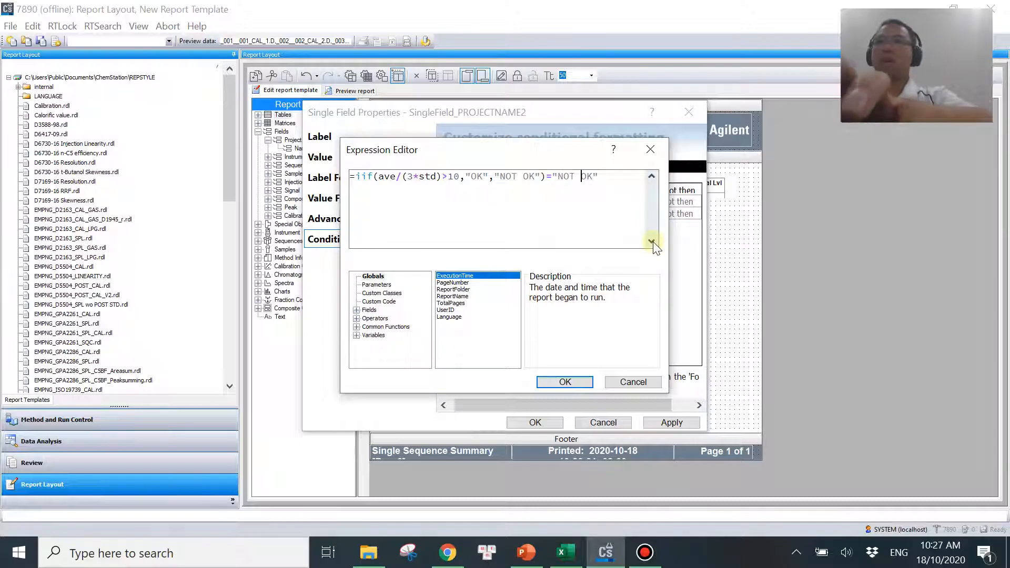
{"action": "left_click", "coordinate": [564, 381]}
Set a red background color as the format for the field's "NOT OK" condition and accept the field properties
{"action": "left_click", "coordinate": [626, 213]}
{"action": "left_click", "coordinate": [646, 214]}
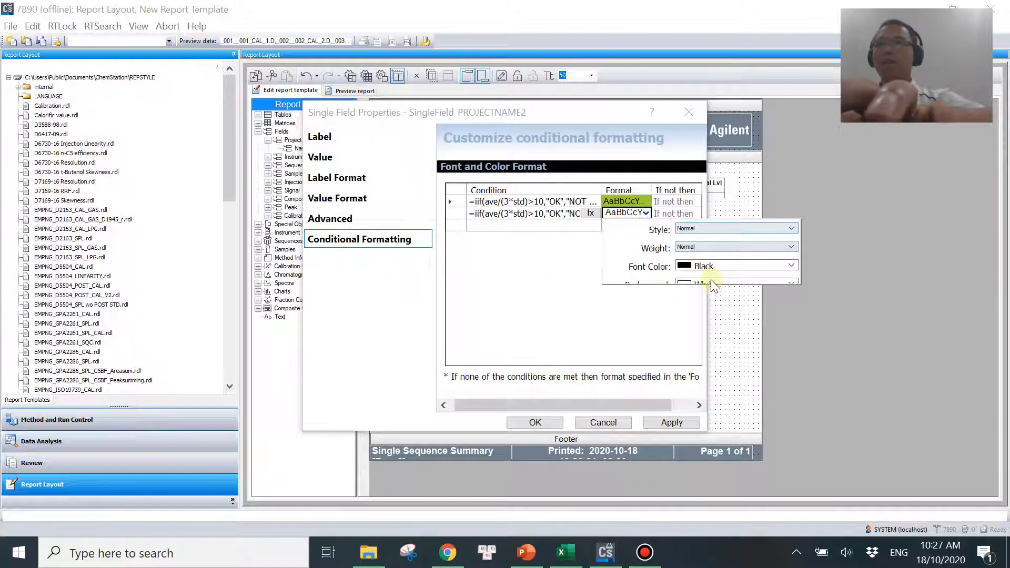
{"action": "left_click", "coordinate": [706, 282]}
{"action": "left_click", "coordinate": [705, 339]}
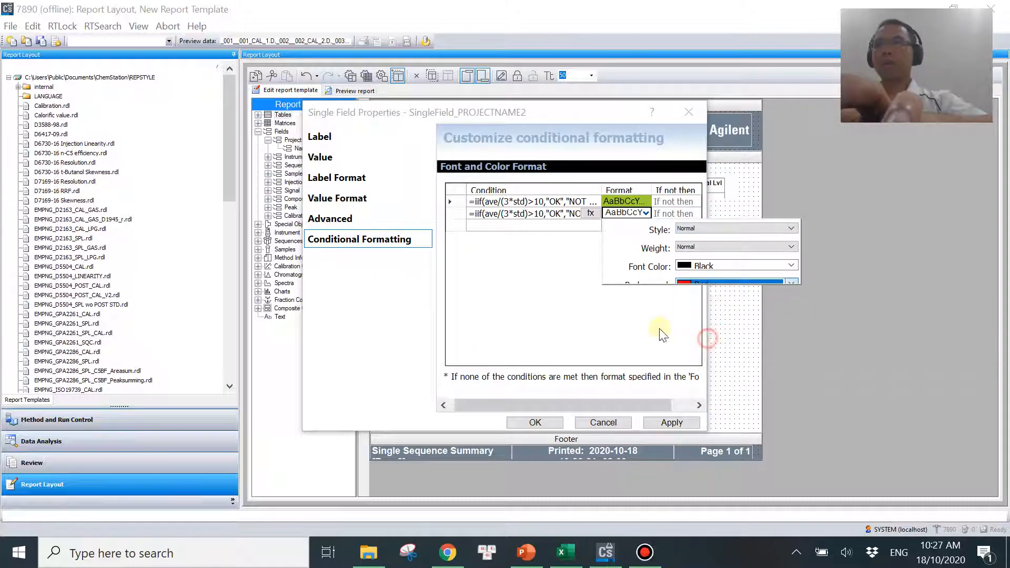
{"action": "left_click", "coordinate": [552, 323]}
{"action": "left_click", "coordinate": [549, 426]}
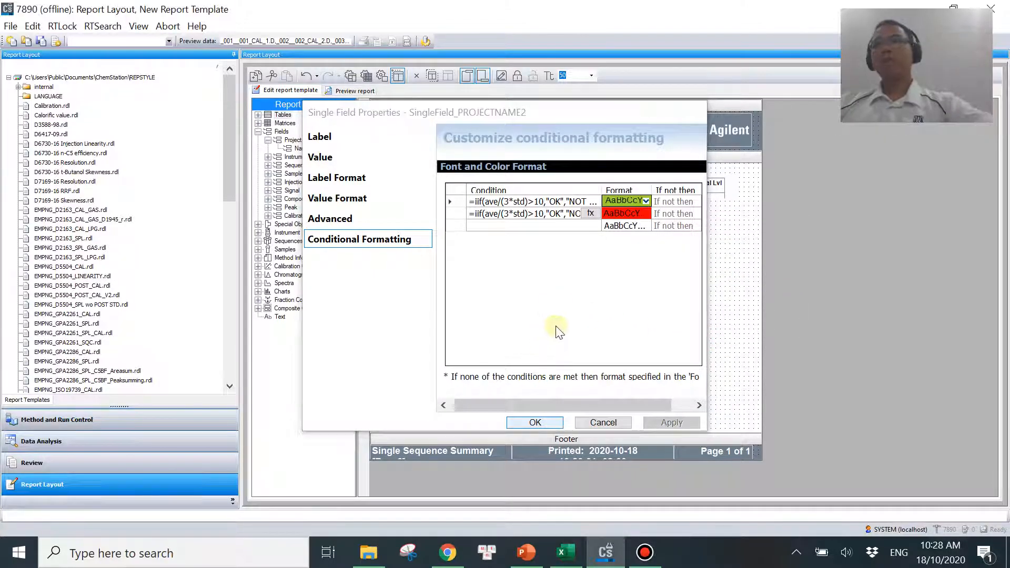
Preview the report and examine the background color of each compound's Average / LOD value across all pages
{"action": "left_click", "coordinate": [339, 92]}
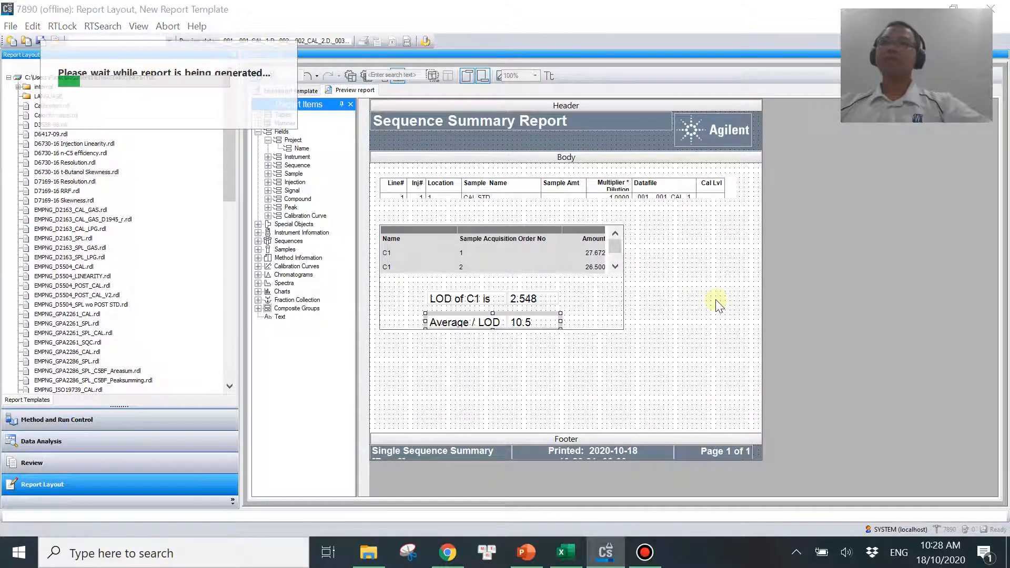
{"action": "scroll", "coordinate": [664, 350], "scroll_direction": "down", "scroll_amount": 5}
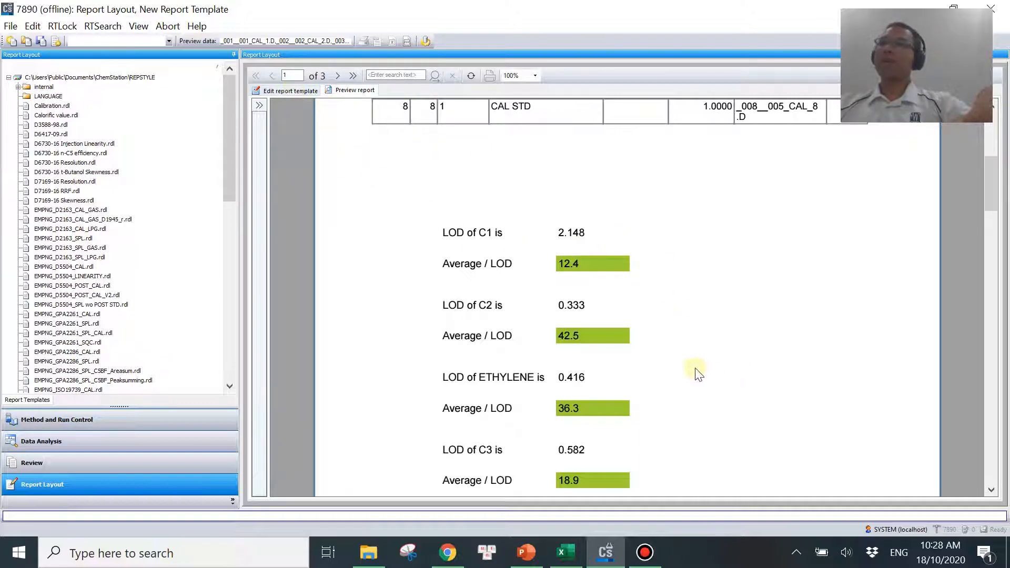
{"action": "scroll", "coordinate": [720, 345], "scroll_direction": "down", "scroll_amount": 1}
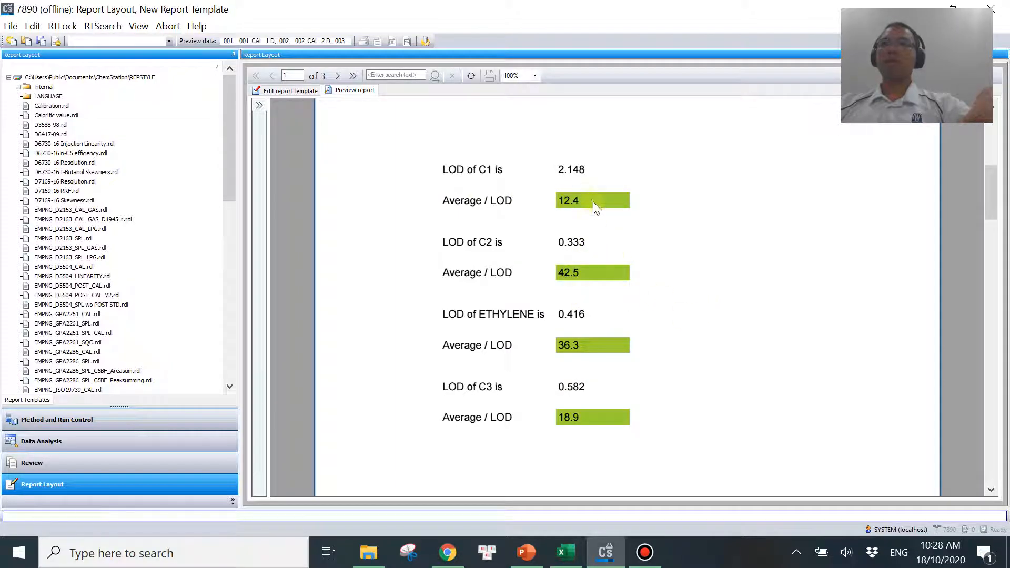
{"action": "scroll", "coordinate": [699, 386], "scroll_direction": "down", "scroll_amount": 10}
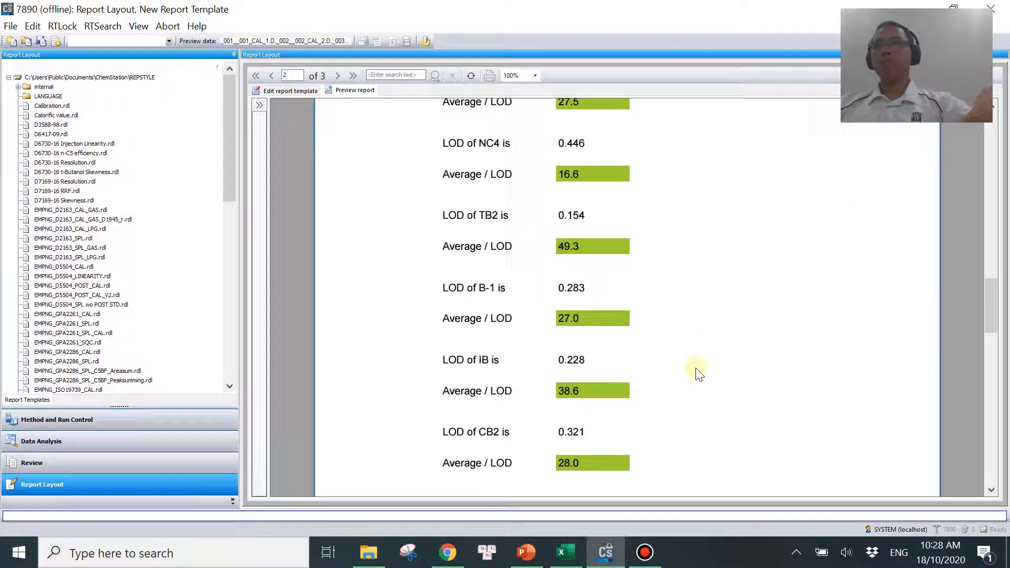
{"action": "scroll", "coordinate": [590, 462], "scroll_direction": "down", "scroll_amount": 12}
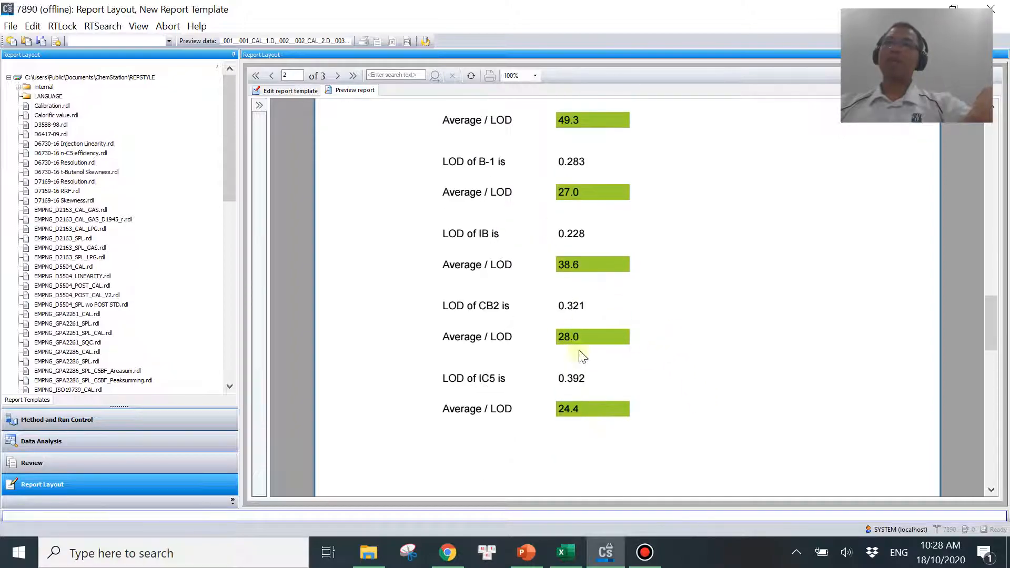
{"action": "scroll", "coordinate": [603, 365], "scroll_direction": "down", "scroll_amount": 2}
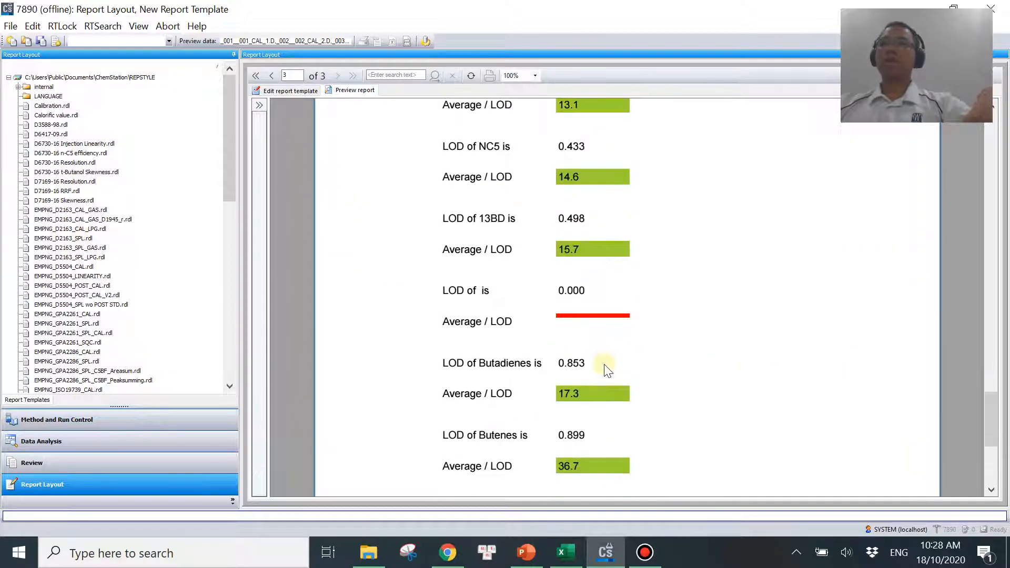
{"action": "scroll", "coordinate": [629, 315], "scroll_direction": "down", "scroll_amount": 6}
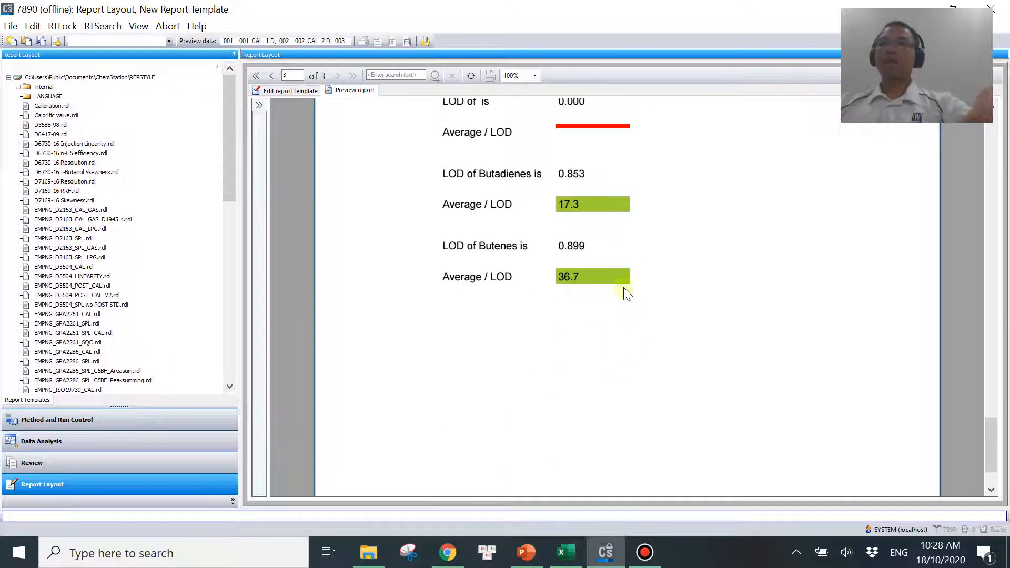
{"action": "scroll", "coordinate": [706, 368], "scroll_direction": "up", "scroll_amount": 20}
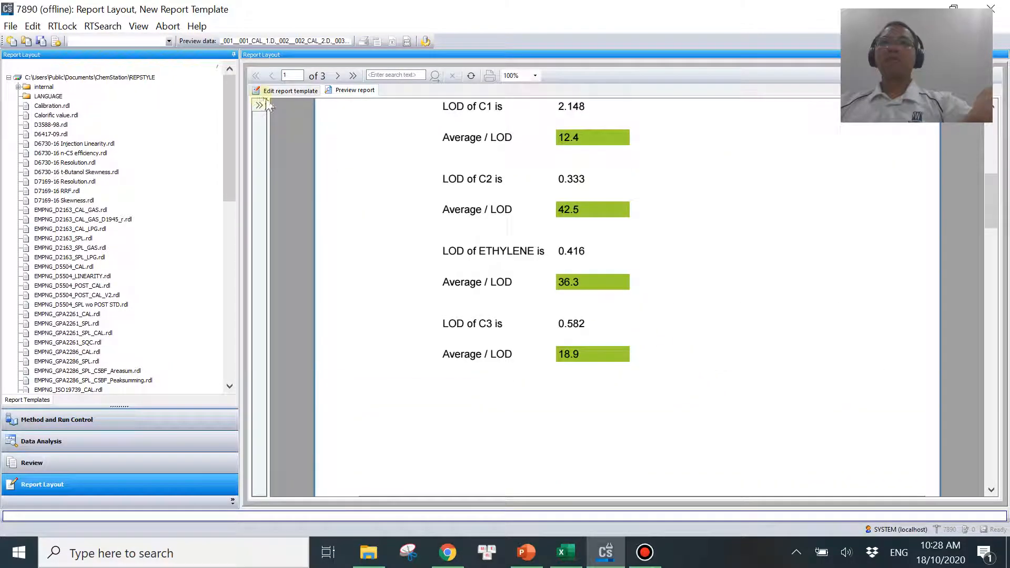
Return to editing the template and open the conditional formatting properties of the Average / LOD field
{"action": "left_click", "coordinate": [289, 92]}
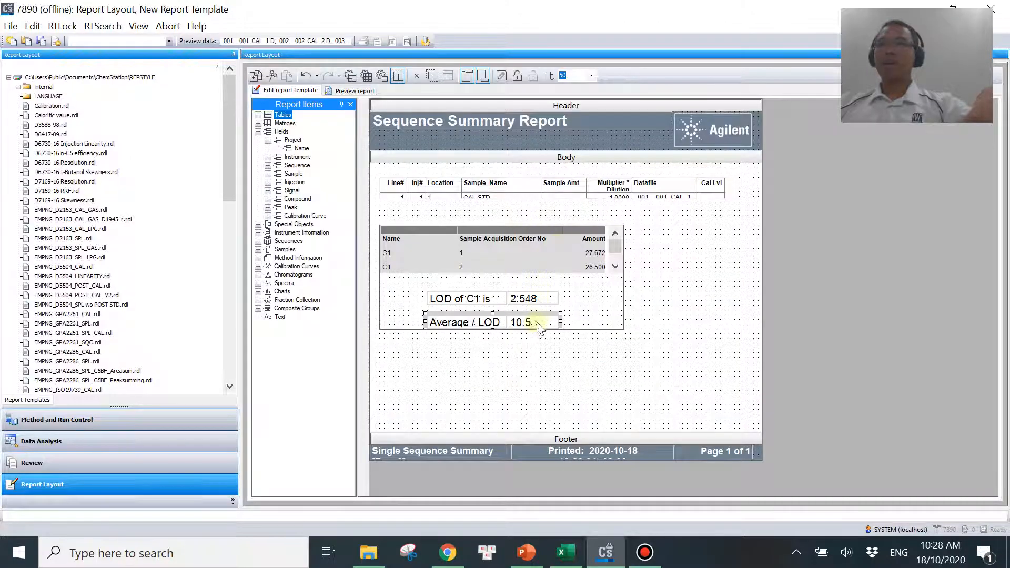
{"action": "right_click", "coordinate": [539, 326]}
{"action": "left_click", "coordinate": [575, 467]}
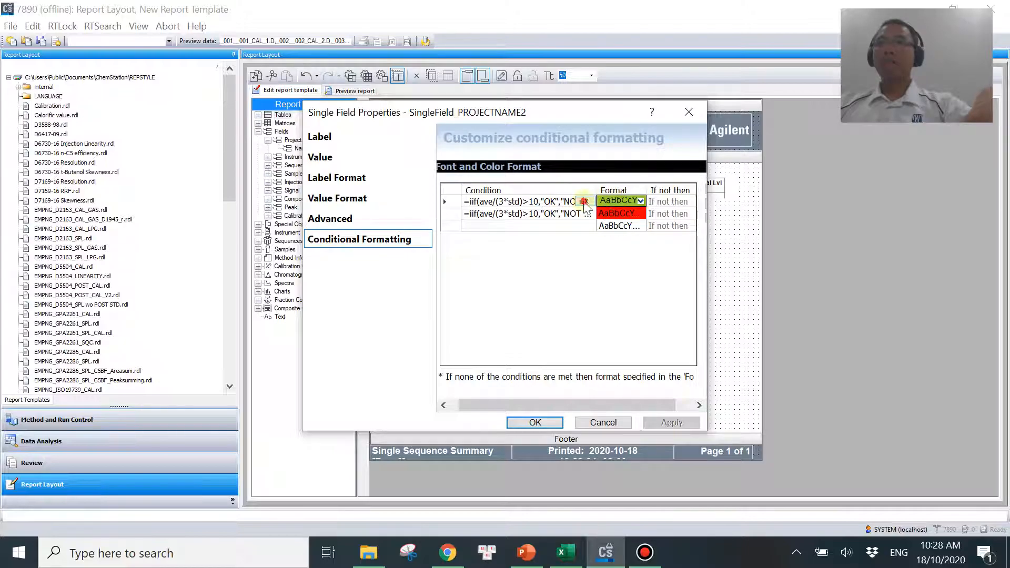
Try ending the green format's condition with ="NOT OK" instead, and check the red format's condition expression
{"action": "left_click", "coordinate": [583, 202]}
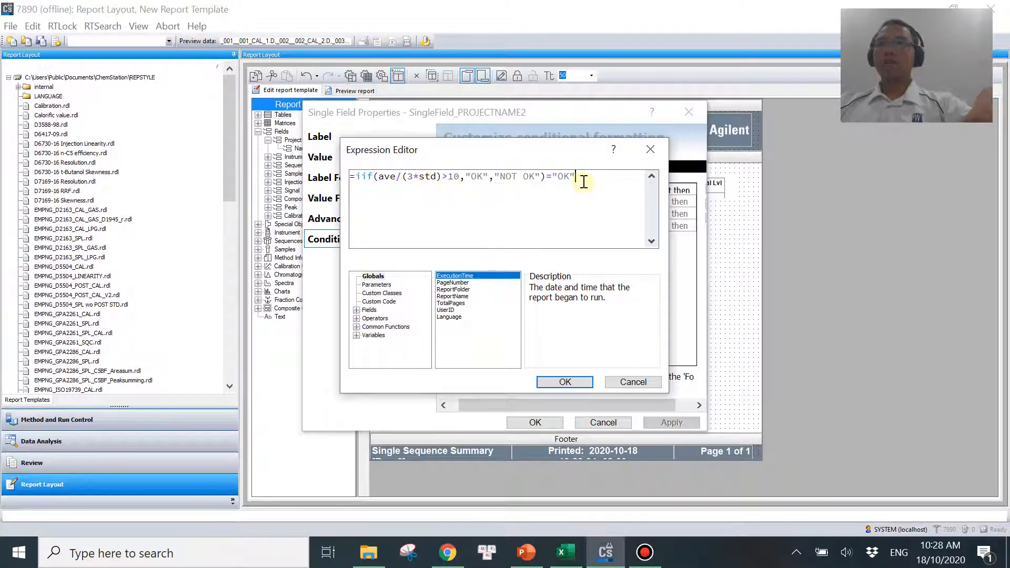
{"action": "left_click", "coordinate": [560, 177]}
{"action": "type", "text": "NOT"}
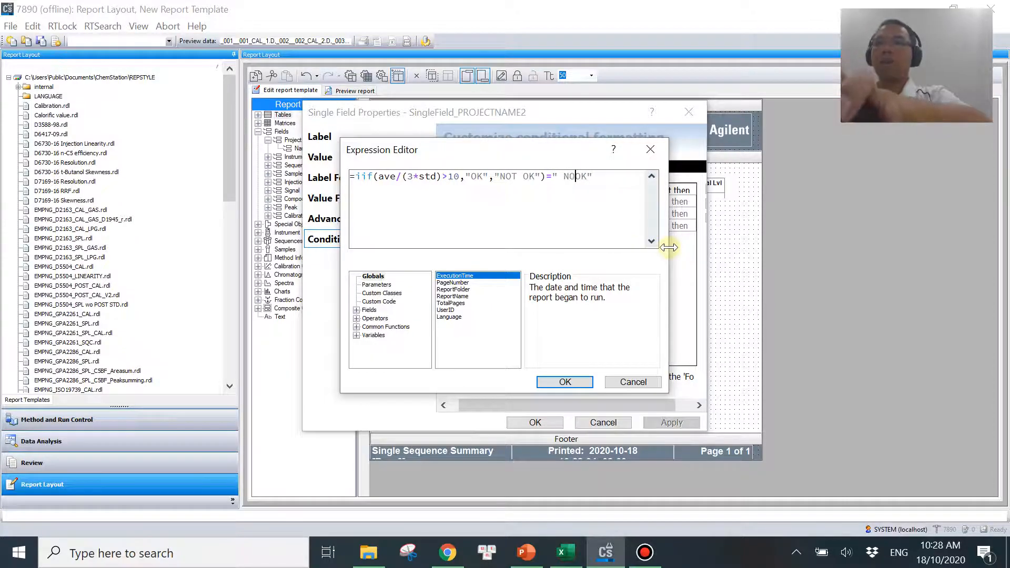
{"action": "left_click", "coordinate": [564, 177]}
{"action": "key", "text": "BackSpace"}
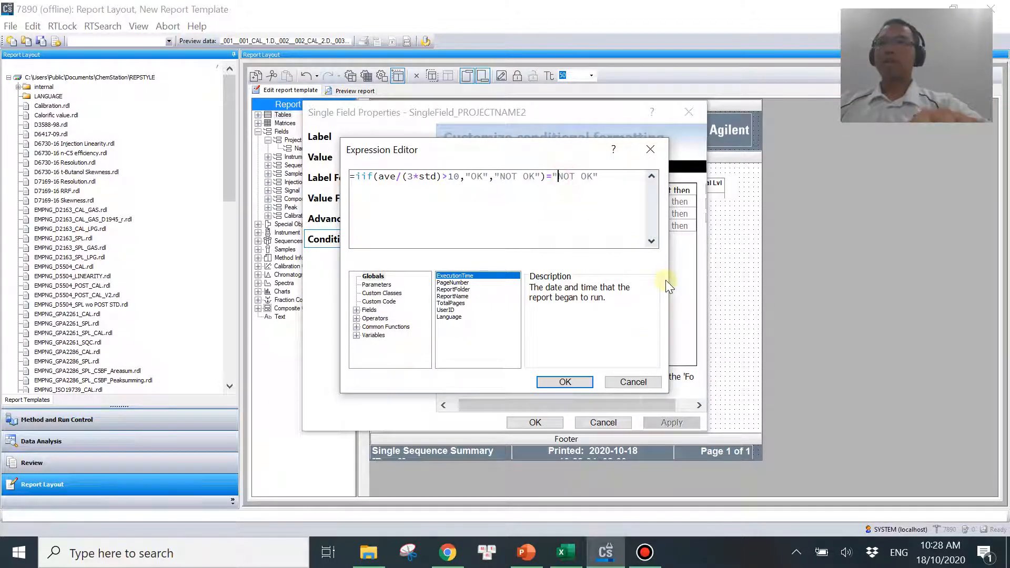
{"action": "left_click", "coordinate": [565, 382]}
{"action": "left_click", "coordinate": [588, 216]}
{"action": "left_click", "coordinate": [586, 214]}
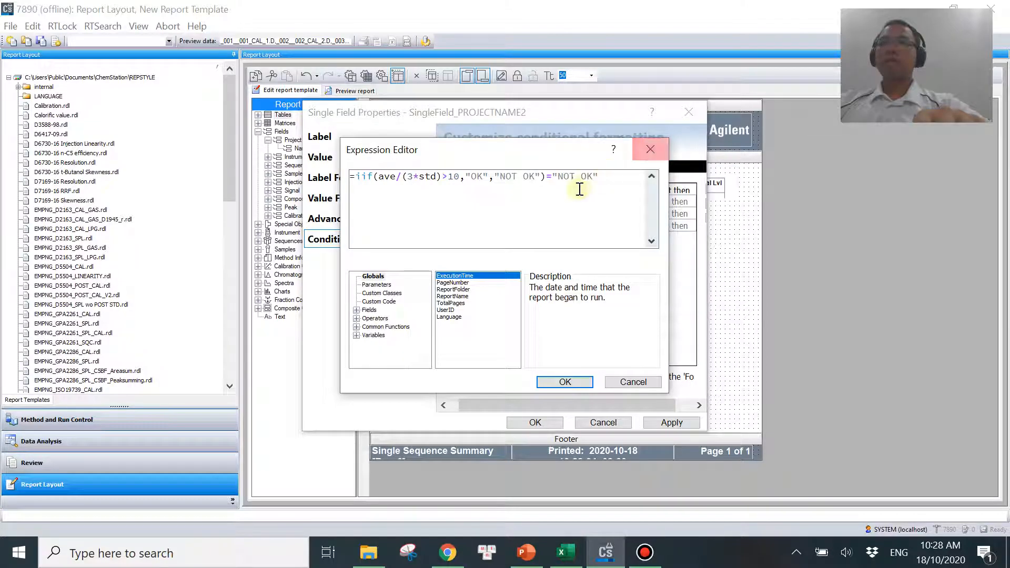
{"action": "left_click", "coordinate": [651, 150]}
Set the green format's condition to =iif(ave/(3*std)<=10,"OK","NOT OK")="OK"
{"action": "left_click", "coordinate": [583, 201]}
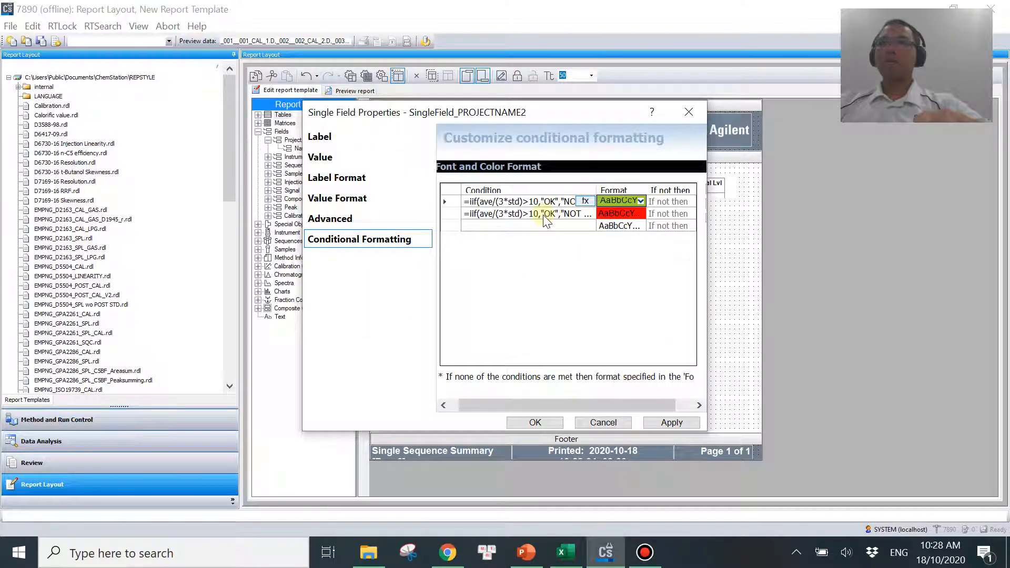
{"action": "key", "text": "BackSpace"}
{"action": "type", "text": "<=10,\"OK\",\"NOT OK\")=\"NOT OK"}
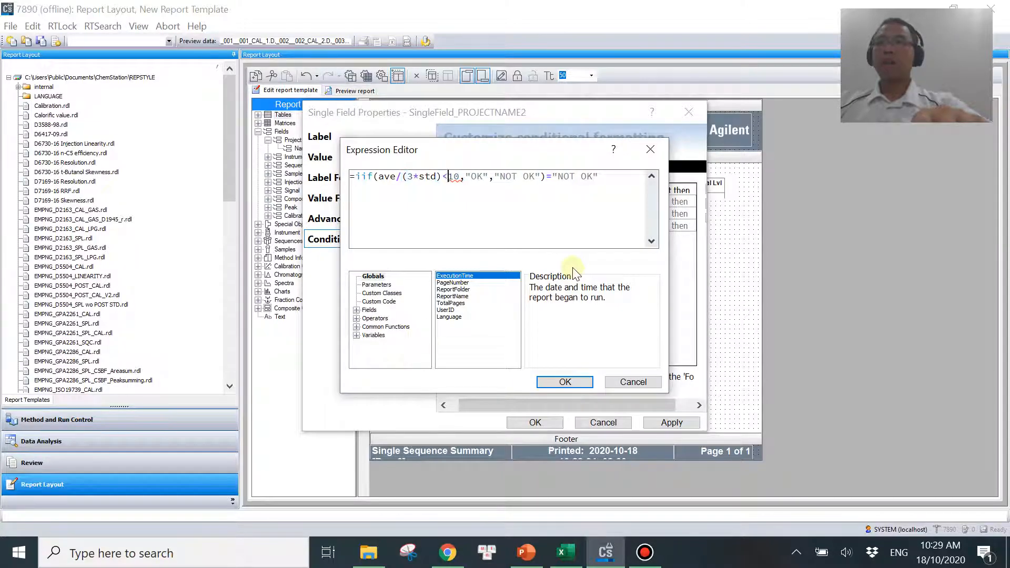
{"action": "left_click", "coordinate": [584, 177]}
{"action": "key", "text": "BackSpace"}
{"action": "key", "text": "BackSpace"}
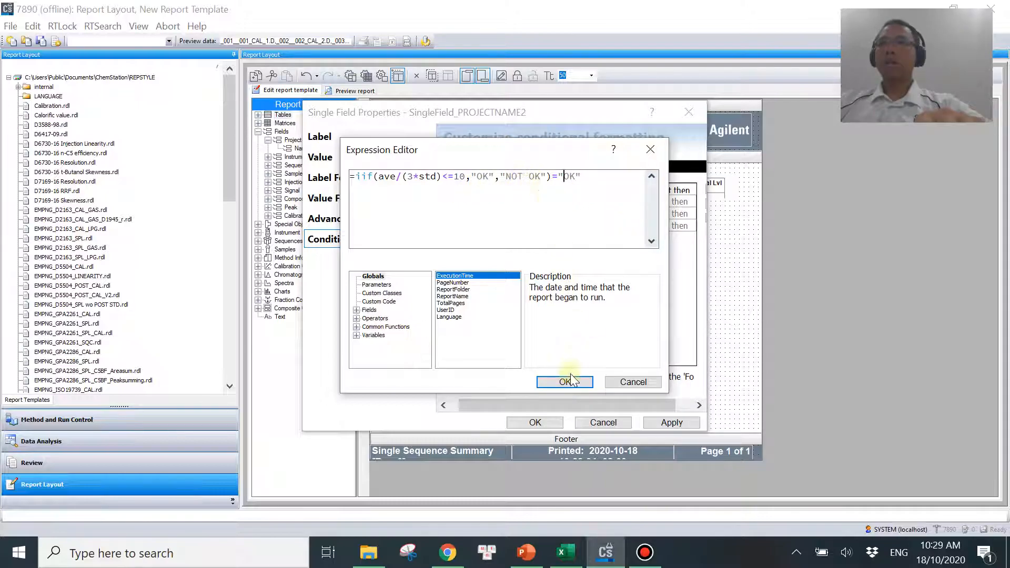
{"action": "left_click", "coordinate": [565, 381]}
Set the red format's condition to =iif(ave/(3*std)<=10,"OK","NOT OK")="NOT OK" and accept the field properties
{"action": "left_click", "coordinate": [583, 213]}
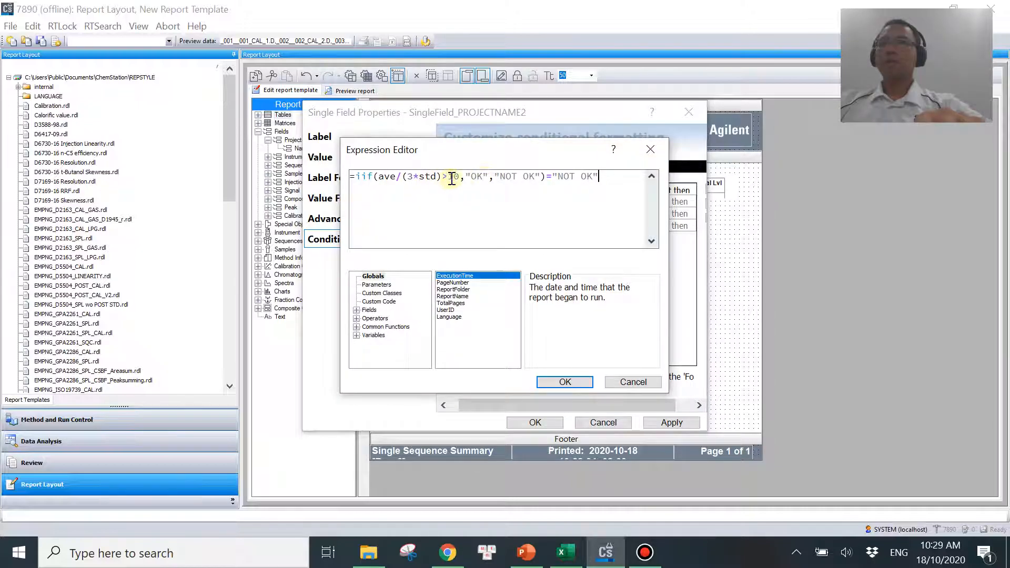
{"action": "key", "text": "BackSpace"}
{"action": "type", "text": "<="}
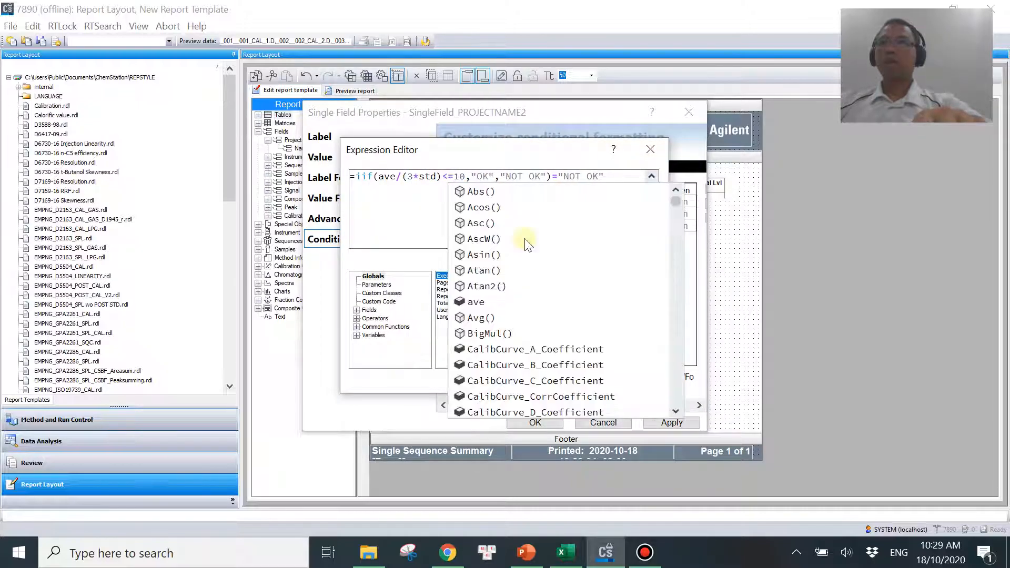
{"action": "left_click", "coordinate": [388, 211]}
{"action": "left_click", "coordinate": [564, 382]}
{"action": "left_click", "coordinate": [533, 423]}
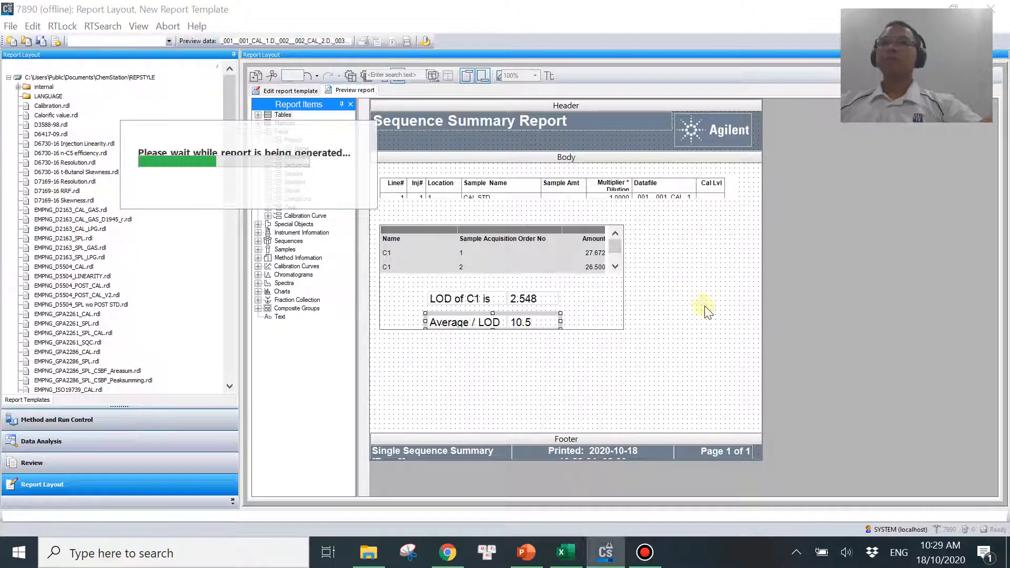
Preview the report with the reversed conditions and examine the background colors of the Average / LOD values
{"action": "scroll", "coordinate": [706, 309], "scroll_direction": "down", "scroll_amount": 3}
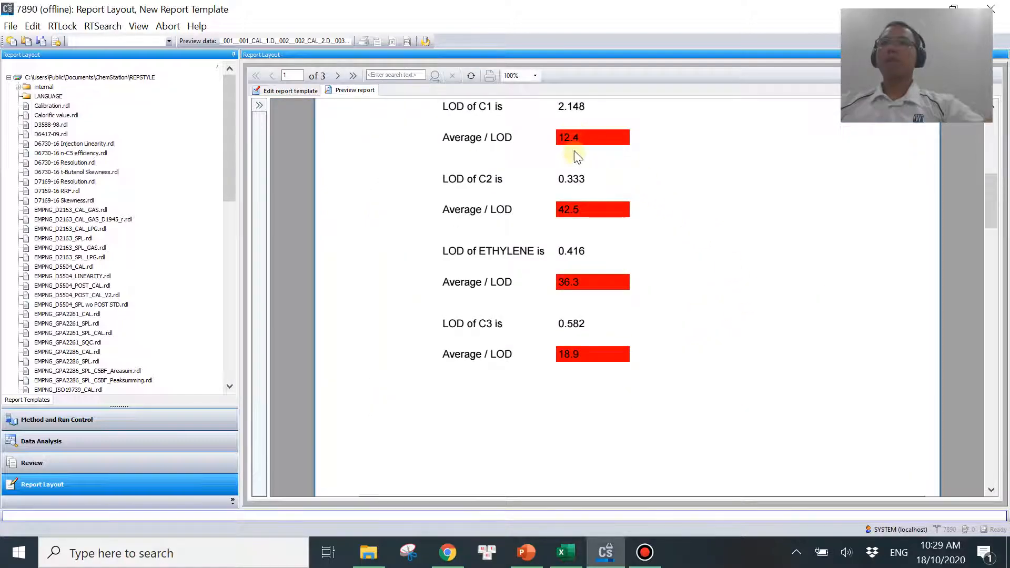
{"action": "scroll", "coordinate": [647, 392], "scroll_direction": "down", "scroll_amount": 4}
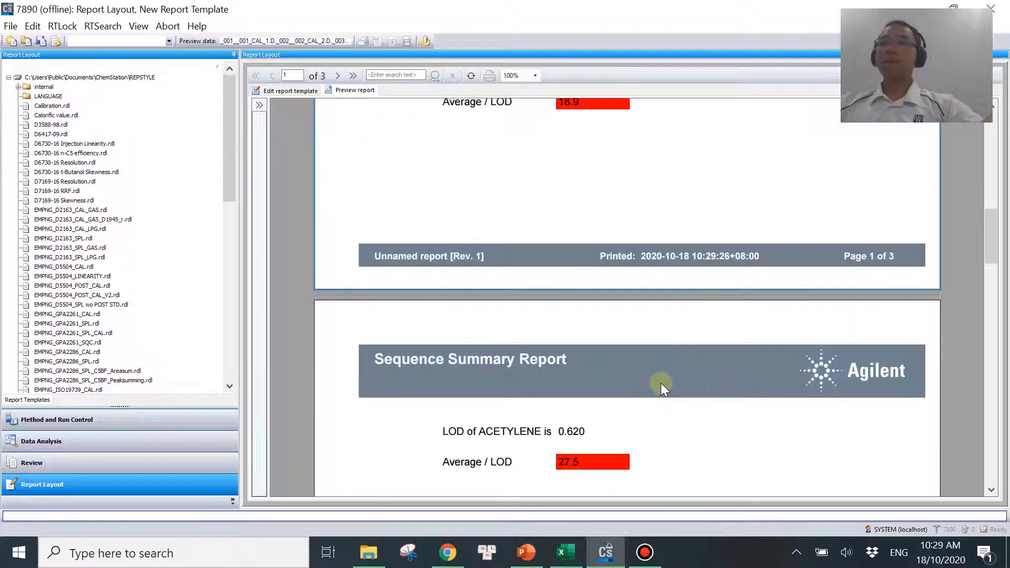
{"action": "scroll", "coordinate": [661, 384], "scroll_direction": "down", "scroll_amount": 3}
{"action": "scroll", "coordinate": [700, 354], "scroll_direction": "up", "scroll_amount": 8}
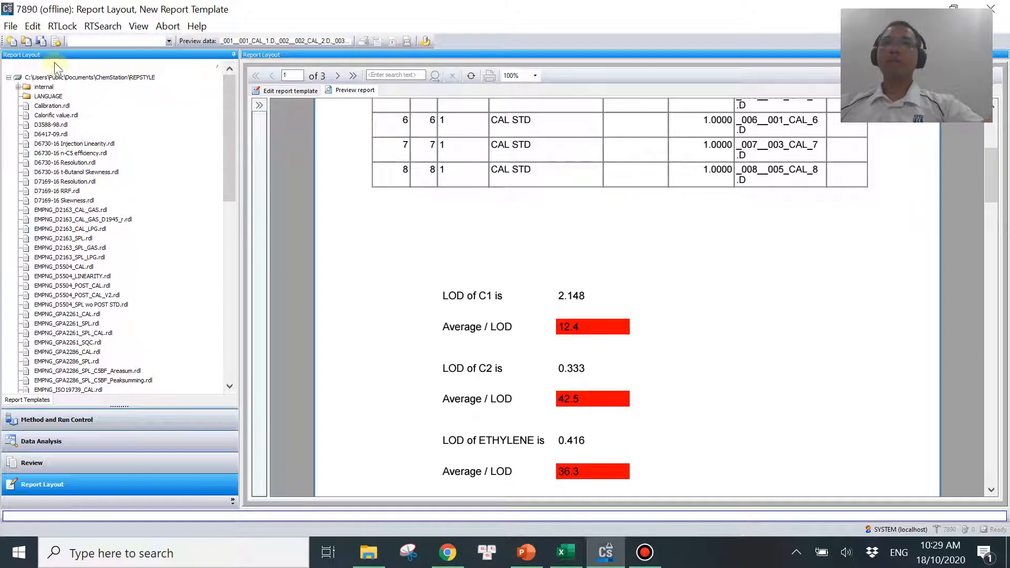
Save the report template in the RepStyle folder under the file name LOD no blank
{"action": "left_click", "coordinate": [10, 25]}
{"action": "left_click", "coordinate": [55, 109]}
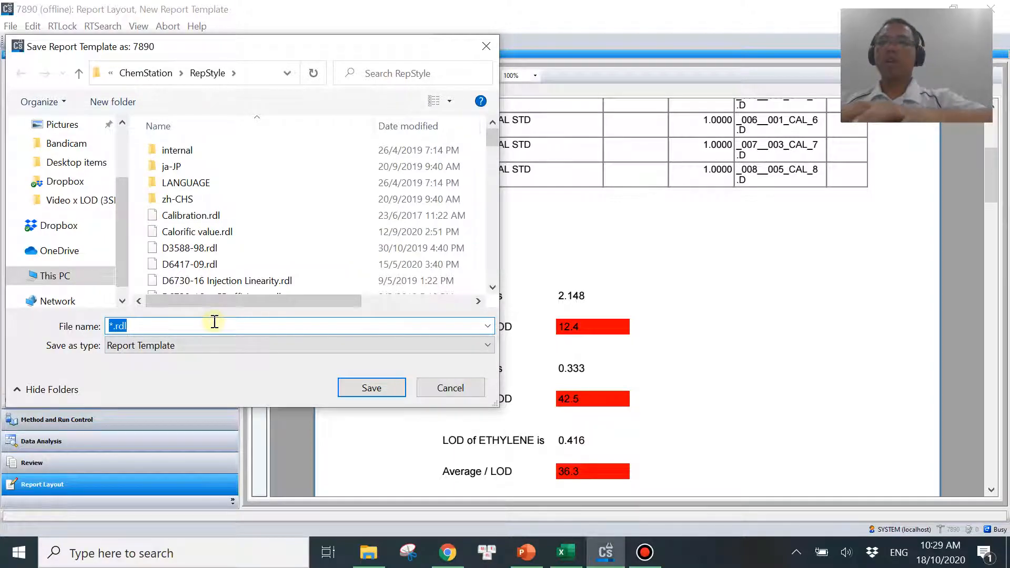
{"action": "type", "text": "LOD"}
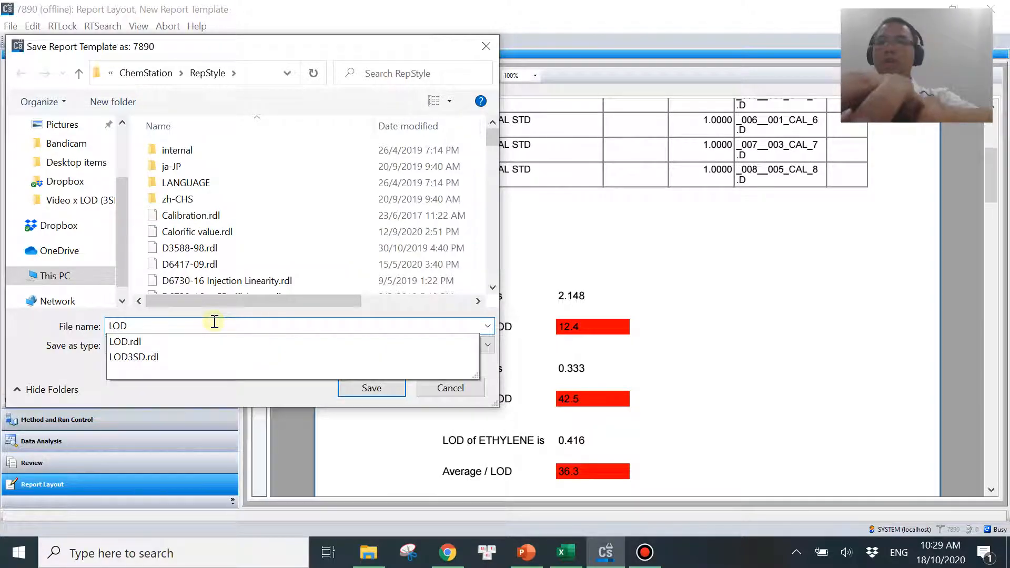
{"action": "type", "text": " no blan"}
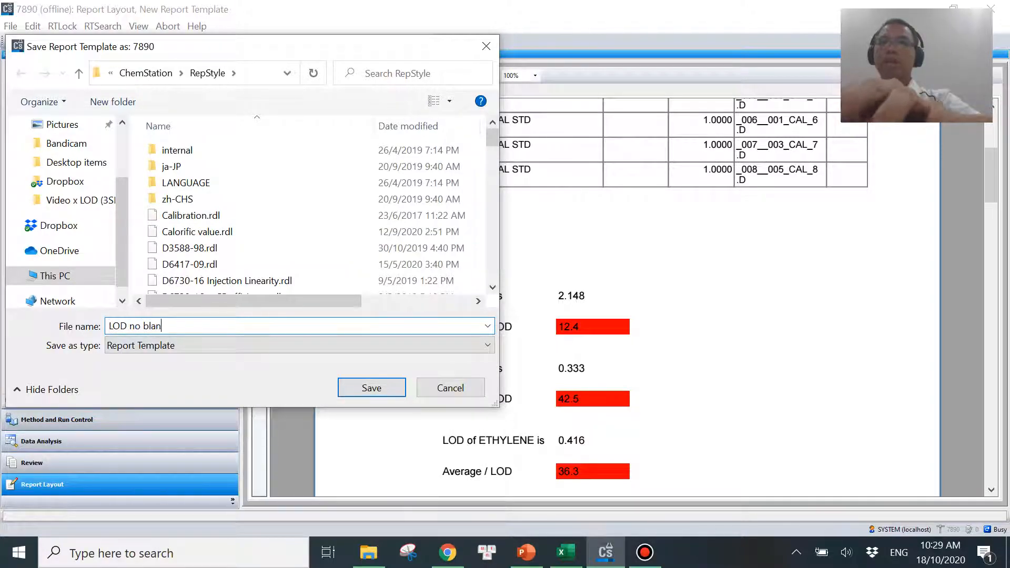
{"action": "type", "text": "k"}
{"action": "left_click", "coordinate": [372, 390]}
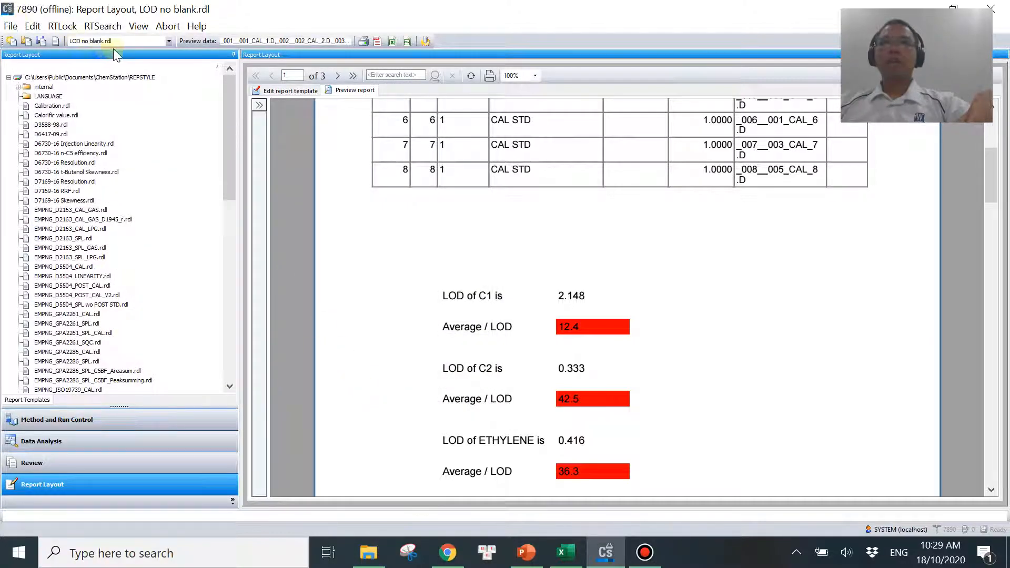
Switch to the Data Analysis view and select the line 2 CAL STD injection of the LOD 3 SD sequence
{"action": "left_click", "coordinate": [93, 442]}
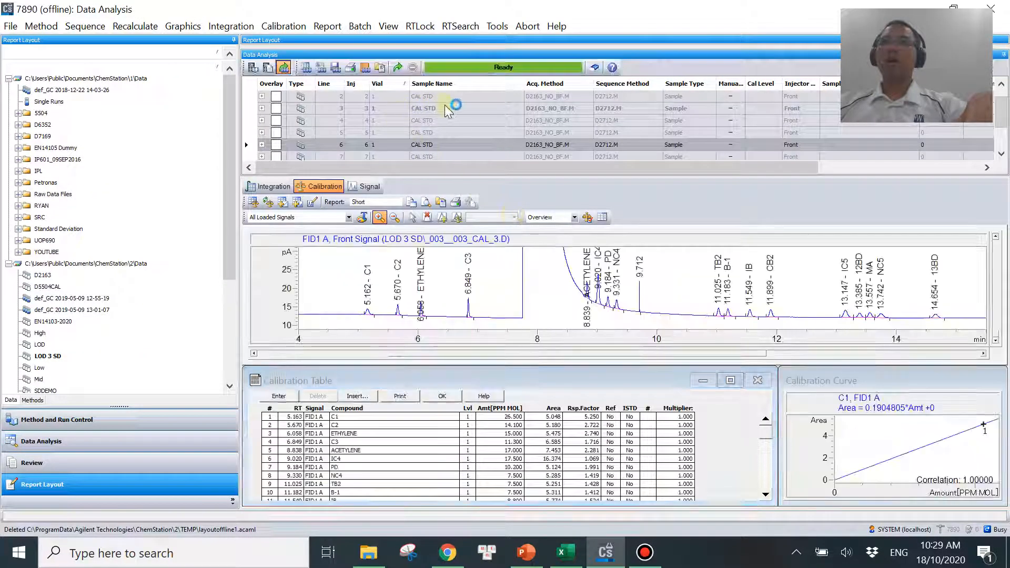
{"action": "left_click", "coordinate": [452, 100]}
{"action": "scroll", "coordinate": [461, 115], "scroll_direction": "up", "scroll_amount": 1}
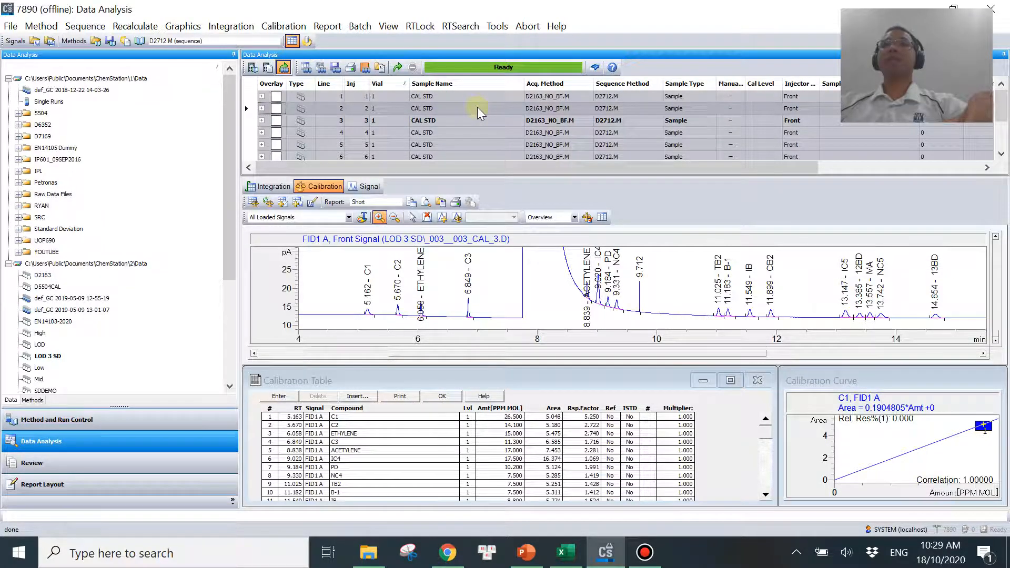
In the sequence parameters' output settings, enable printing the sequence summary report and choose Intelligent Reporting
{"action": "left_click", "coordinate": [320, 69]}
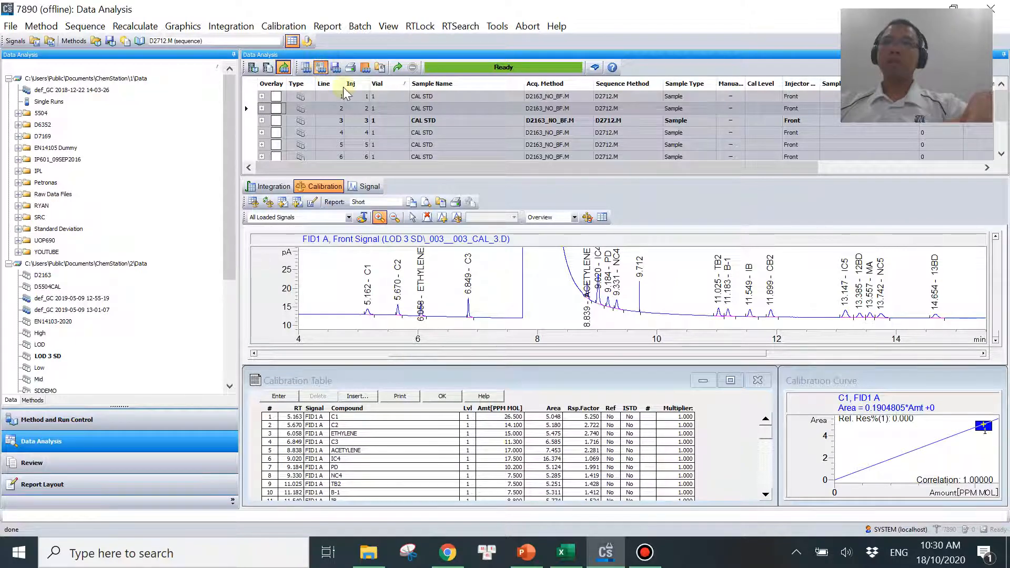
{"action": "left_click", "coordinate": [394, 114]}
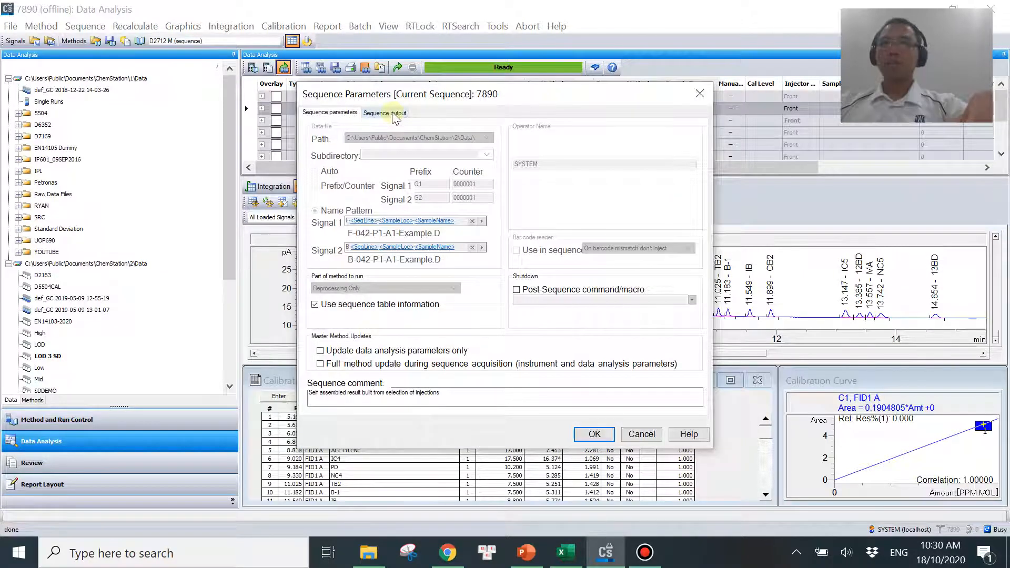
{"action": "left_click", "coordinate": [390, 146]}
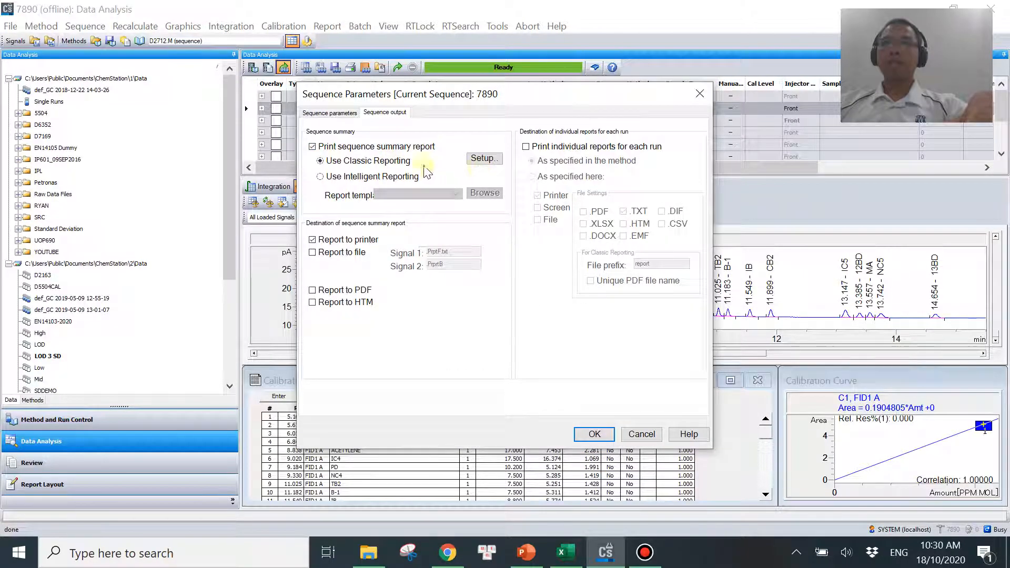
{"action": "left_click", "coordinate": [342, 177]}
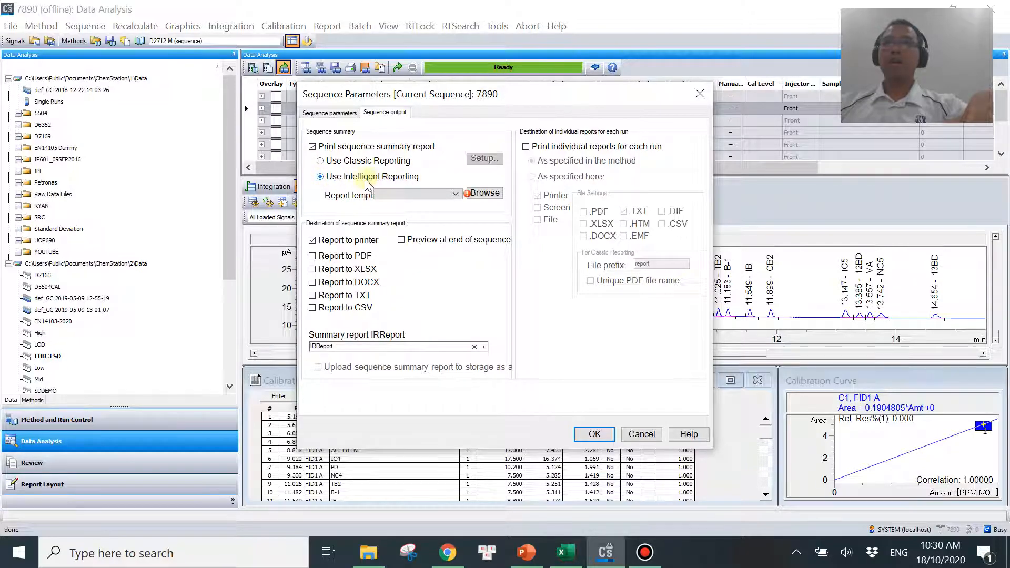
Add the LOD no blank master template to the result set and assign it as the summary report template
{"action": "left_click", "coordinate": [483, 193]}
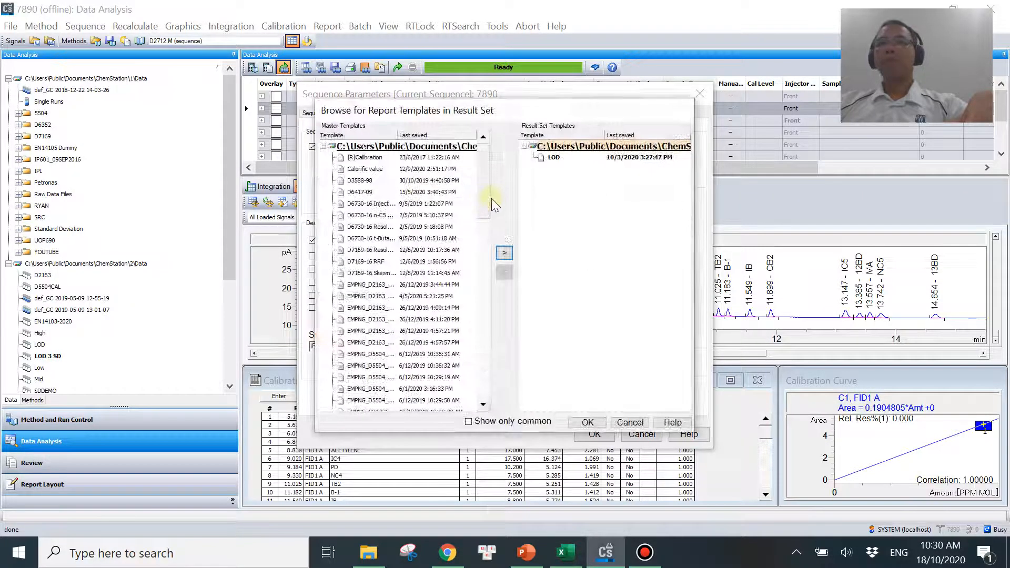
{"action": "left_click_drag", "start_coordinate": [482, 180], "coordinate": [479, 295]}
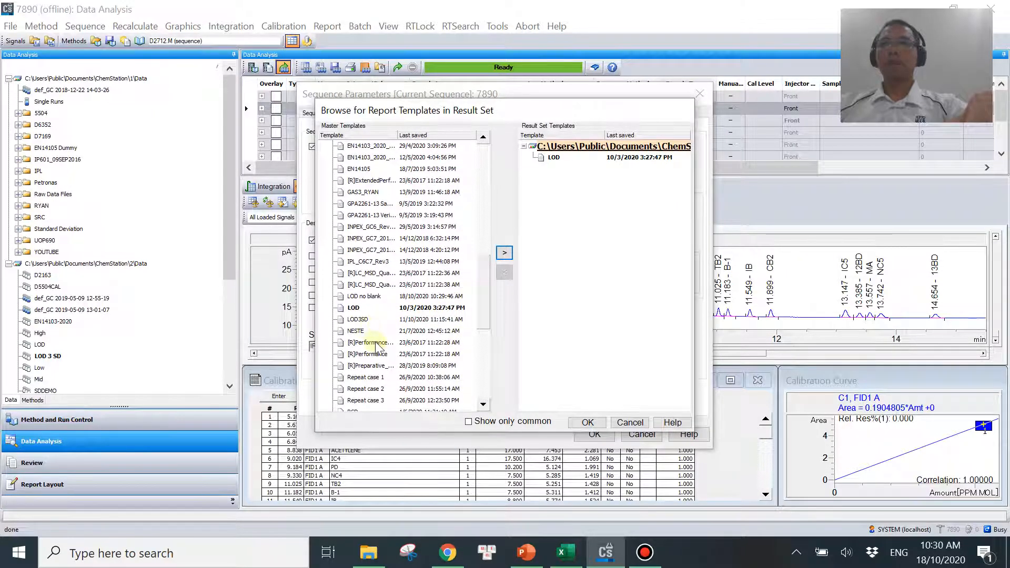
{"action": "left_click", "coordinate": [364, 297]}
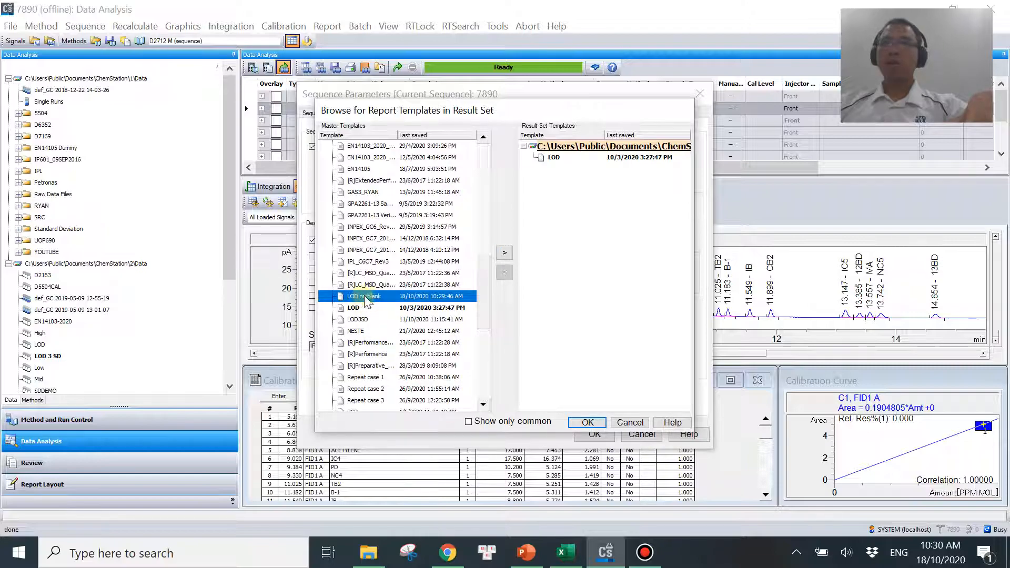
{"action": "left_click", "coordinate": [504, 254]}
{"action": "left_click", "coordinate": [589, 424]}
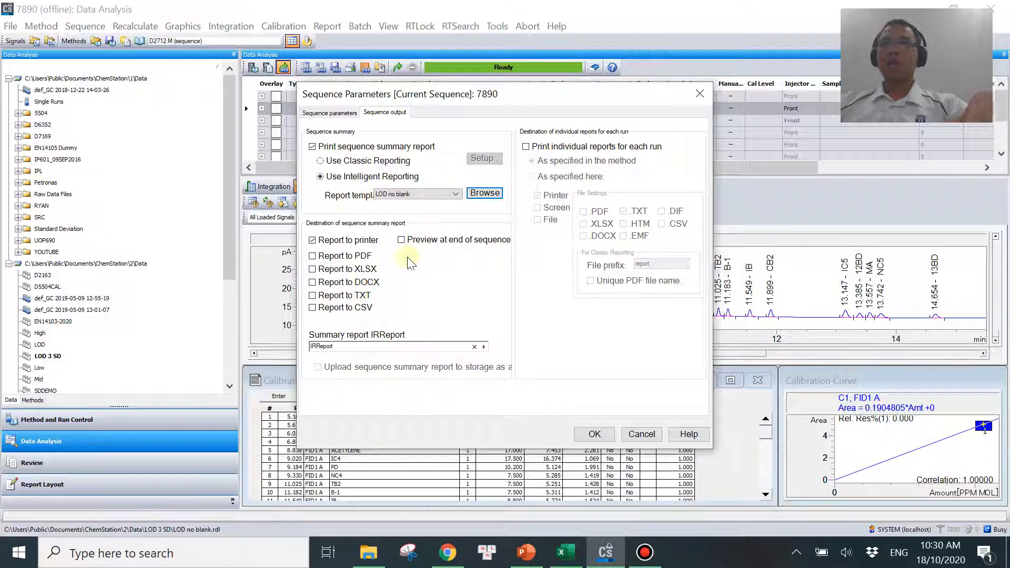
Turn off Report to printer, enable Preview at end of sequence, and accept the sequence parameters
{"action": "left_click", "coordinate": [336, 241]}
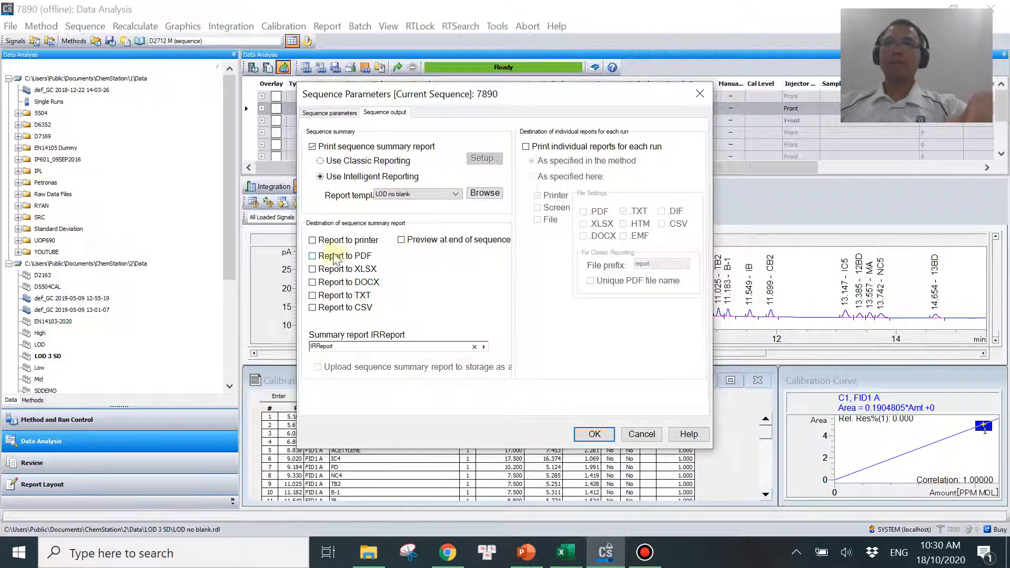
{"action": "left_click", "coordinate": [402, 241]}
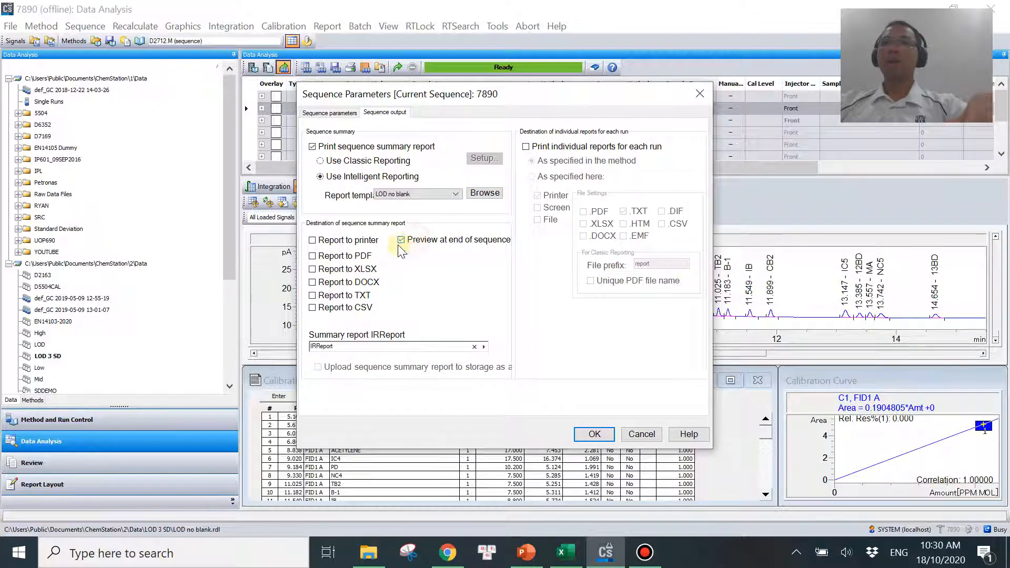
{"action": "left_click", "coordinate": [595, 434]}
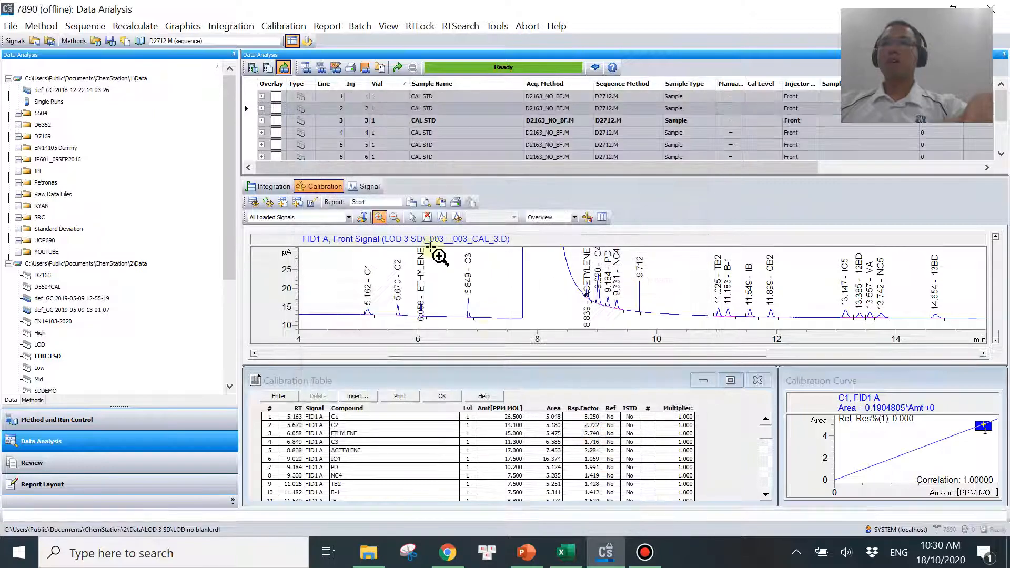
Save the LOD 3 SD sequence and start reprocessing it
{"action": "left_click", "coordinate": [335, 67]}
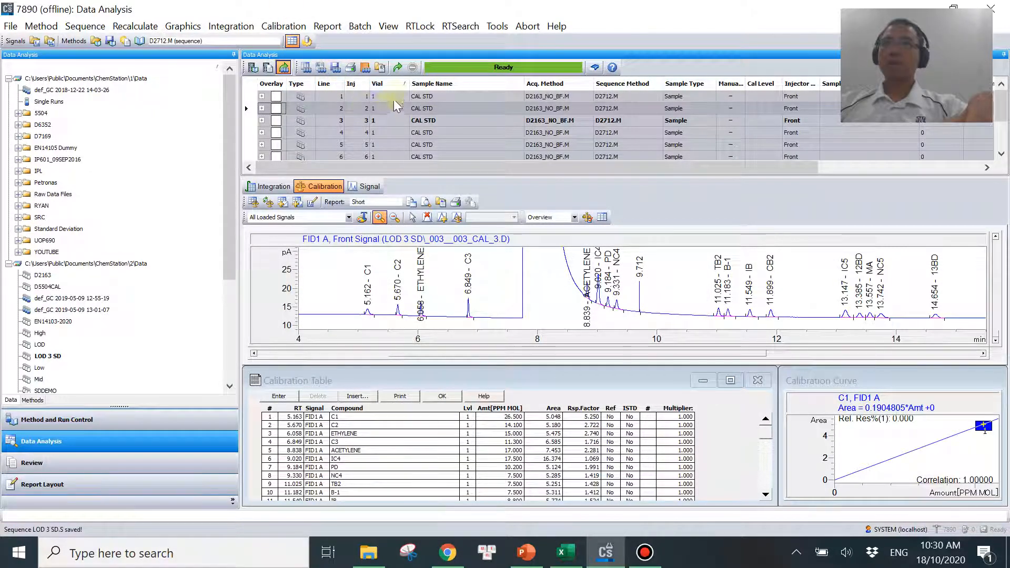
{"action": "left_click", "coordinate": [397, 68]}
{"action": "mouse_move", "coordinate": [599, 7]}
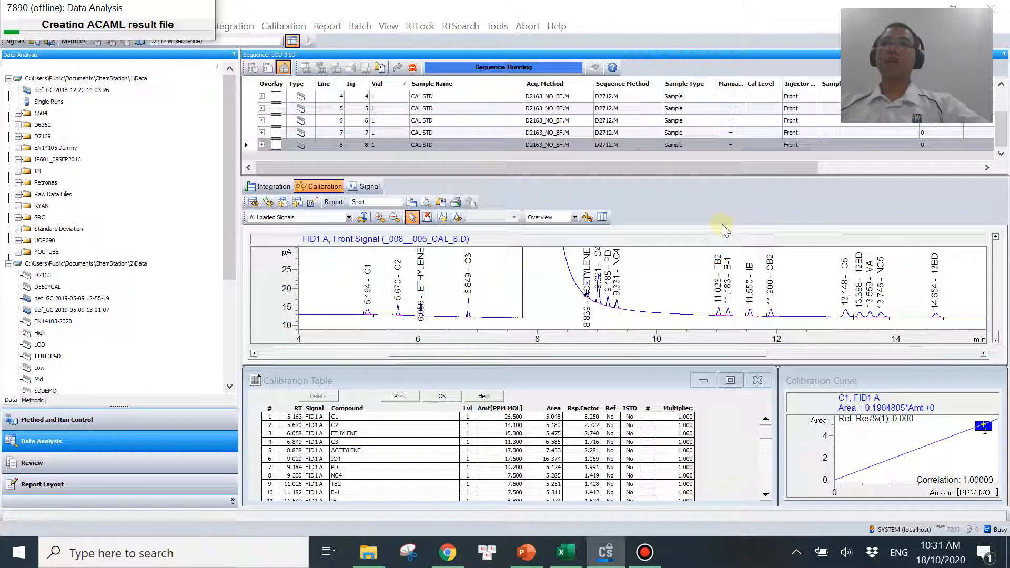
{"action": "key", "text": "alt+Tab"}
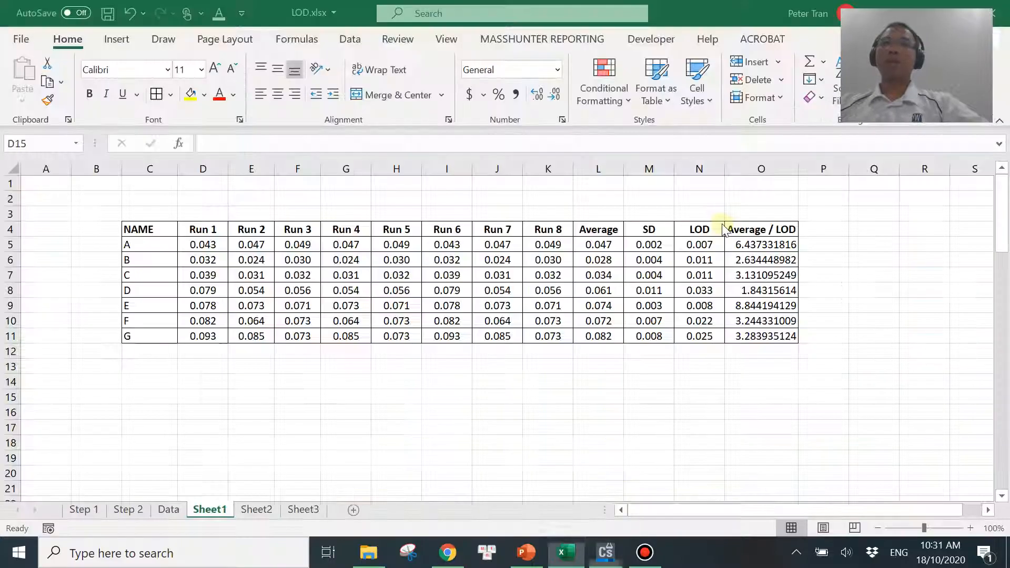
{"action": "left_click", "coordinate": [606, 552]}
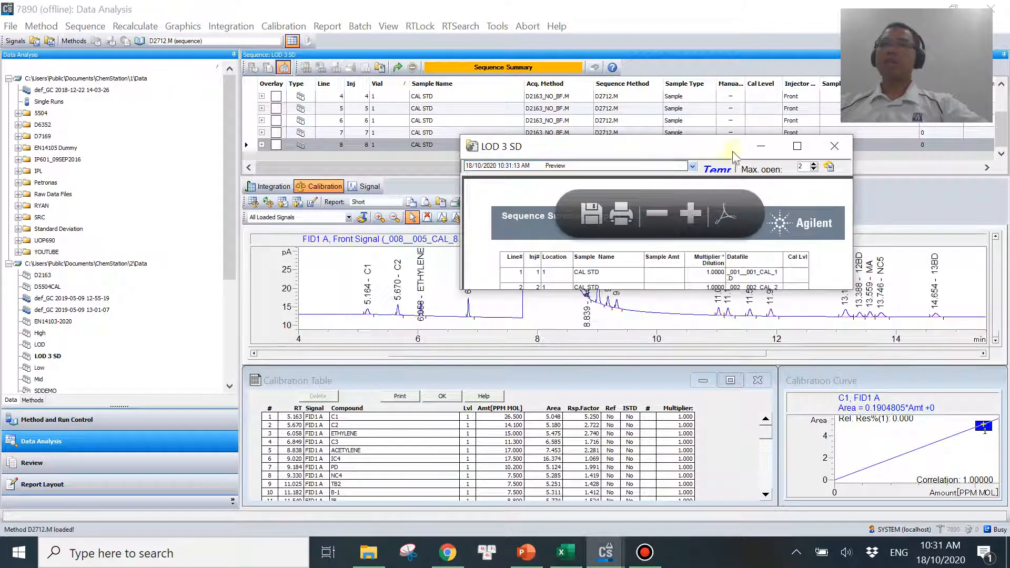
Maximize the sequence summary preview and examine the injection table and each compound's LOD and color-coded Average / LOD
{"action": "left_click", "coordinate": [797, 146]}
{"action": "scroll", "coordinate": [275, 282], "scroll_direction": "down", "scroll_amount": 3}
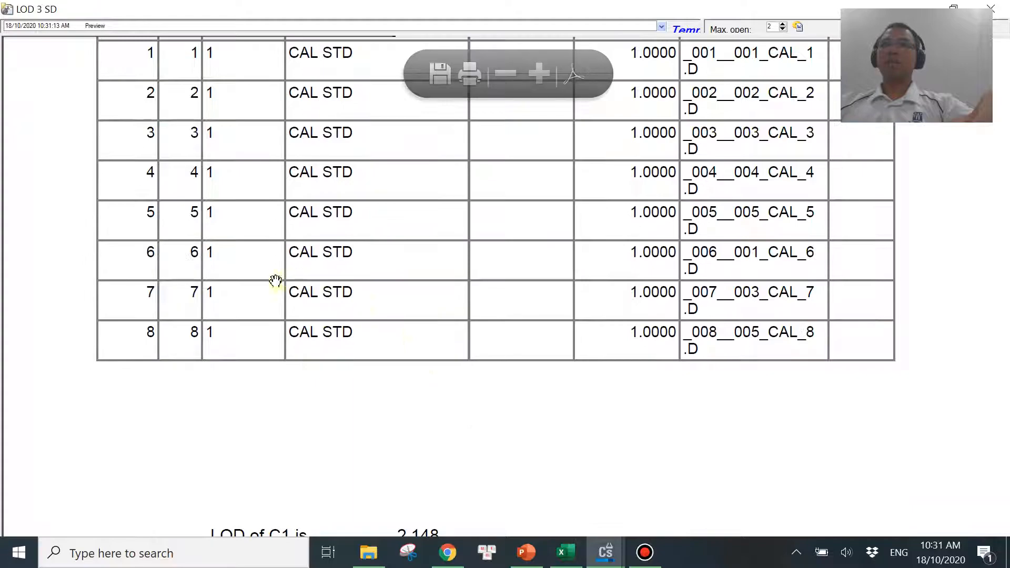
{"action": "scroll", "coordinate": [463, 378], "scroll_direction": "down", "scroll_amount": 5}
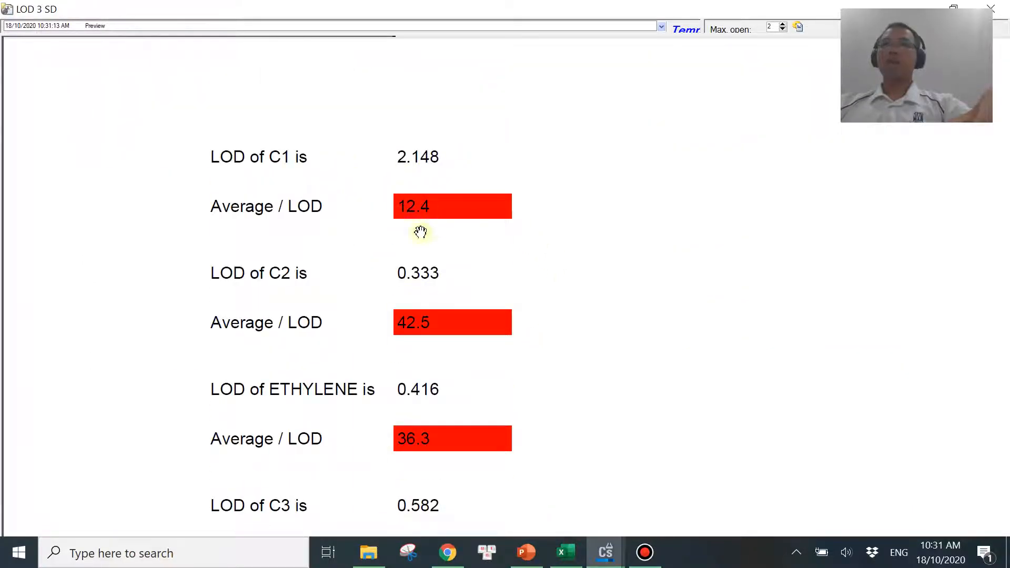
{"action": "scroll", "coordinate": [428, 230], "scroll_direction": "down", "scroll_amount": 2}
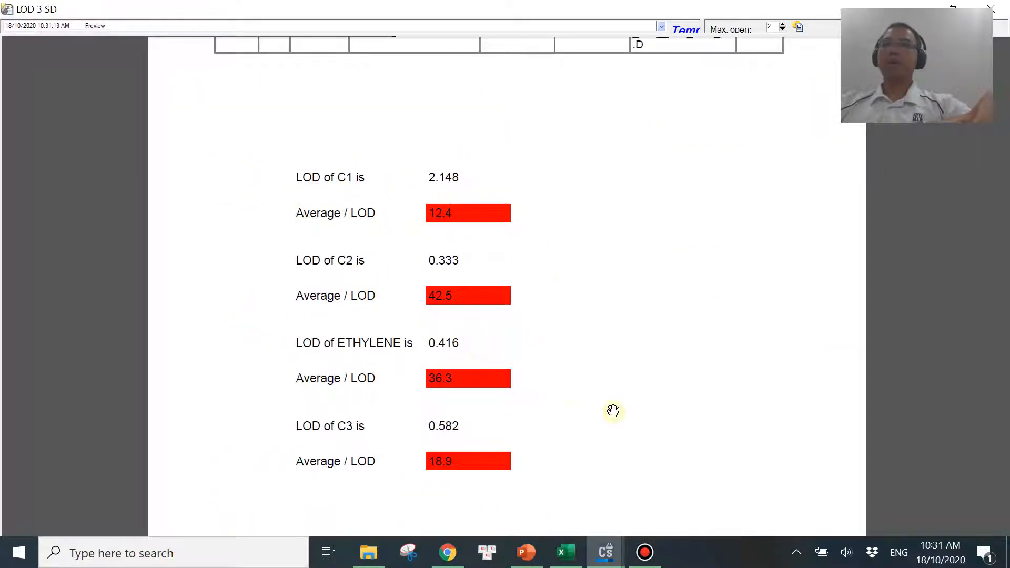
{"action": "scroll", "coordinate": [569, 366], "scroll_direction": "down", "scroll_amount": 10}
{"action": "scroll", "coordinate": [585, 362], "scroll_direction": "up", "scroll_amount": 10}
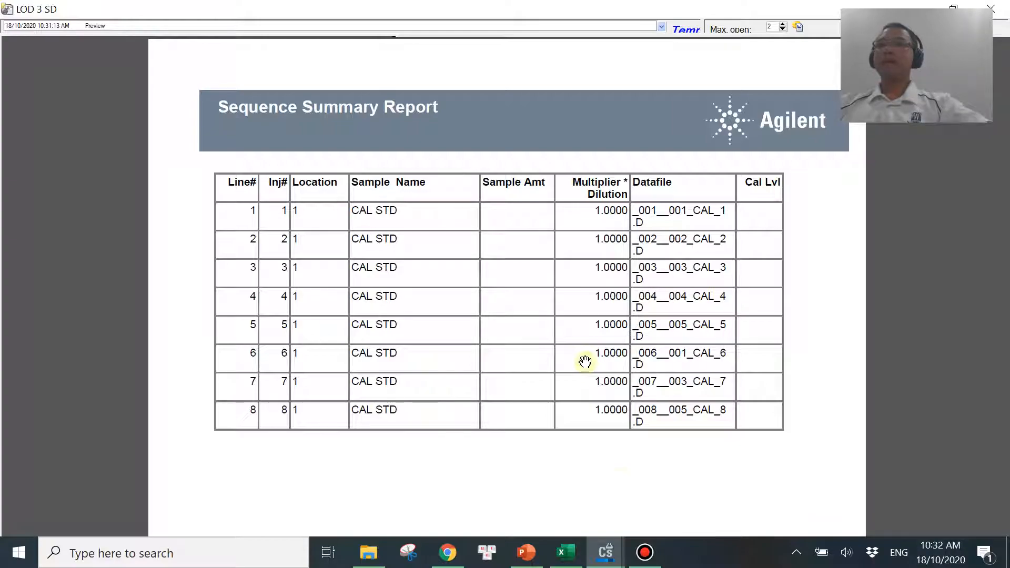
{"action": "left_click", "coordinate": [644, 553]}
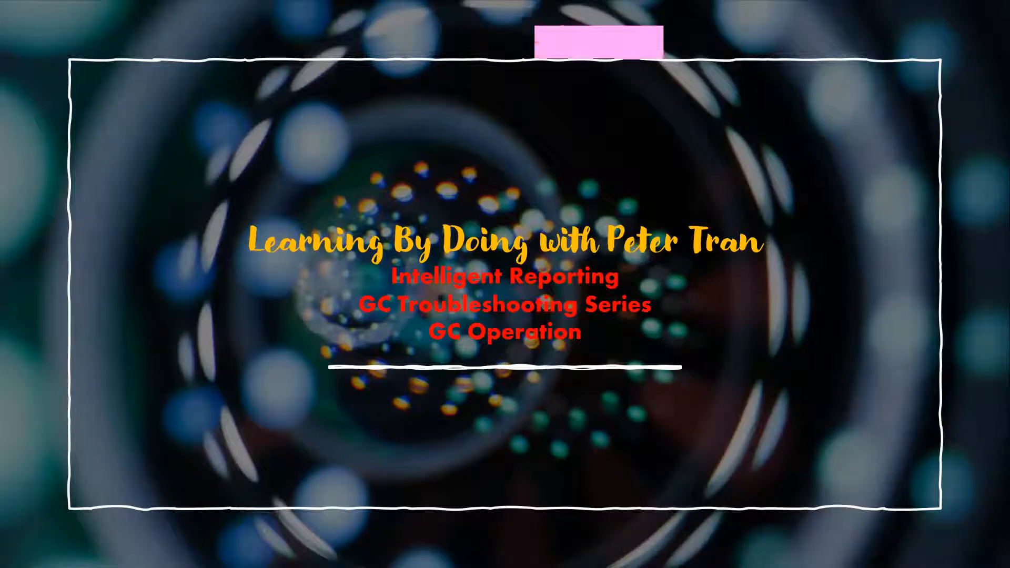